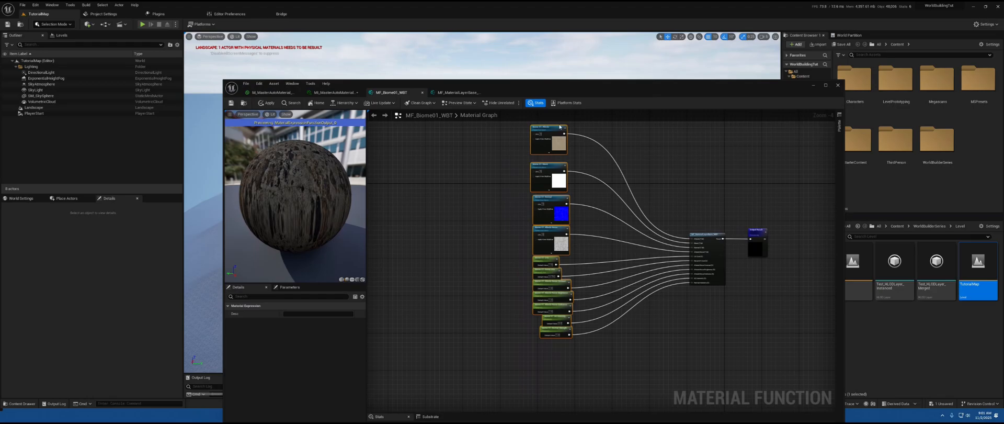
Bring up the MF_MaterialLayerBase_WBT material function and maximize its editor window.
drag(584, 87, 553, 41)
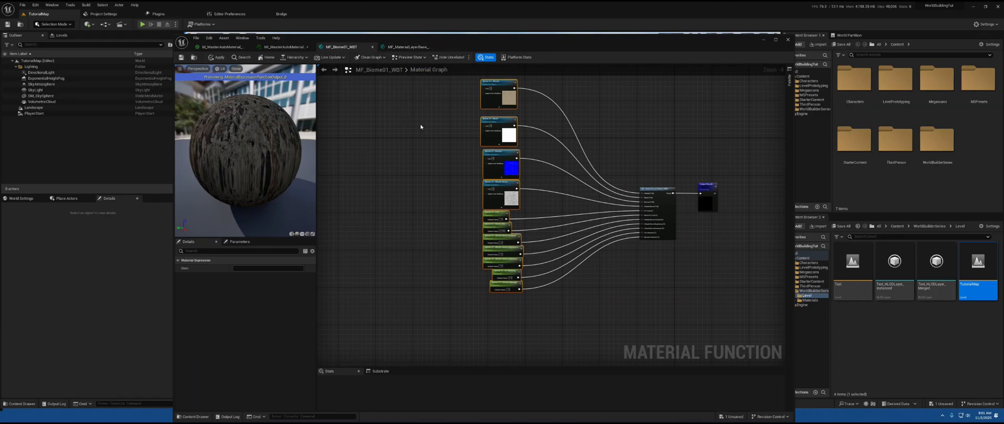
click(406, 47)
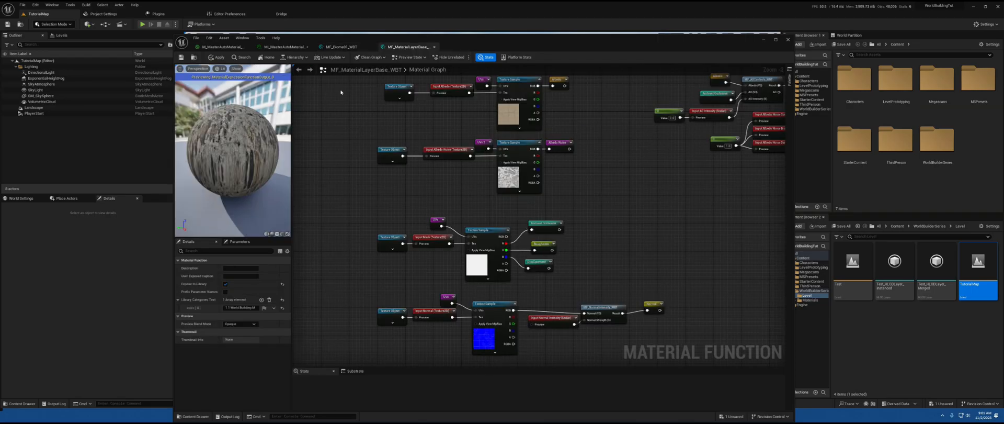
click(246, 47)
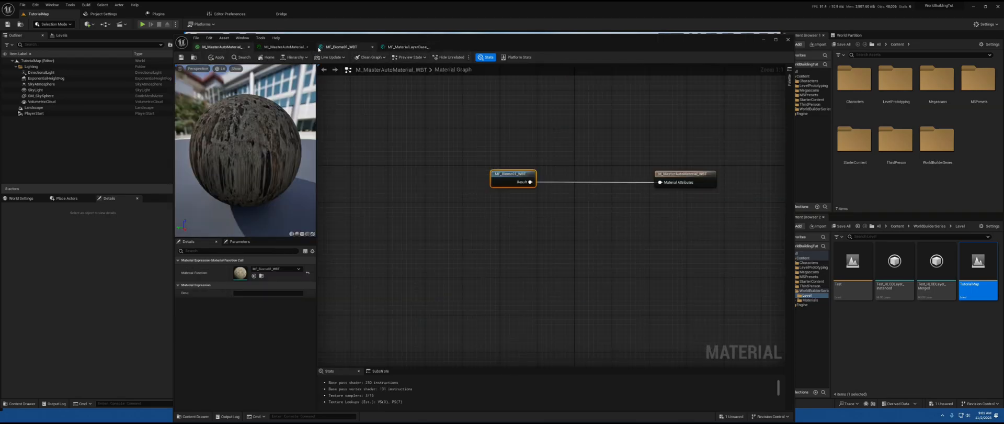
click(287, 47)
click(406, 46)
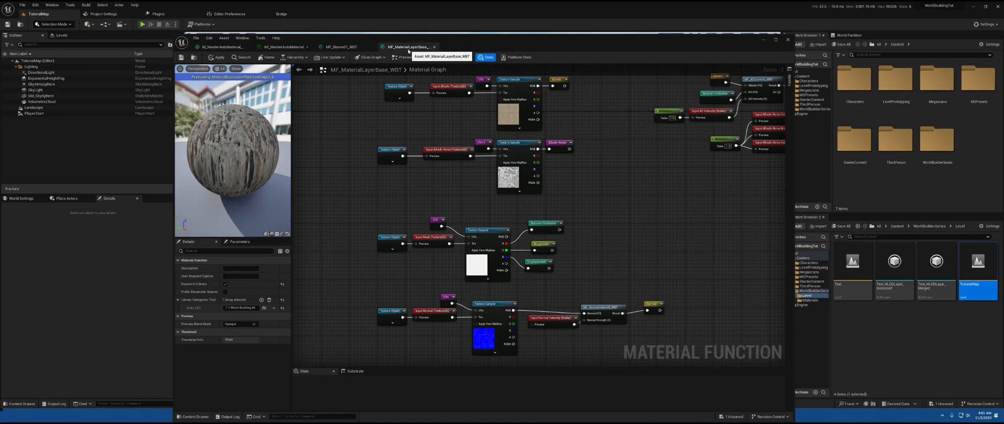
click(776, 41)
Make room beside the mask Texture Sample by moving the Displacement reroute down and the Roughness reroute up.
right_drag(542, 132, 654, 223)
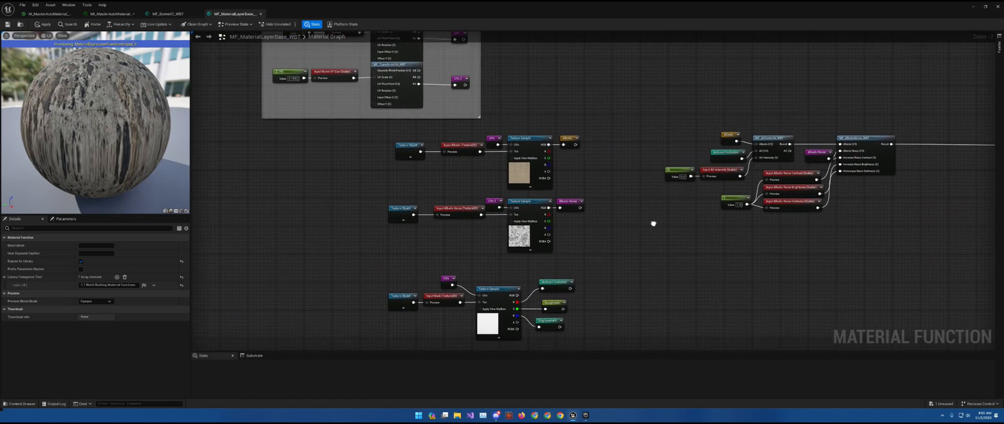
right_drag(561, 189, 229, 109)
right_drag(512, 132, 423, 188)
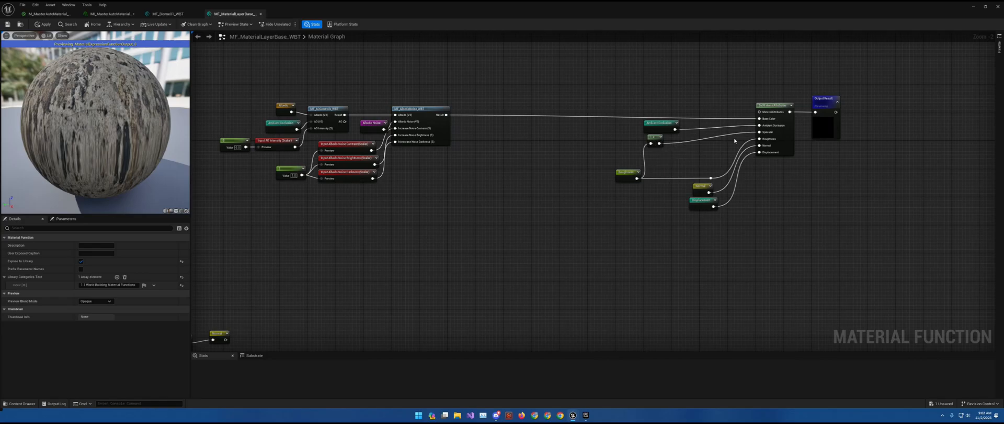
right_drag(525, 212, 823, 119)
right_drag(515, 166, 590, 175)
scroll(506, 193, down, 1)
scroll(506, 193, up, 3)
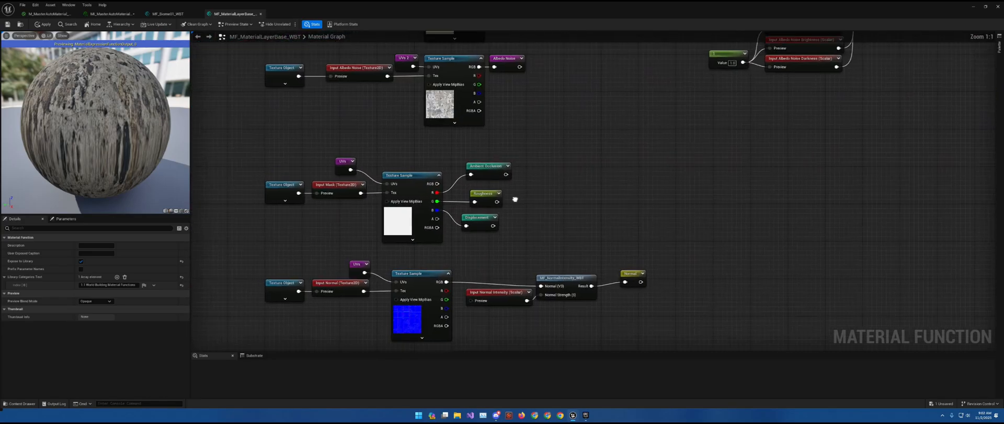
drag(485, 220, 495, 254)
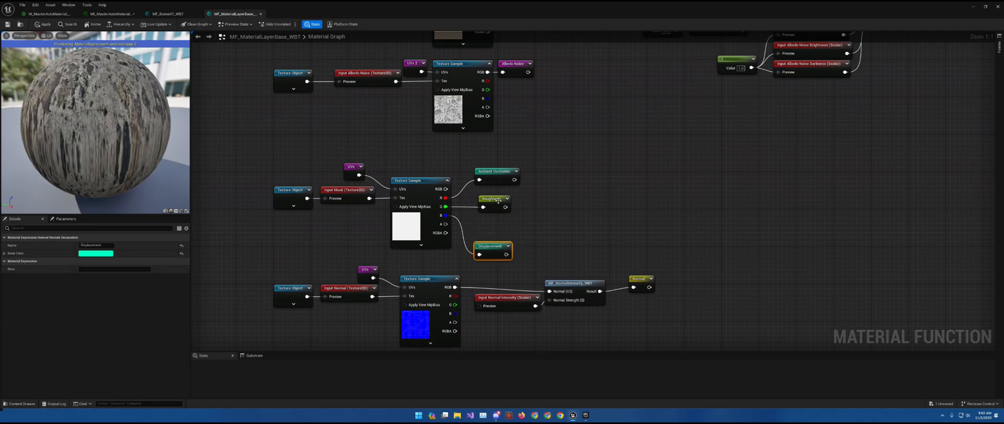
drag(499, 205, 498, 196)
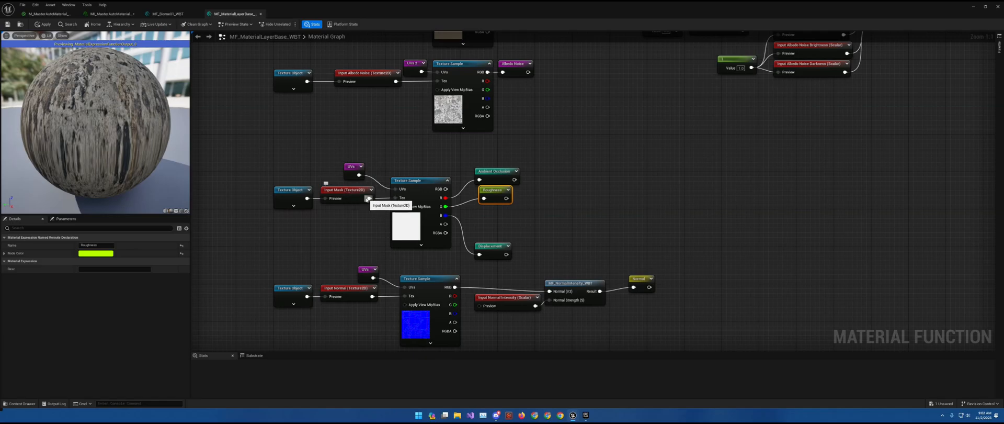
Add a OneMinus node fed by the green channel of the mask Texture Sample.
drag(444, 206, 479, 219)
text(1-)
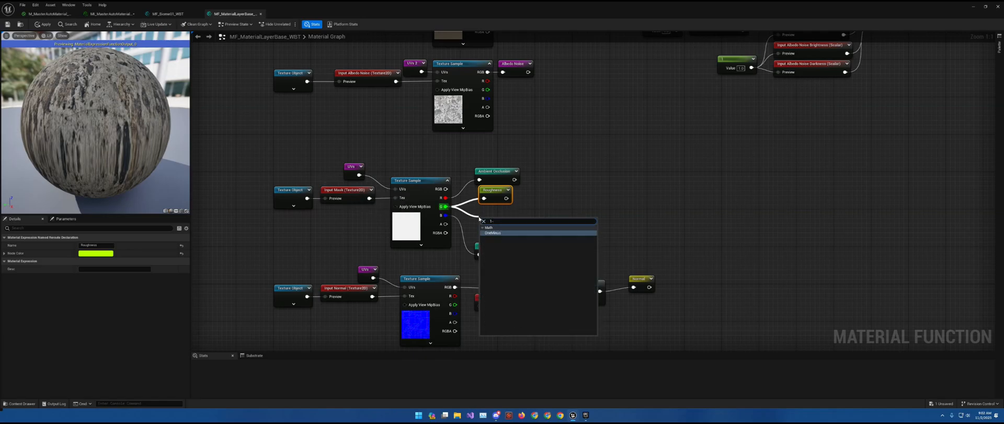
key(Return)
Add a named reroute declaration called Specular to the OneMinus output and place it right beside that node.
drag(494, 229, 543, 231)
text(Rerout)
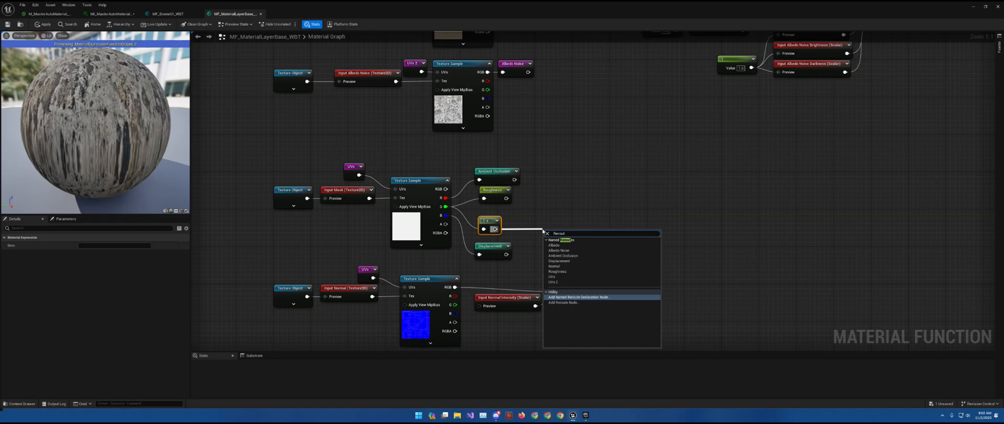
key(Return)
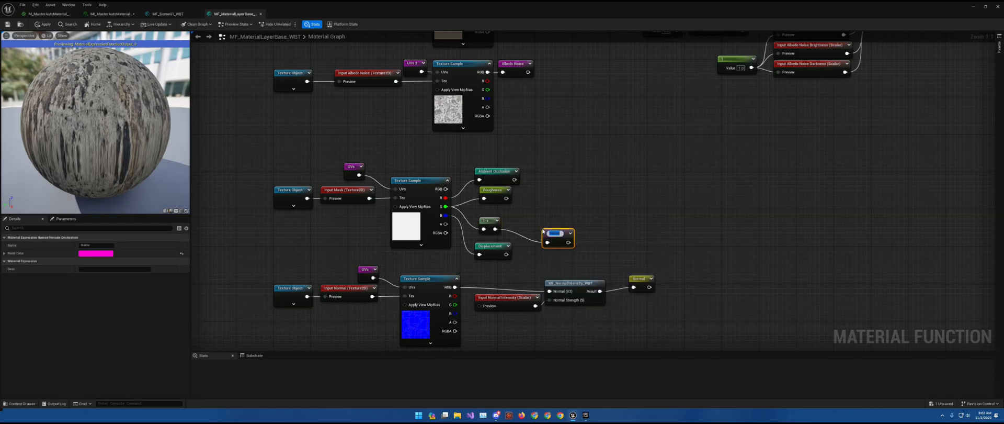
text(Specular)
key(Return)
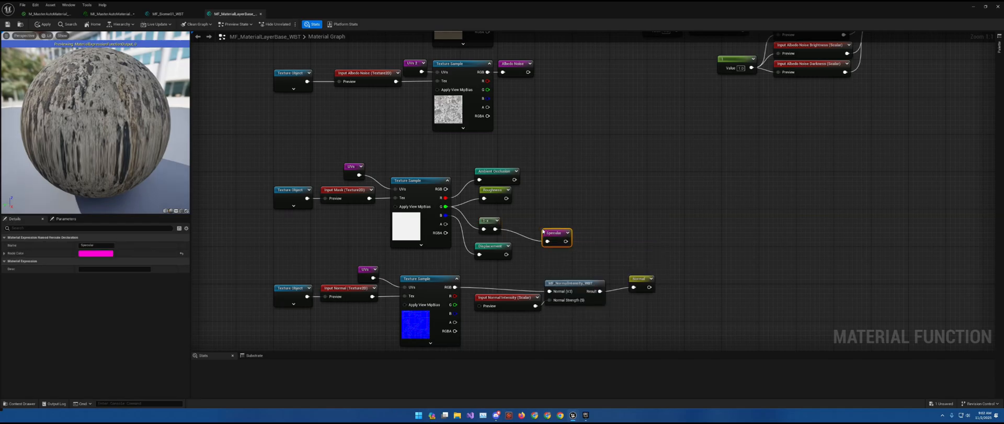
drag(547, 230, 516, 220)
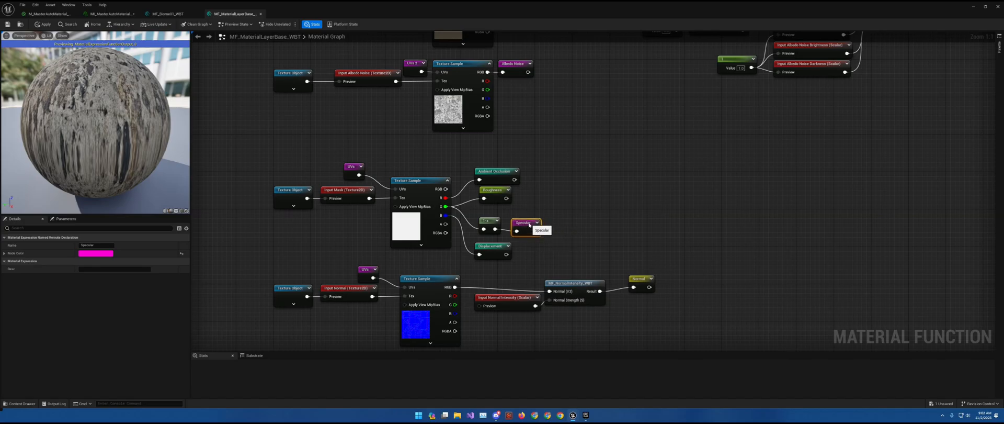
Delete the old OneMinus node between the Roughness reroute and the Specular input of SetMaterialAttributes.
right_drag(729, 181, 413, 272)
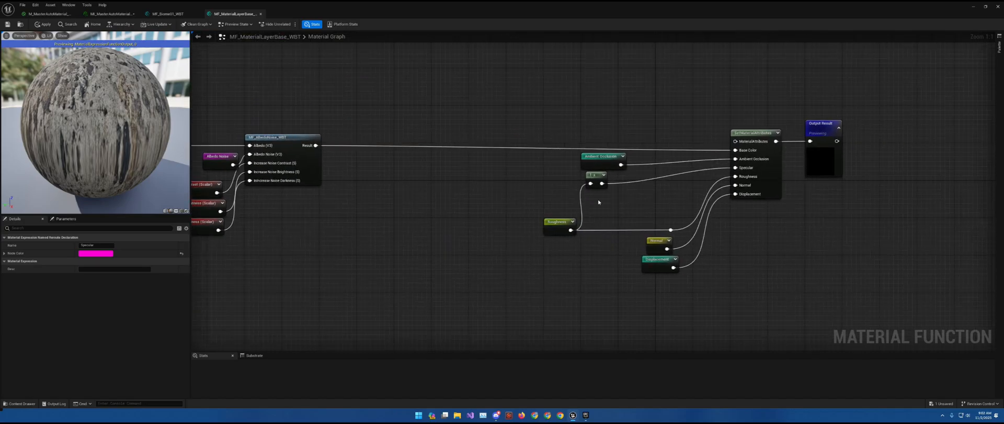
click(599, 183)
key(Delete)
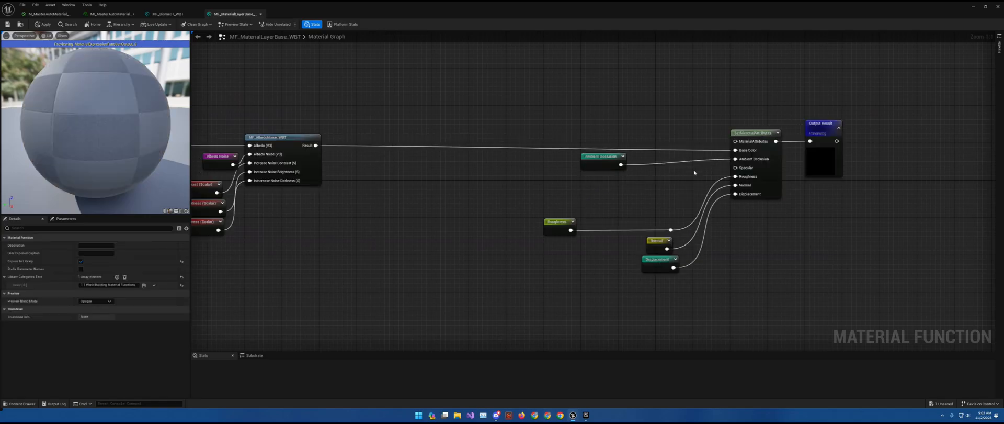
Feed the Specular input of SetMaterialAttributes from the Specular named reroute and place it under the Ambient Occlusion reroute.
drag(736, 167, 686, 178)
text(Specu)
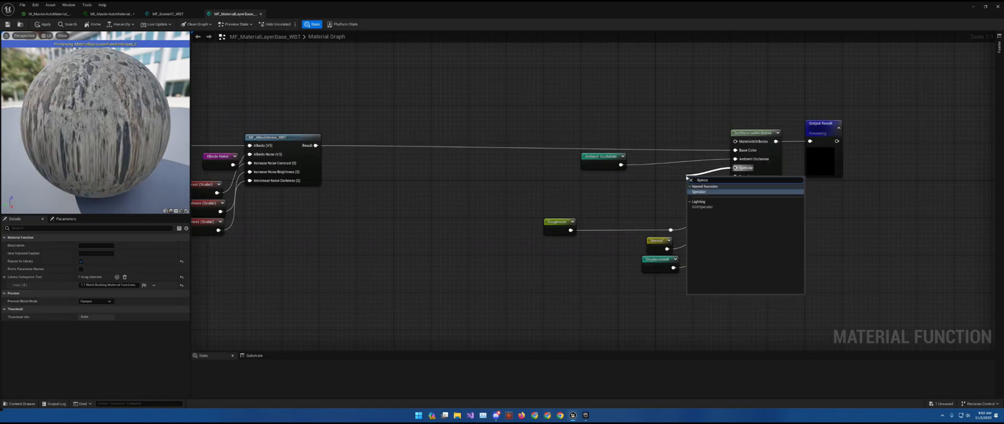
key(Return)
drag(699, 183, 601, 188)
Review the layer base graph's texture, UV and albedo nodes, and inspect the contents of the MF_AlbedoNoise_WBT function.
right_drag(246, 261, 631, 228)
right_drag(241, 282, 571, 270)
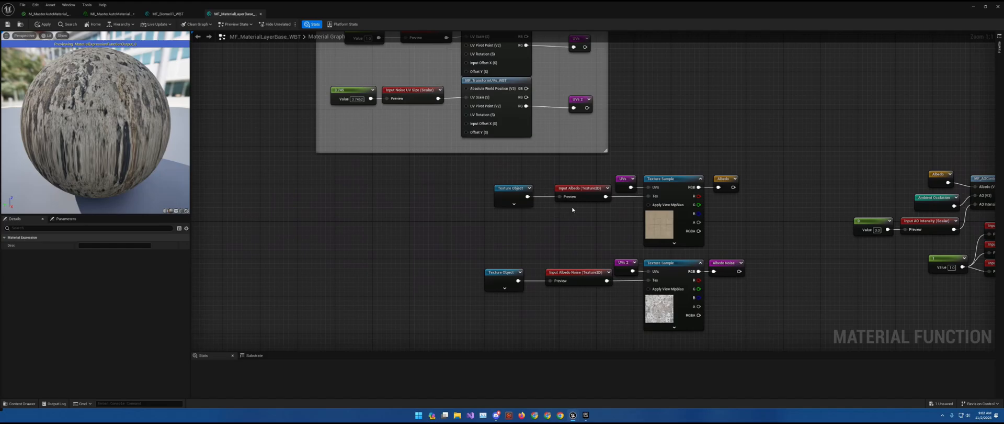
right_drag(620, 211, 556, 200)
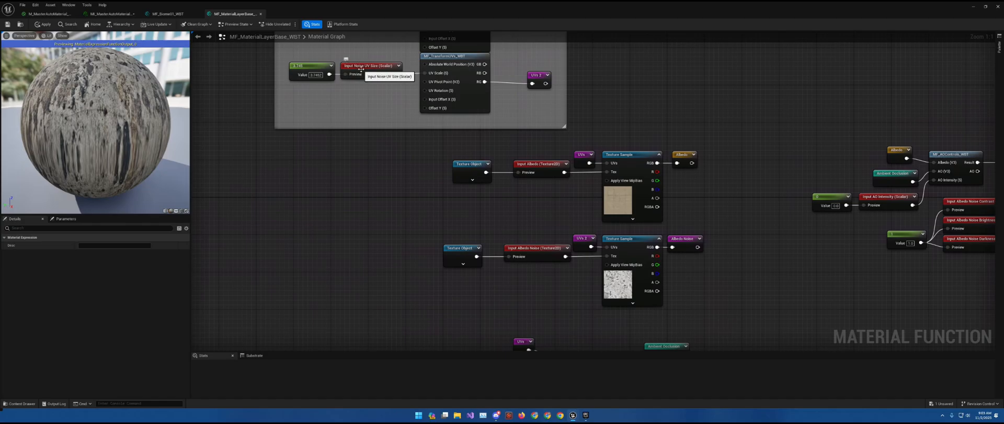
right_drag(553, 139, 351, 103)
right_drag(722, 221, 514, 223)
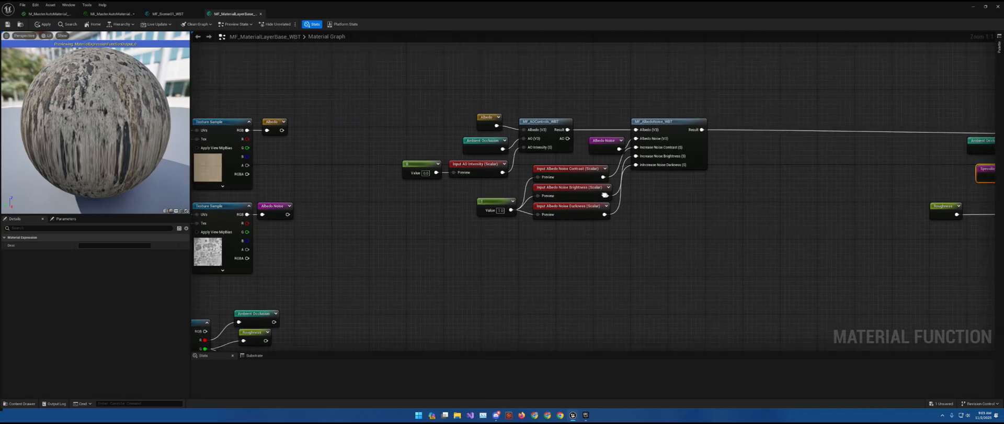
scroll(610, 183, down, 4)
right_drag(586, 195, 699, 185)
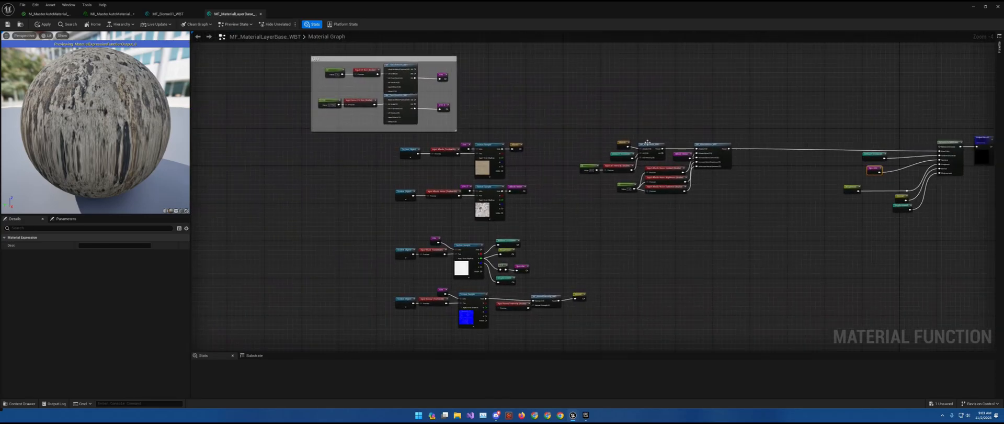
double_click(722, 153)
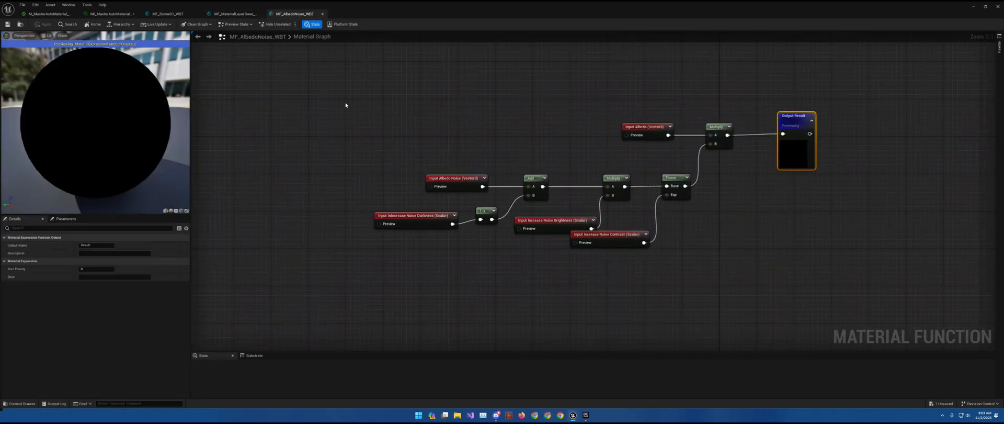
click(323, 14)
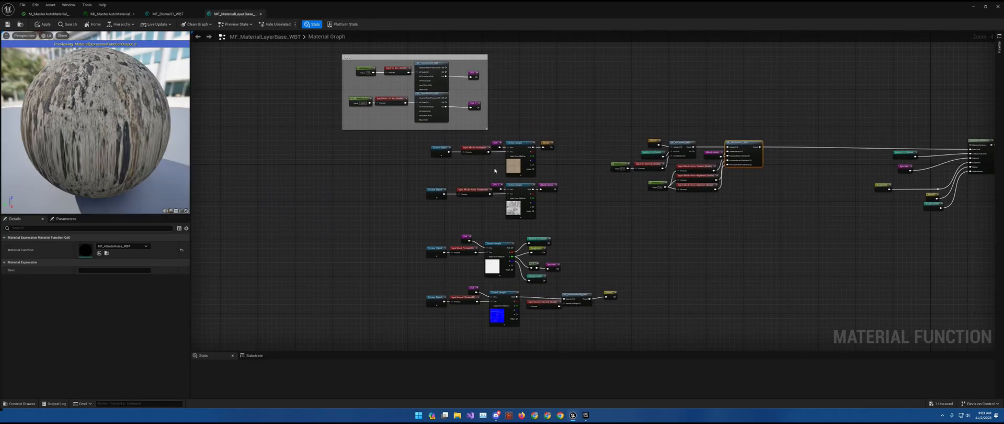
Disconnect Input Albedo and Input Albedo Noise from their Texture Samples, and move the albedo Texture Object and input pair away to the left.
right_drag(612, 179, 495, 178)
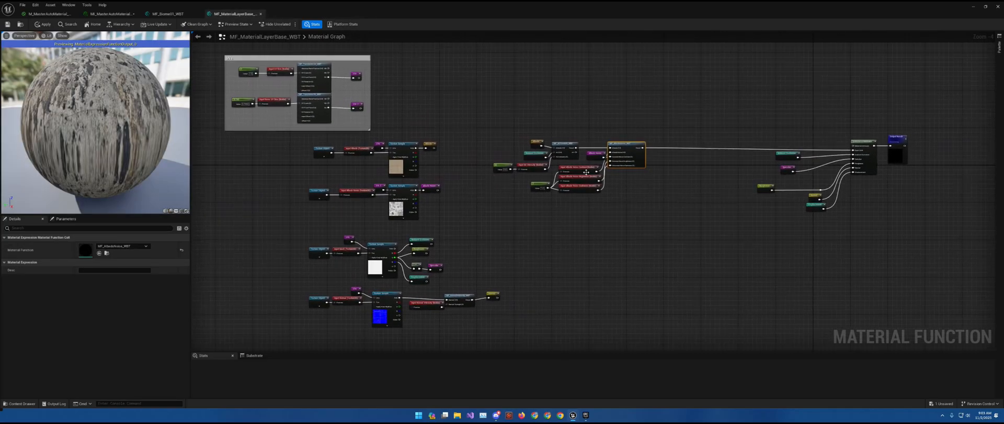
right_drag(443, 213, 634, 202)
scroll(546, 159, up, 3)
right_drag(546, 159, 566, 189)
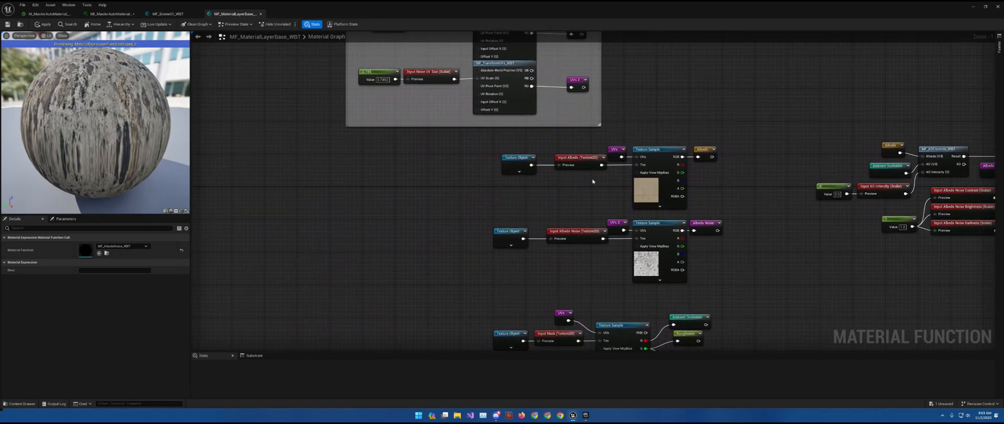
right_drag(555, 193, 464, 233)
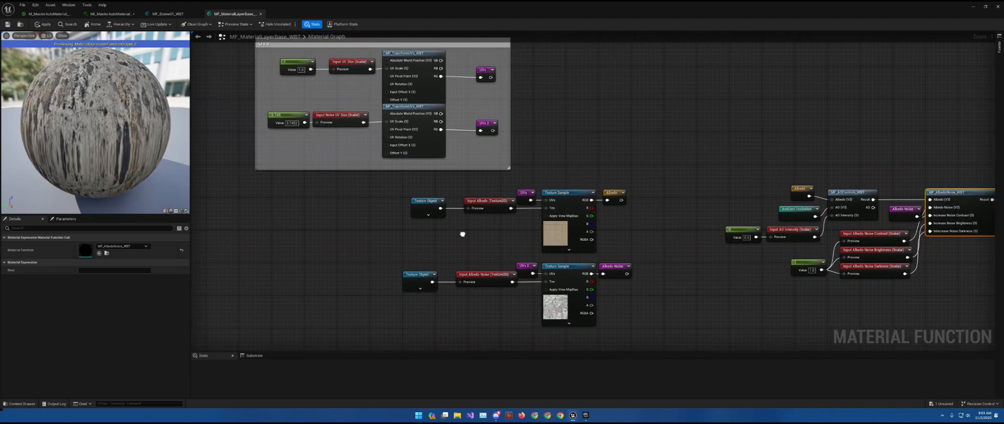
alt+click(510, 208)
drag(490, 220, 285, 215)
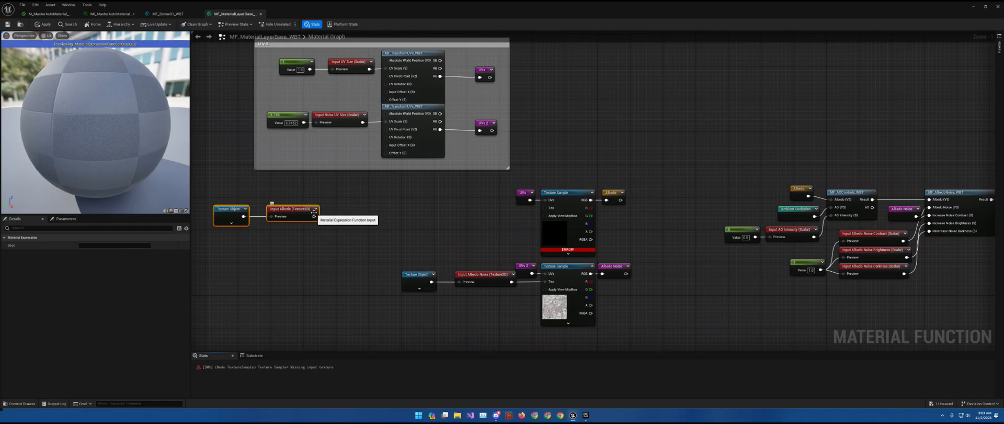
alt+click(511, 282)
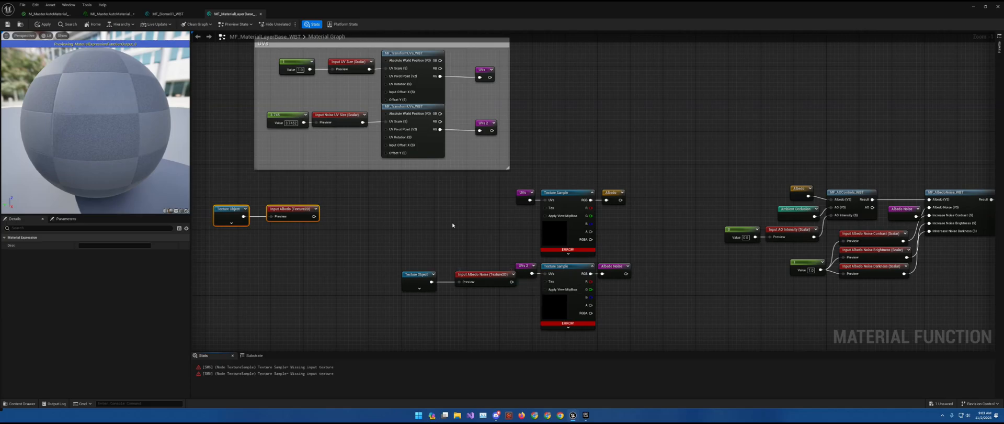
Add a named reroute declaration called Albedo Texture to the Input Albedo output and align it beside that node.
right_drag(369, 226, 470, 230)
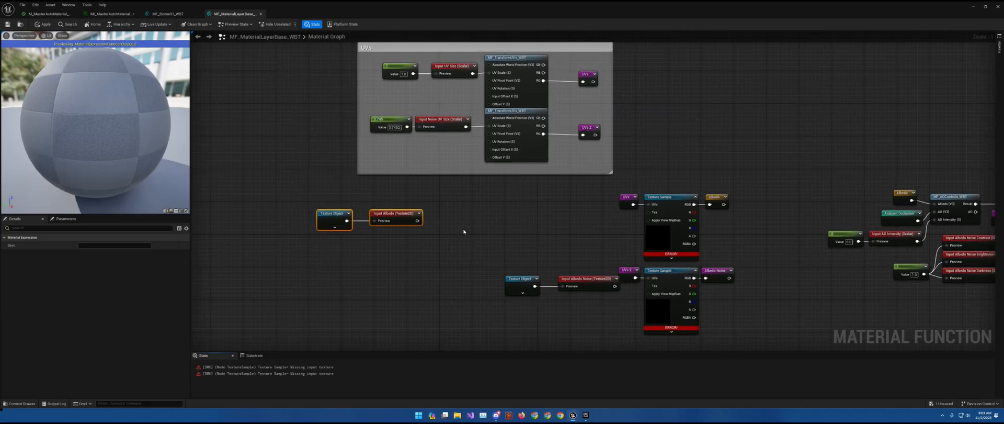
drag(417, 220, 459, 223)
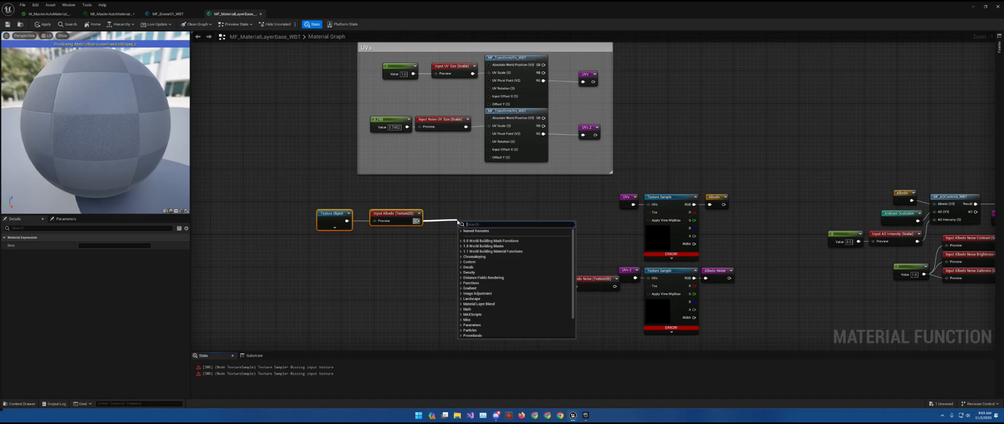
text(rer)
key(Up)
key(Return)
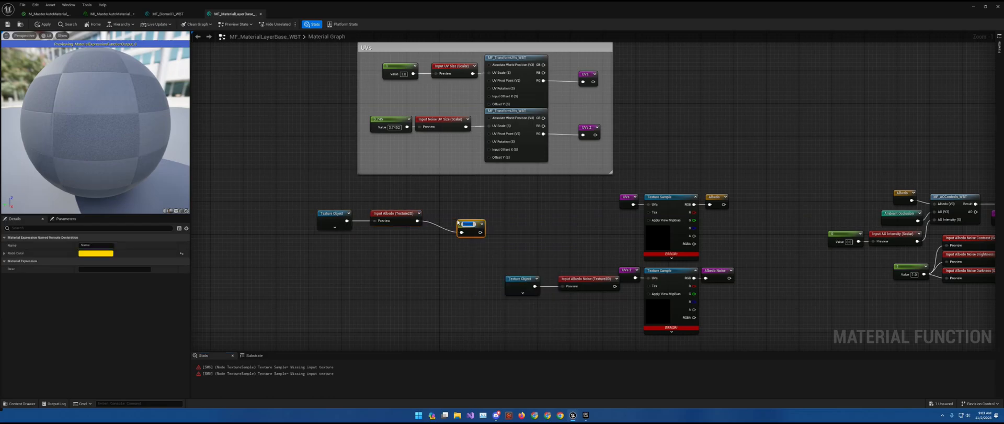
text(Albedo)
key(Return)
text(Texture)
key(Return)
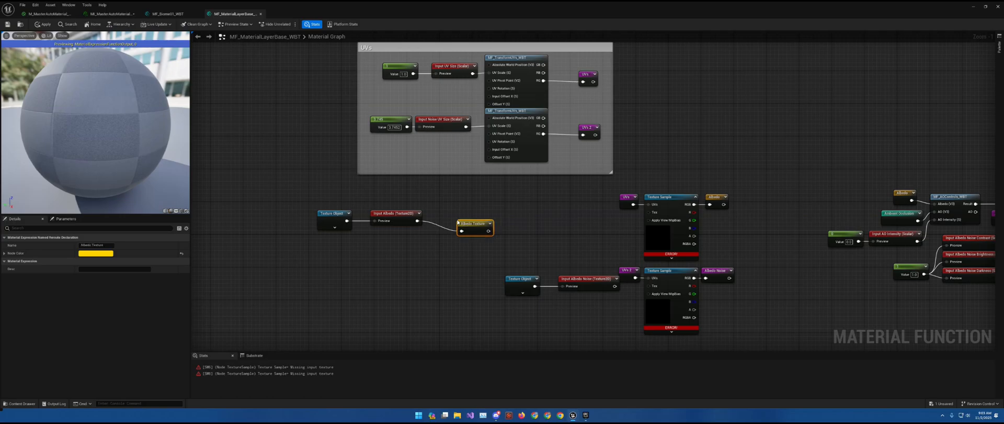
drag(480, 223, 451, 213)
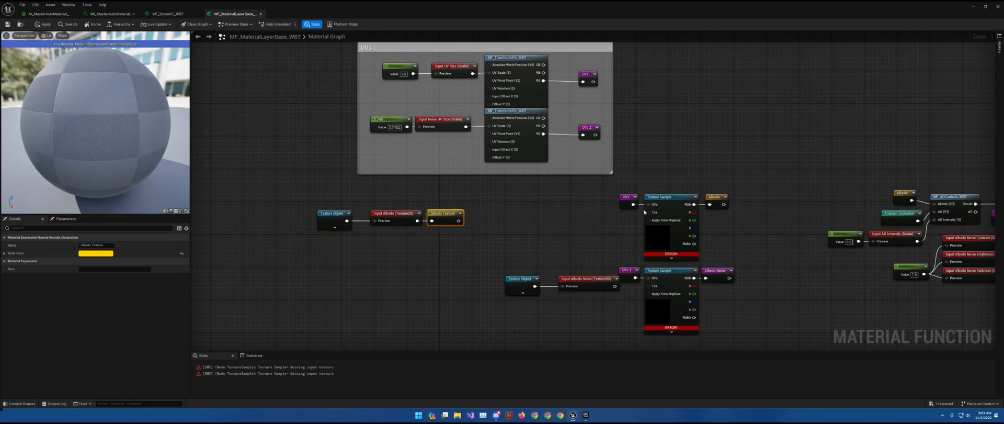
Feed the Tex input of the albedo Texture Sample from the Albedo Texture reroute and place it just under the UVs reroute.
drag(649, 212, 623, 221)
text(alb)
key(Down)
key(Down)
key(Return)
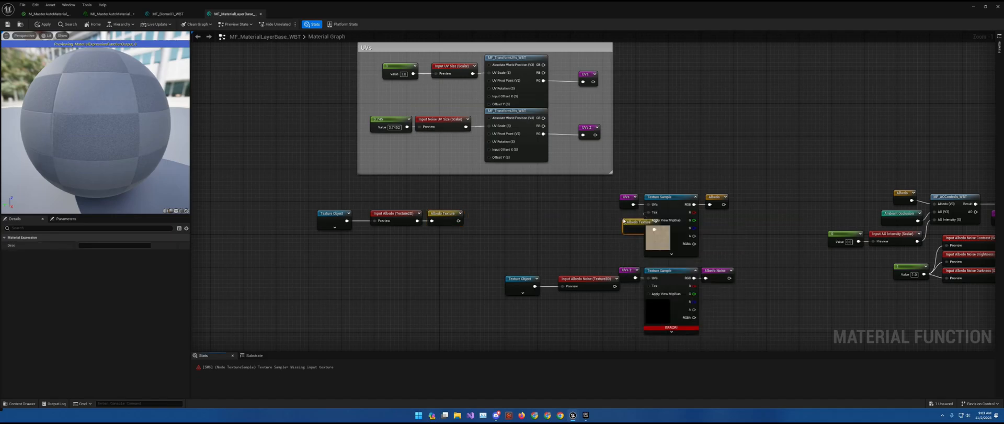
drag(630, 224, 614, 217)
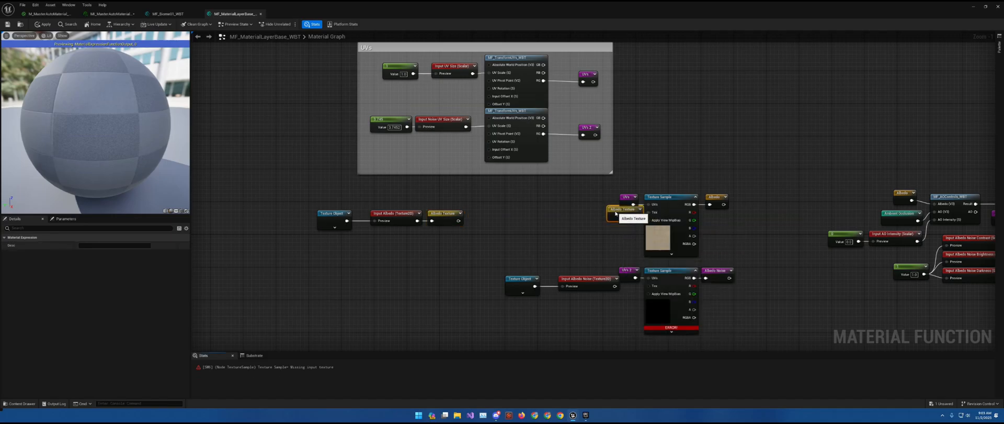
Move the albedo noise Texture Object and its input node directly beneath the albedo input pair.
right_drag(619, 240, 611, 217)
drag(593, 294, 374, 210)
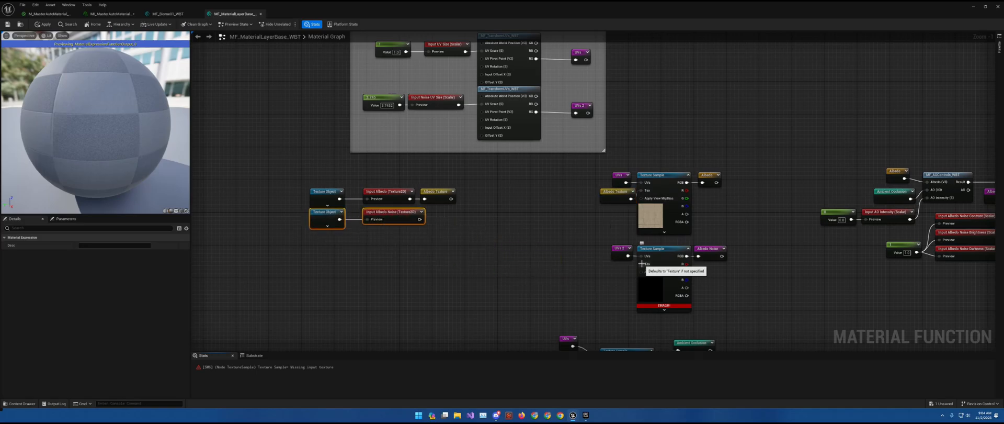
click(446, 229)
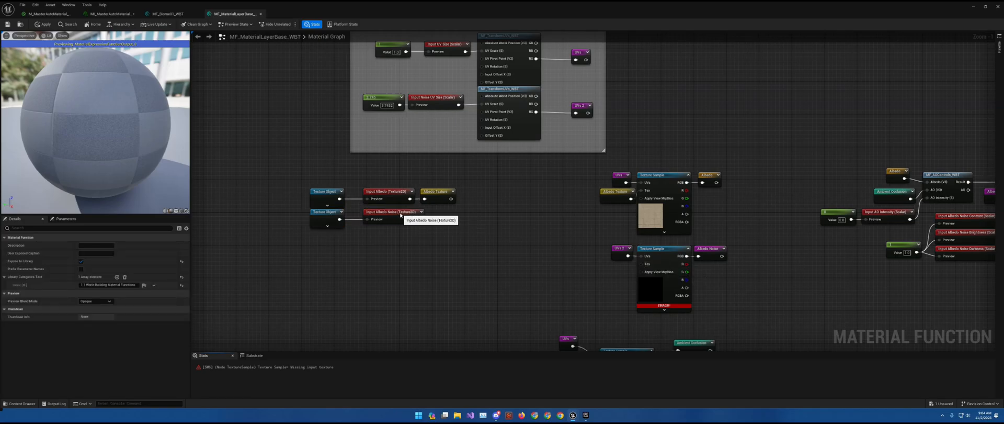
Add a named reroute declaration called Noise Texture to the Input Albedo Noise output and align it beside that node.
drag(420, 220, 453, 226)
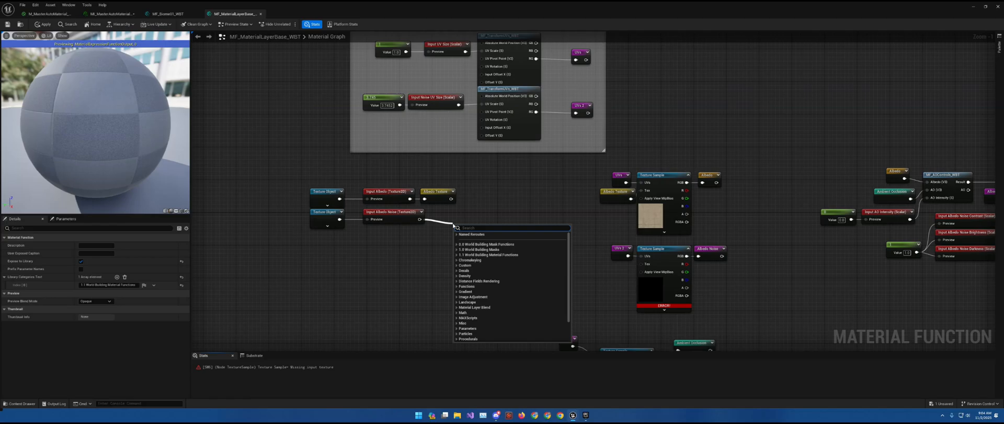
text(Rerou)
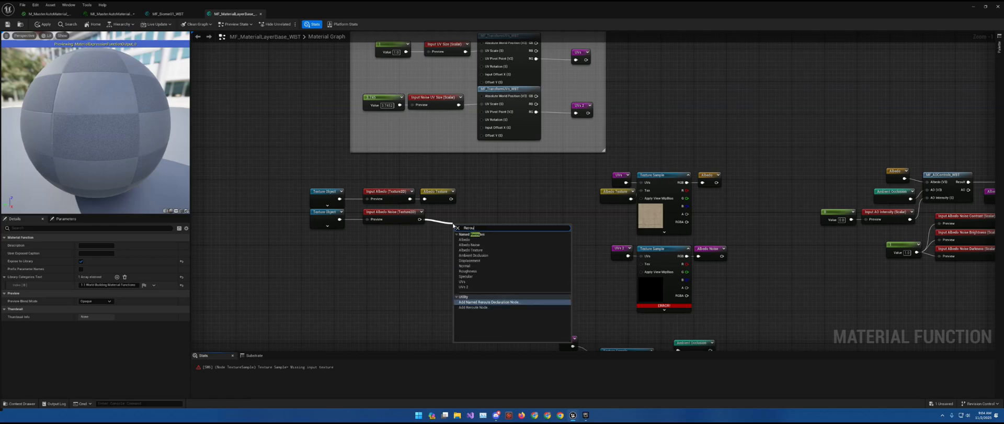
key(Return)
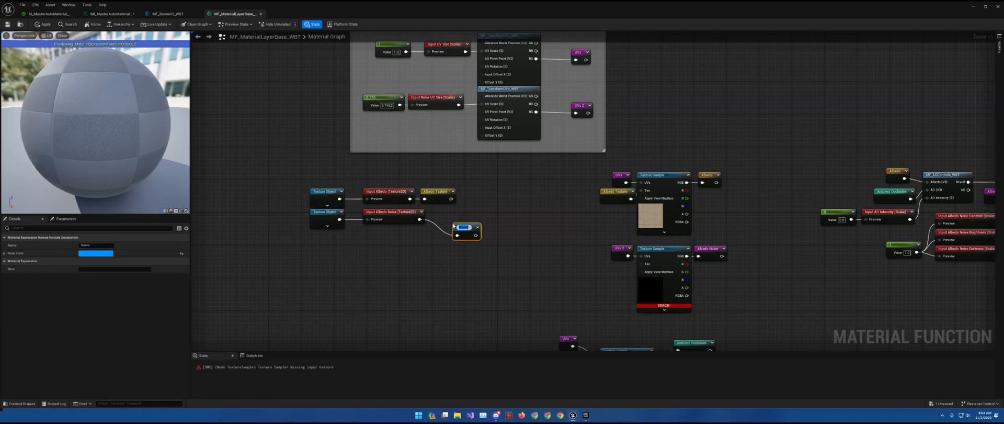
text(Noise Texture)
key(Return)
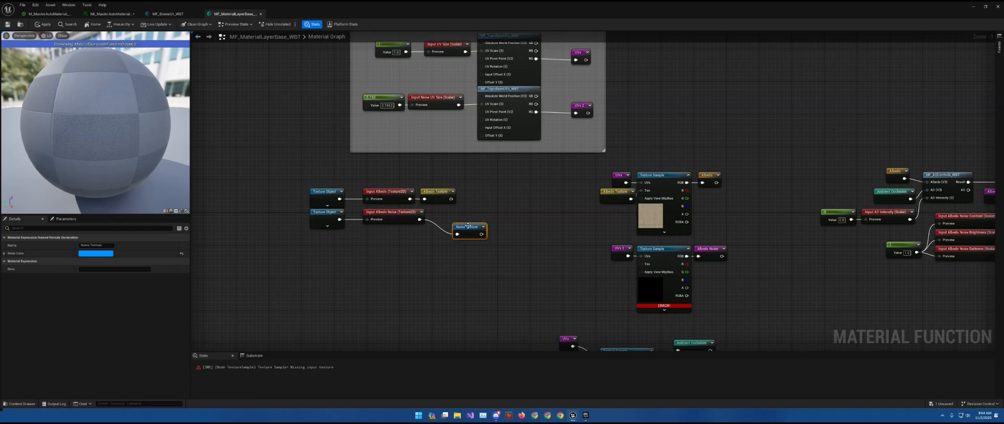
drag(468, 226, 447, 211)
Feed the Tex input of the albedo noise Texture Sample from the Noise Texture reroute.
drag(642, 264, 623, 270)
text(Noise)
key(Down)
key(Return)
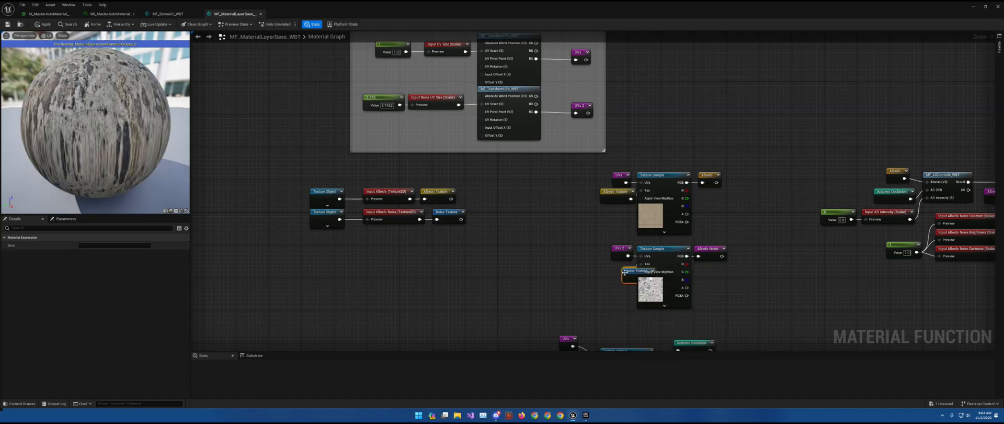
Move the mask Texture Object and input pair beneath the noise pair and give its output a named reroute declaration called Mask Texture.
right_drag(633, 294, 573, 133)
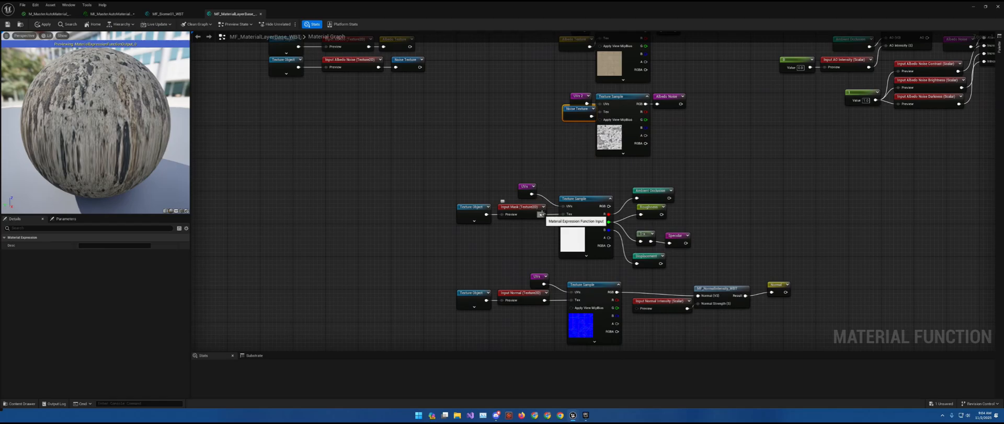
drag(538, 229, 485, 205)
drag(349, 94, 403, 93)
text(rerout)
key(Up)
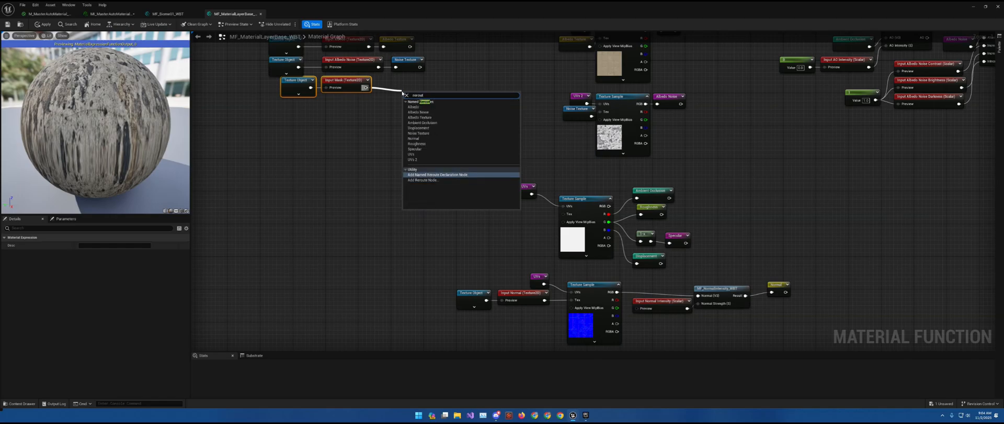
key(Return)
text(Mask Texture)
key(Return)
drag(421, 97, 407, 83)
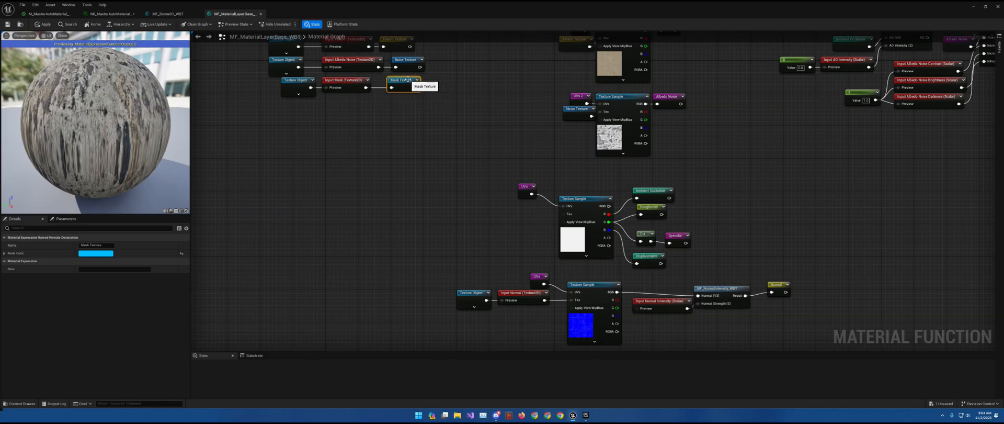
Feed the Tex input of the mask Texture Sample from the Mask Texture reroute and place it just under the UVs reroute.
drag(564, 214, 538, 216)
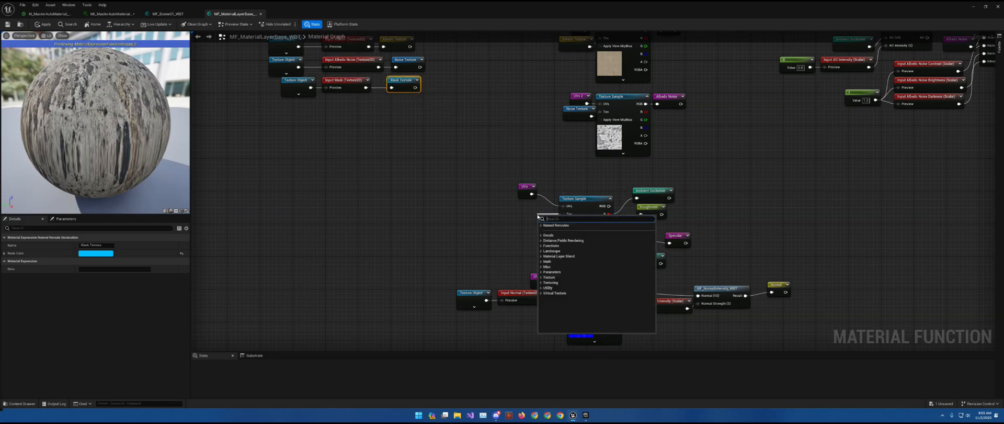
text(Mask T)
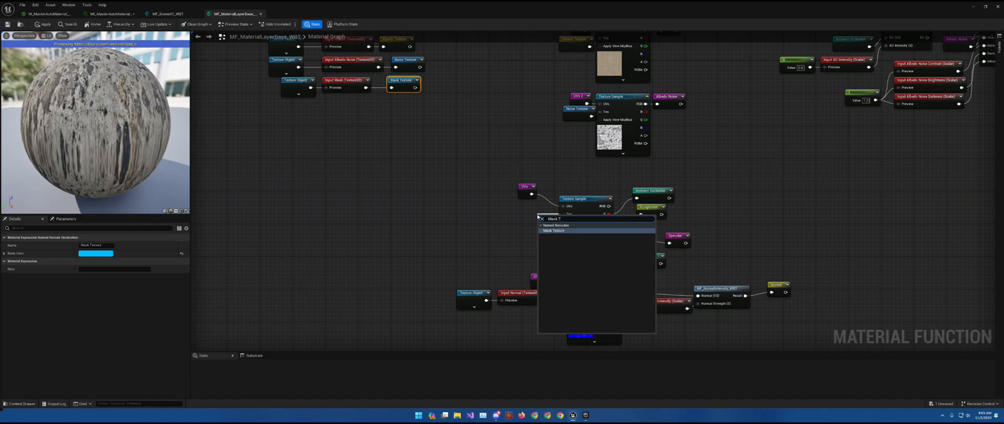
key(Return)
drag(551, 222, 529, 212)
Disconnect Input Normal from its Texture Sample and move it with its Texture Object beneath the mask input pair.
right_drag(549, 311, 555, 285)
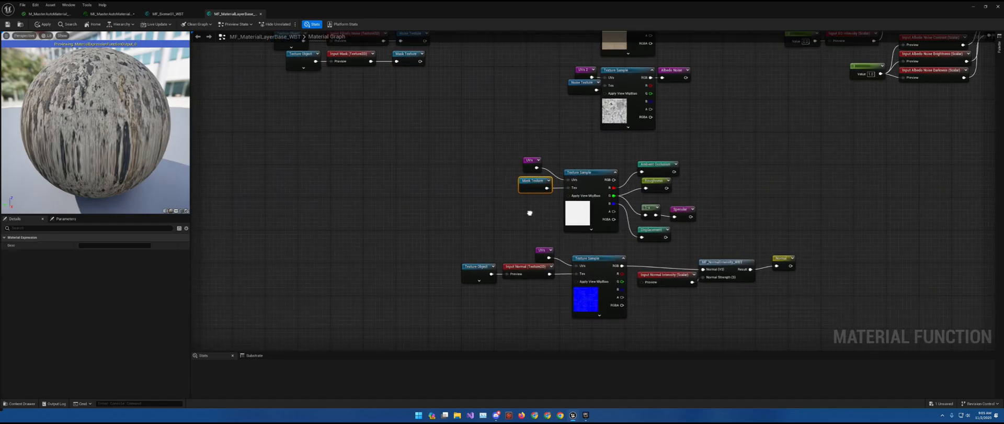
alt+click(549, 273)
drag(551, 297, 401, 85)
Add a named reroute declaration called Noise Texture to the Input Normal output.
text(Rerout)
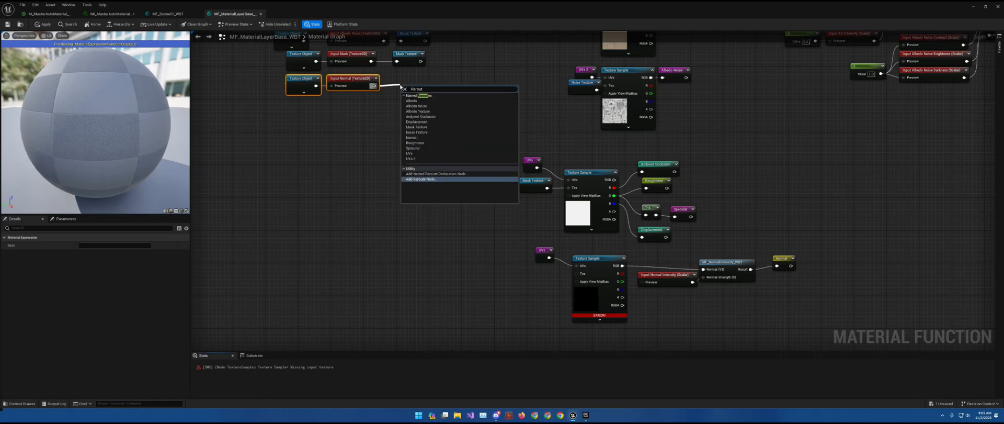
key(Up)
key(Return)
text(Noise Texture)
key(Return)
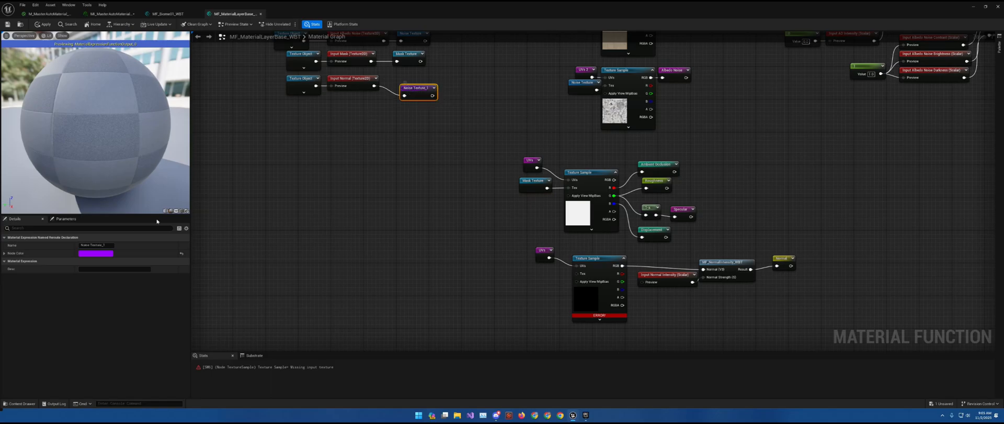
Rename the Input Normal reroute declaration as Normal Texture and align it beside its input node.
double_click(84, 245)
text(Normal)
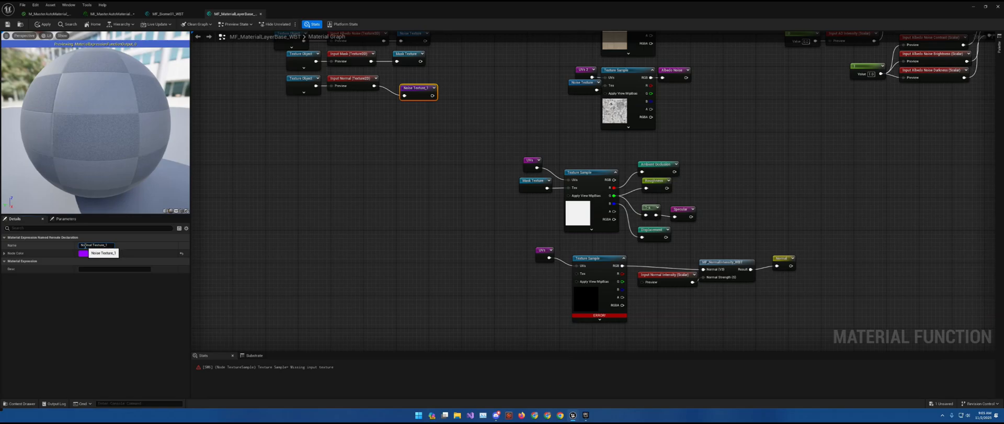
key(Return)
right_drag(377, 145, 376, 201)
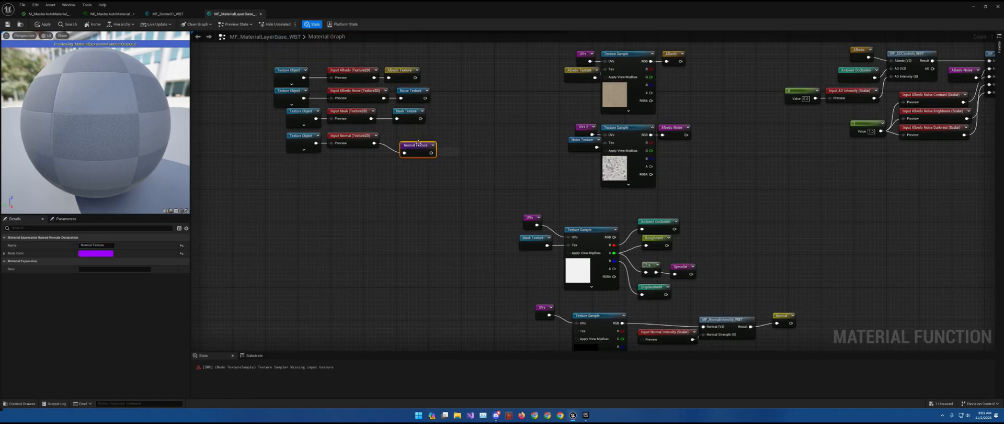
drag(419, 142, 412, 134)
Feed the Tex input of the normal map Texture Sample from the Normal Texture reroute.
right_drag(577, 333, 500, 268)
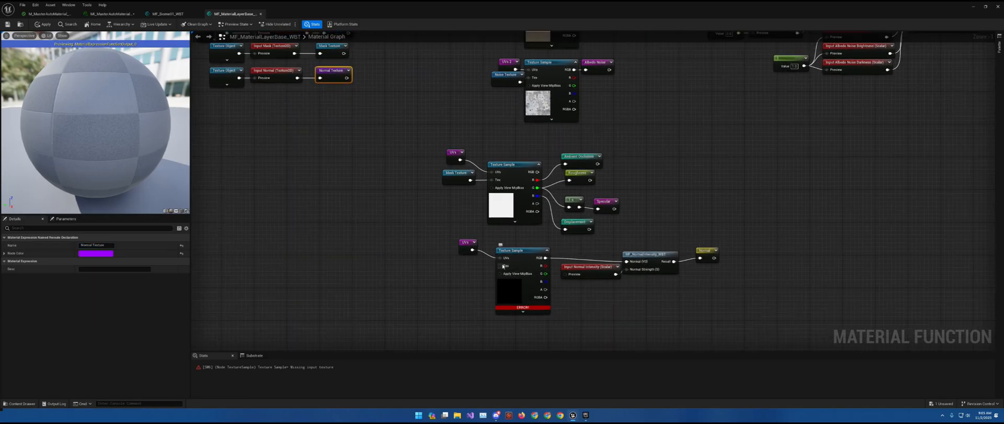
drag(499, 265, 481, 272)
text(Norm)
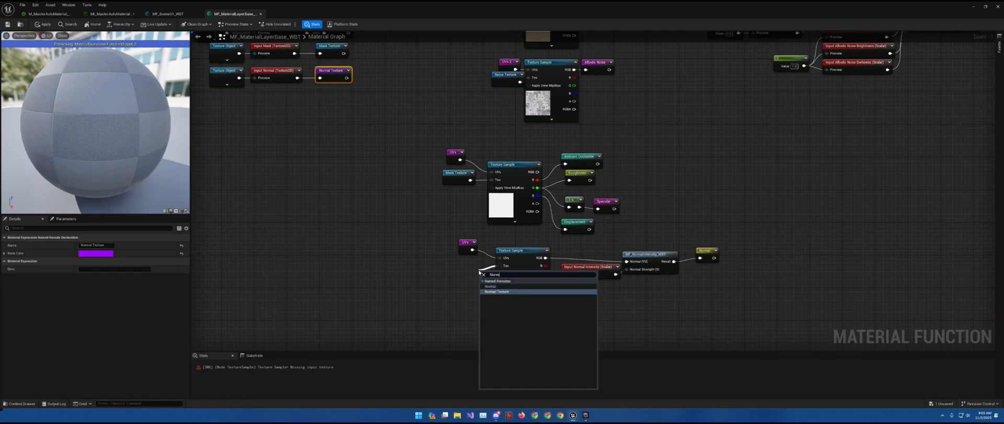
click(497, 291)
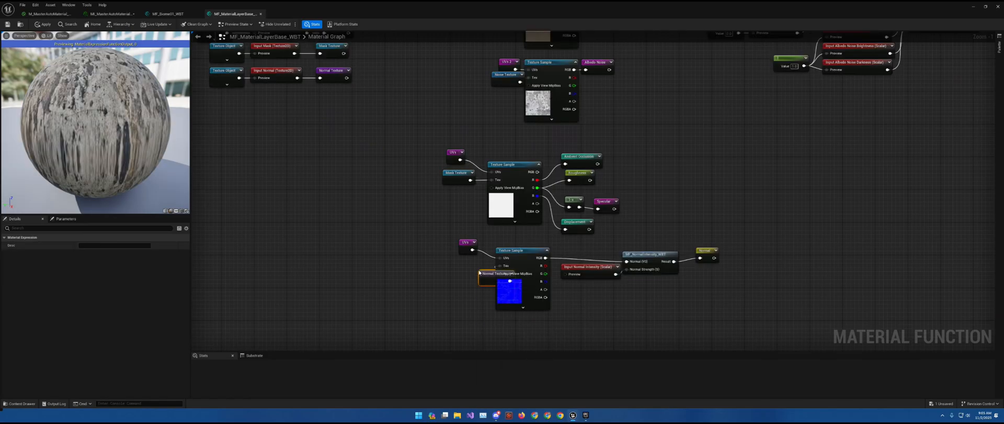
right_drag(486, 279, 497, 260)
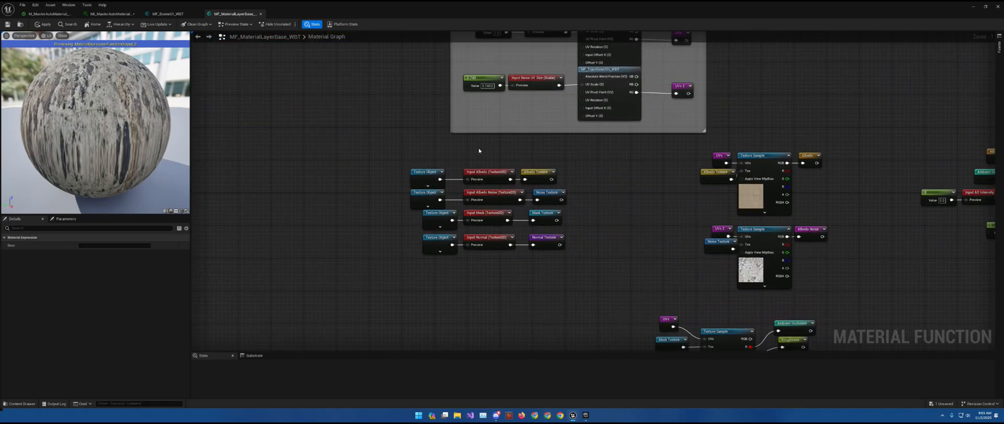
Add a new function input node between the UVs comment box and the texture inputs, and collapse its preview.
right_drag(479, 152, 447, 220)
right_click(460, 217)
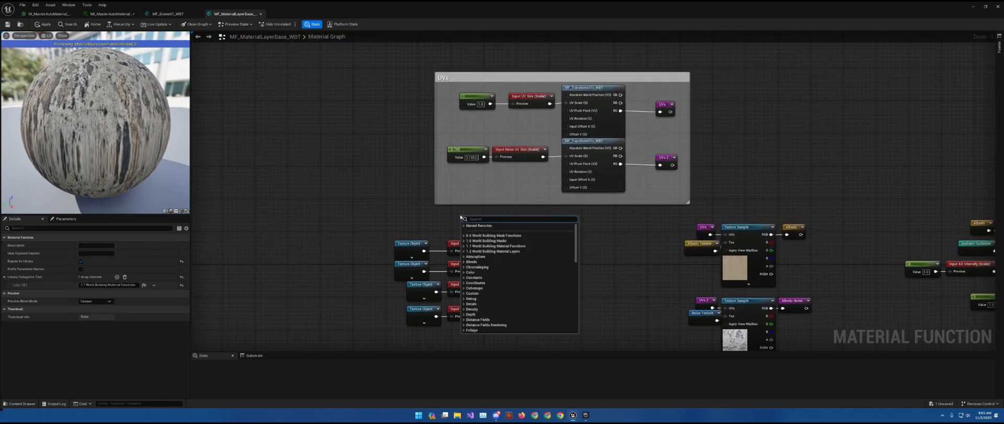
text(input)
key(Return)
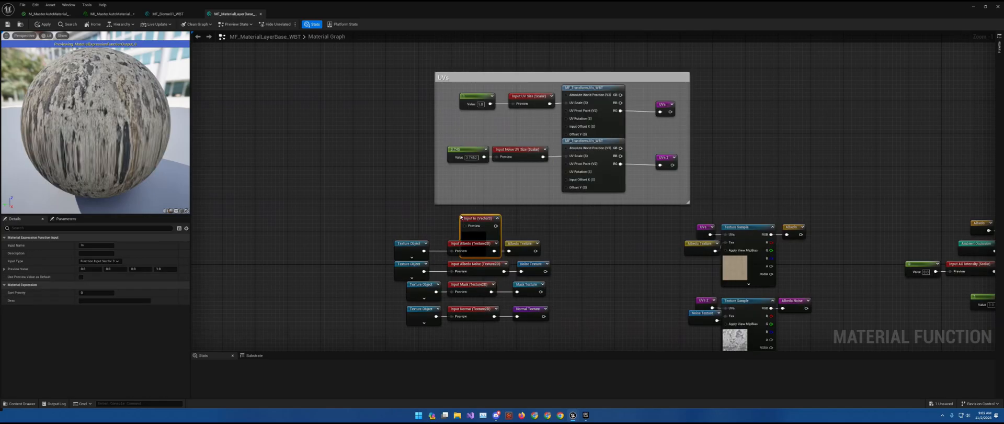
click(497, 218)
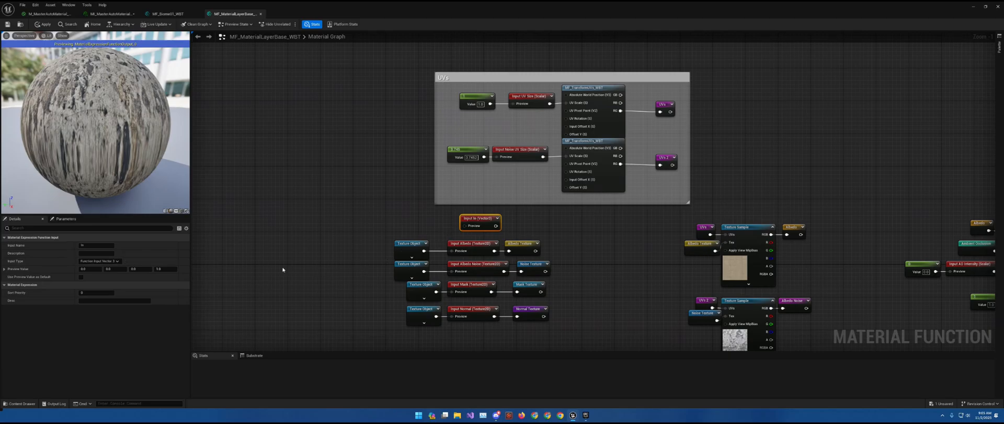
Set the new function input's type to Scalar and name it Texture Inputs followed by a row of dashes as a section divider.
click(118, 261)
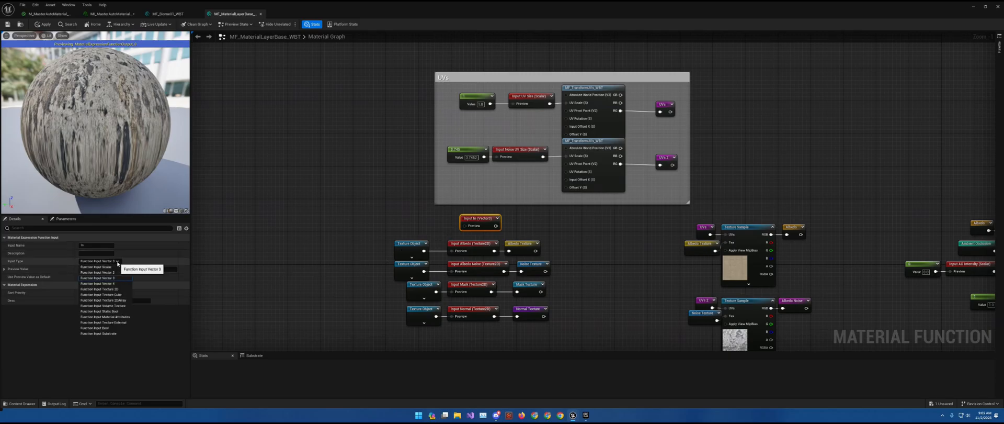
click(100, 267)
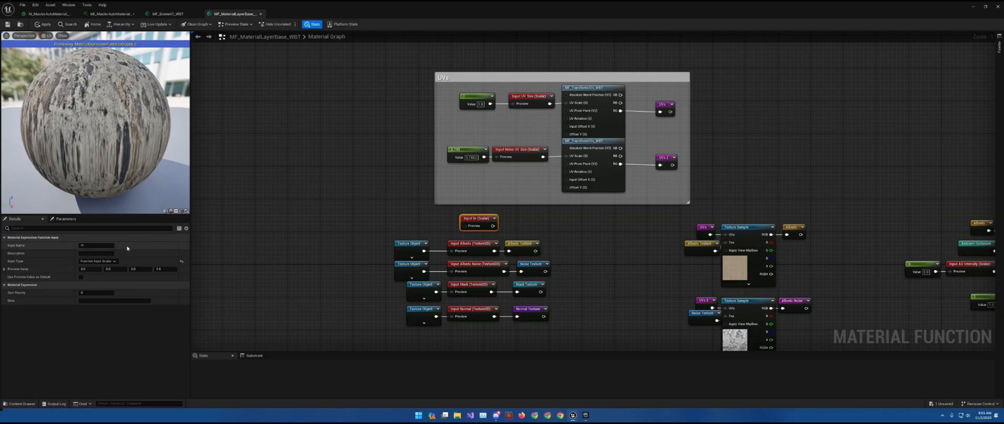
double_click(89, 244)
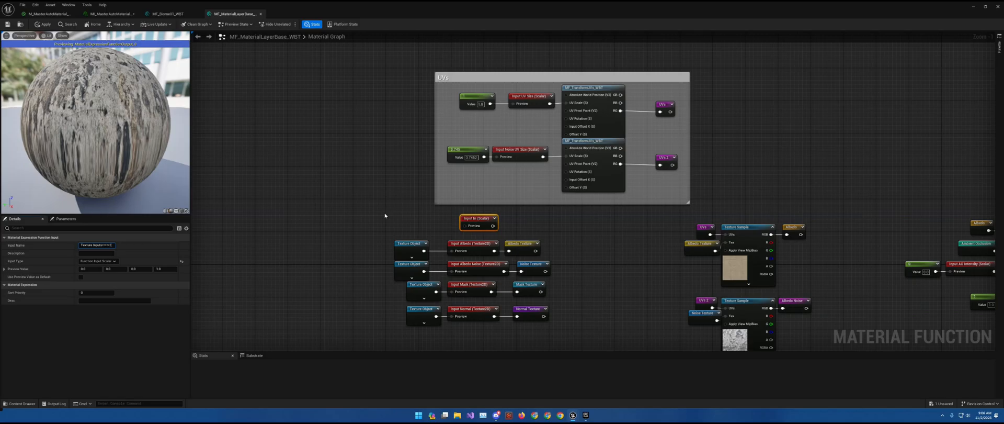
key(Return)
Move the Input UV Size node and its constant away to the left, clear of the transform function in the UVs comment box.
right_drag(564, 238, 536, 199)
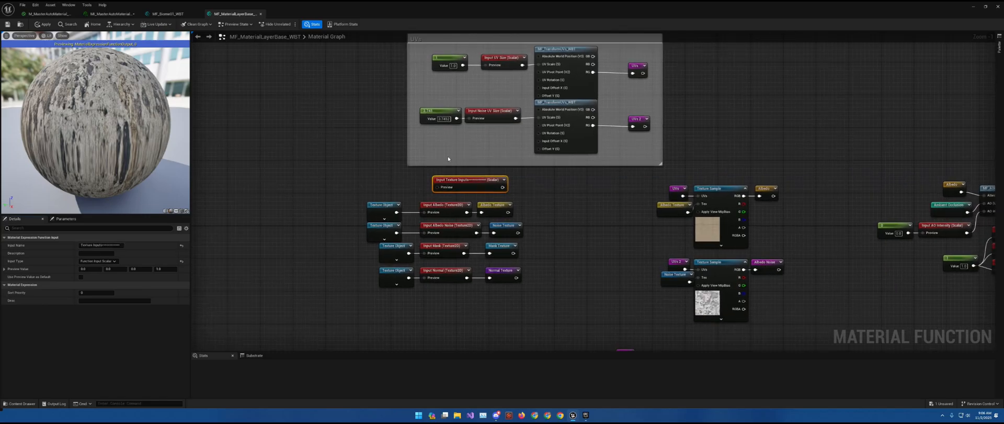
right_drag(448, 159, 446, 201)
right_drag(480, 114, 531, 170)
drag(533, 171, 463, 149)
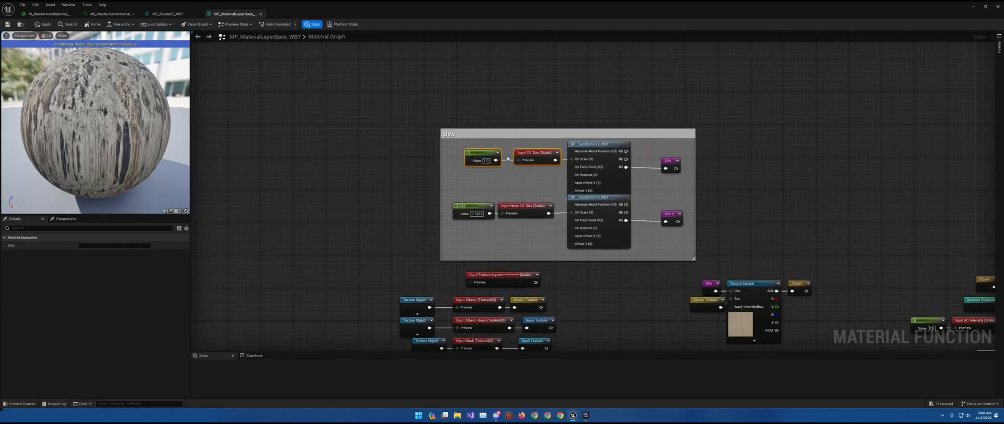
drag(545, 152, 492, 161)
Add a named reroute declaration called UV 1 to the Input UV Size output.
text(rerout)
key(Return)
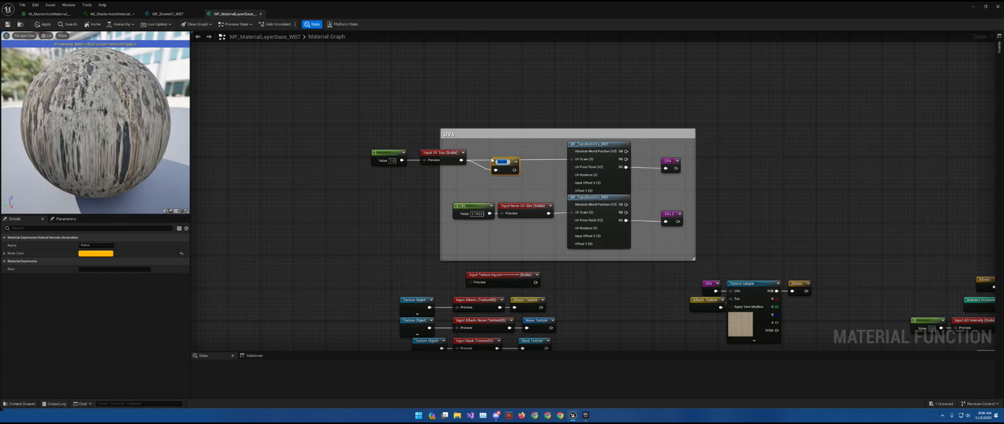
text(UV 1)
key(Return)
Feed the UV Scale of the upper MF_TransformUVs_WBT node from a UV 1 reroute and align the declaration beside Input UV Size.
right_click(548, 158)
text(UV)
key(Up)
key(Return)
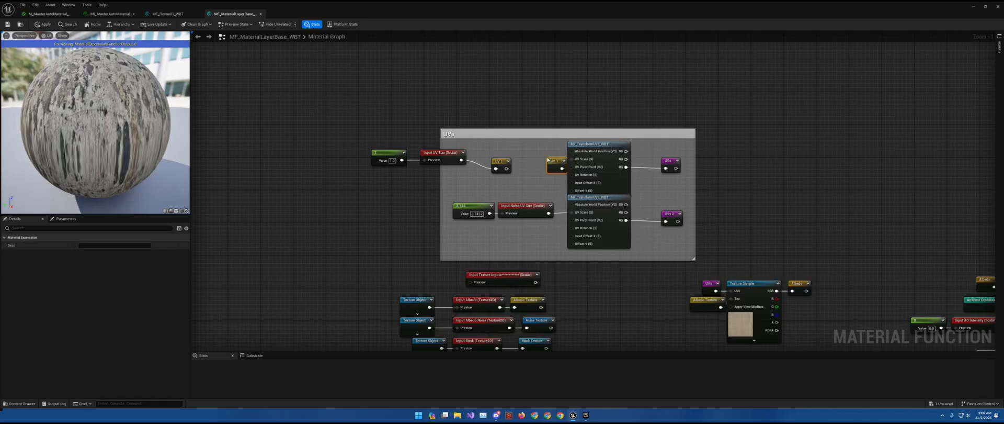
drag(558, 163, 486, 156)
Move Input Noise UV Size and its constant left of the lower transform function and insert a named reroute declaration into their connection.
drag(473, 192, 513, 230)
drag(523, 209, 442, 209)
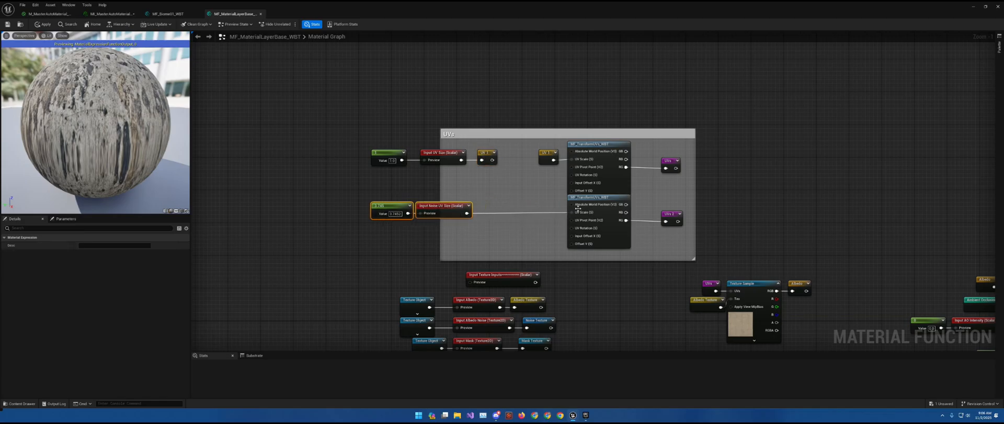
drag(569, 213, 523, 218)
text(Rerou)
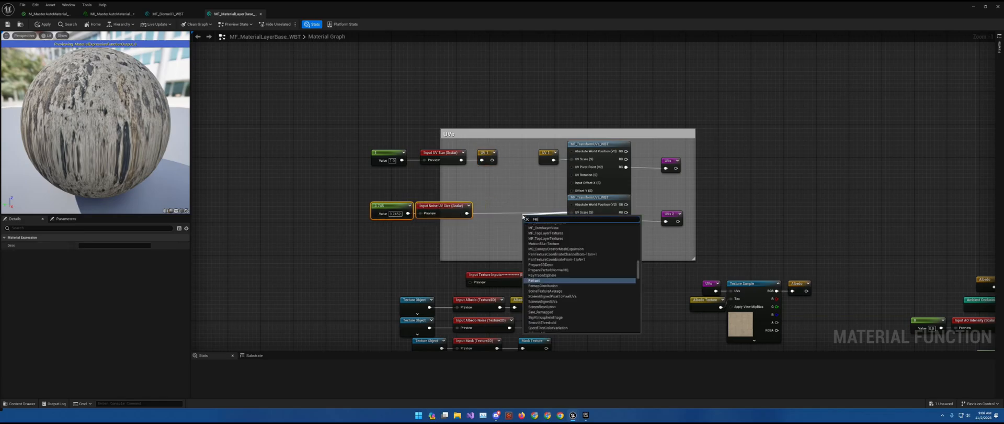
key(Up)
key(Return)
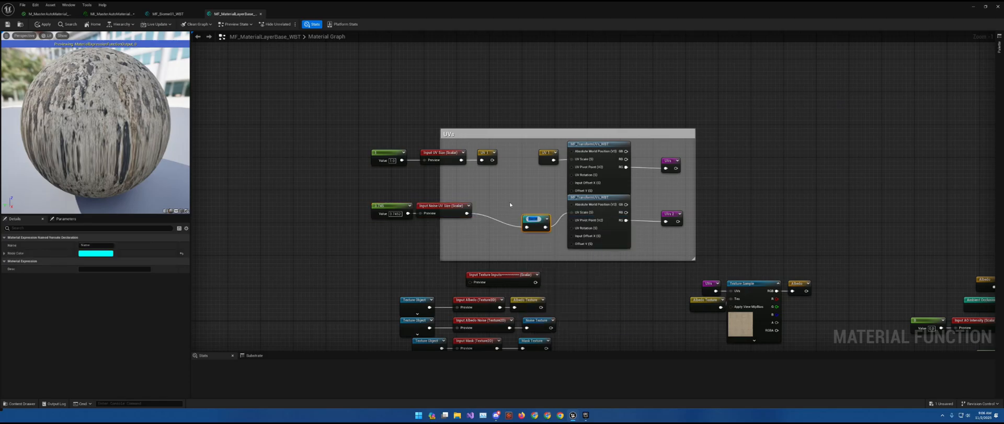
Name the new reroute declaration on the Input Noise UV Size output UV 2.
click(515, 204)
click(531, 220)
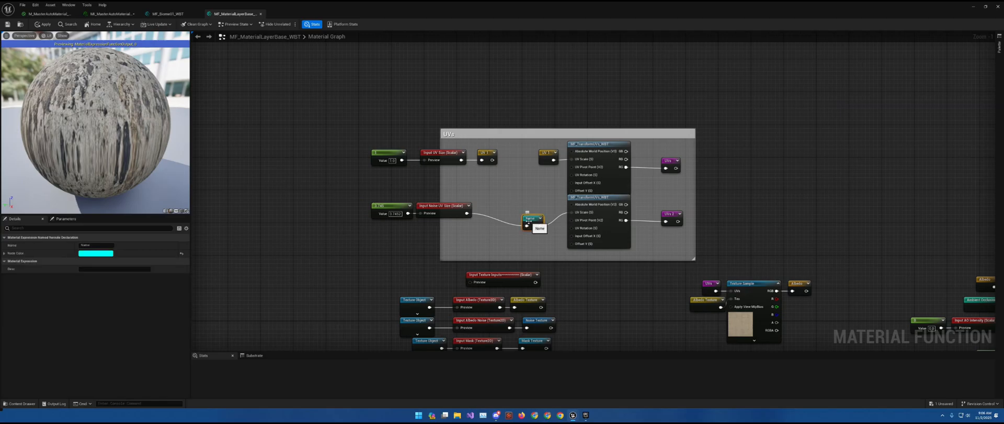
click(95, 245)
double_click(95, 245)
text(UV 2)
key(Return)
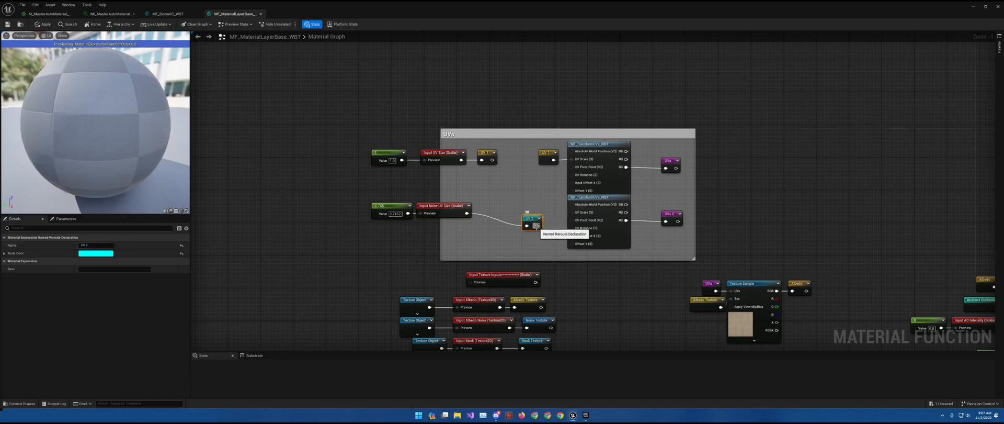
Align the UV 2 declaration beside Input Noise UV Size and feed the lower MF_TransformUVs_WBT node's UV Scale from a UV 2 reroute.
drag(533, 218, 487, 206)
drag(572, 212, 536, 214)
text(UV 2)
key(Return)
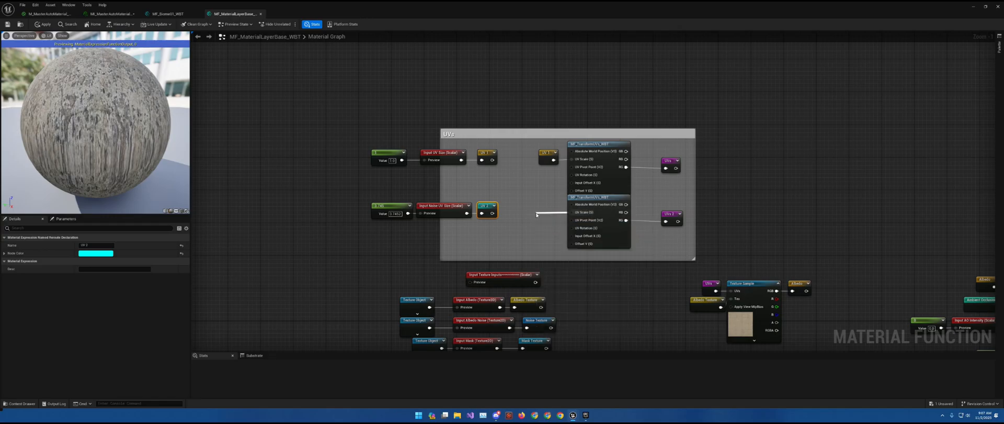
drag(542, 220, 540, 209)
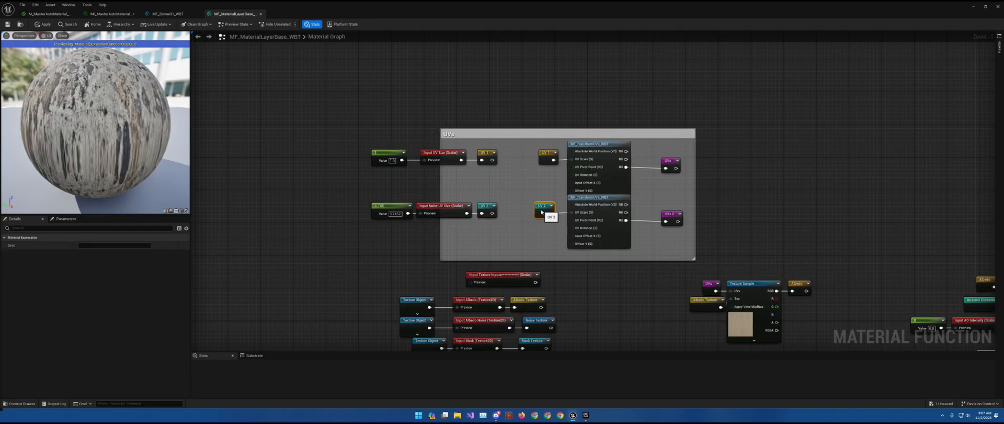
Bring the Input UV Size and Input Noise UV Size rows close together and move both below the texture input rows.
drag(372, 234, 509, 208)
drag(439, 207, 443, 174)
drag(384, 207, 488, 164)
scroll(486, 158, down, 2)
right_drag(503, 134, 503, 173)
scroll(504, 174, up, 4)
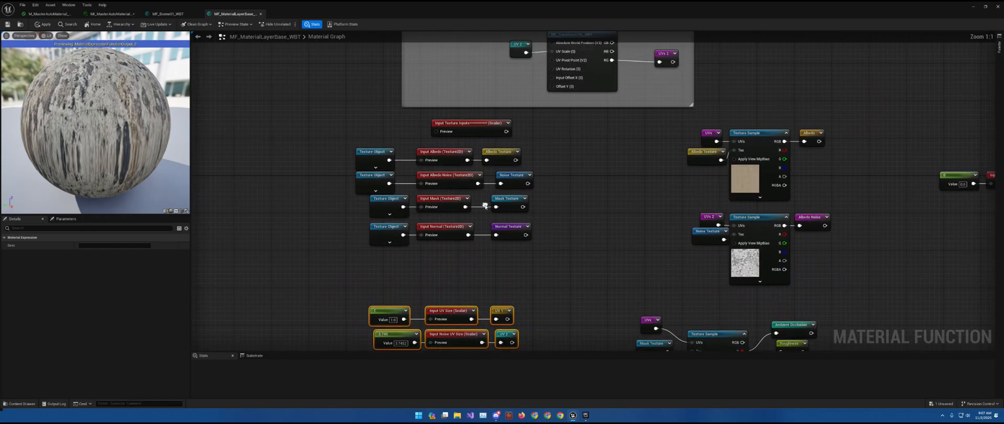
Duplicate the Texture Inputs divider, place the copy above the UV size rows, and shift the original left over the texture inputs.
click(467, 127)
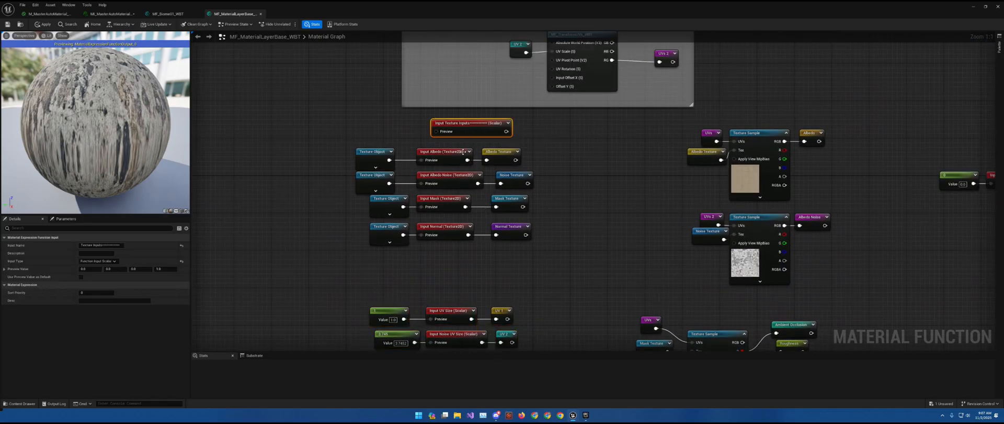
key(ctrl+d)
drag(485, 270, 468, 276)
drag(480, 127, 460, 127)
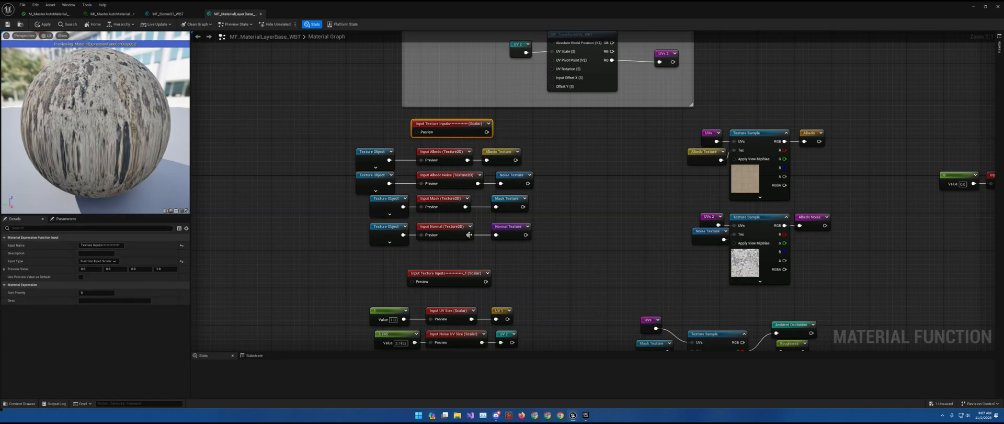
Set the Texture Inputs divider's Sort Priority to -2 so that it comes before the Albedo input.
click(444, 154)
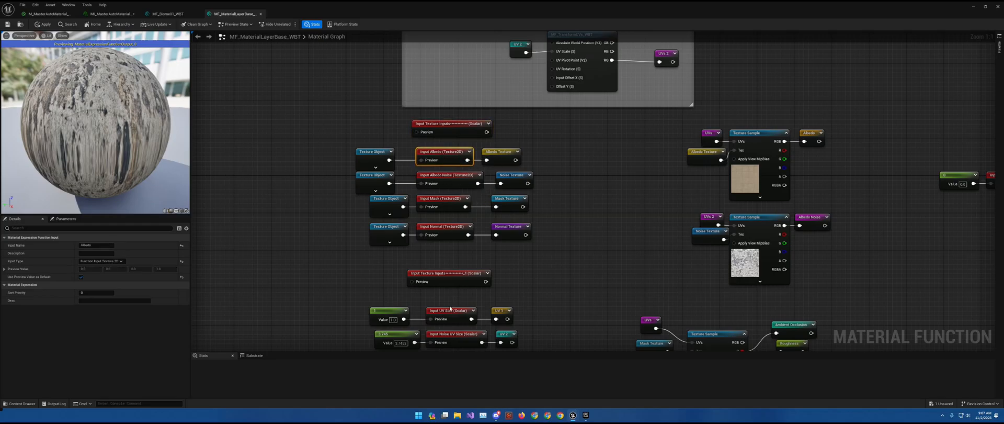
click(450, 310)
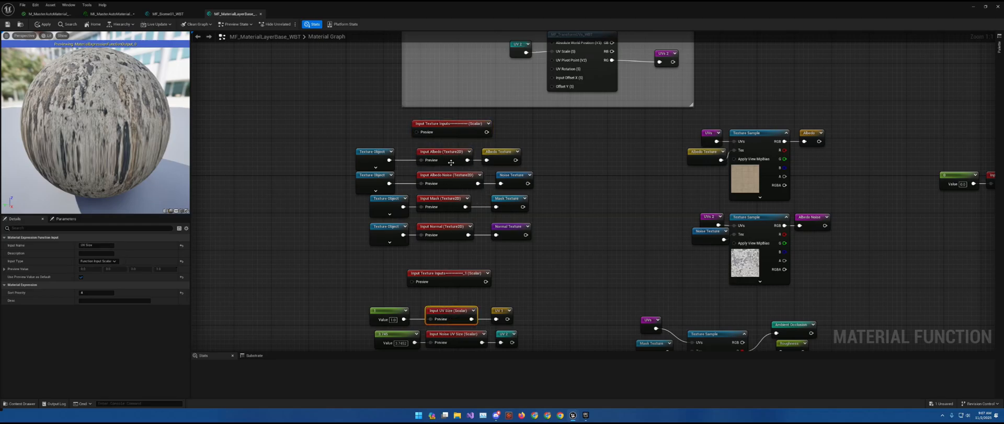
click(450, 127)
click(98, 293)
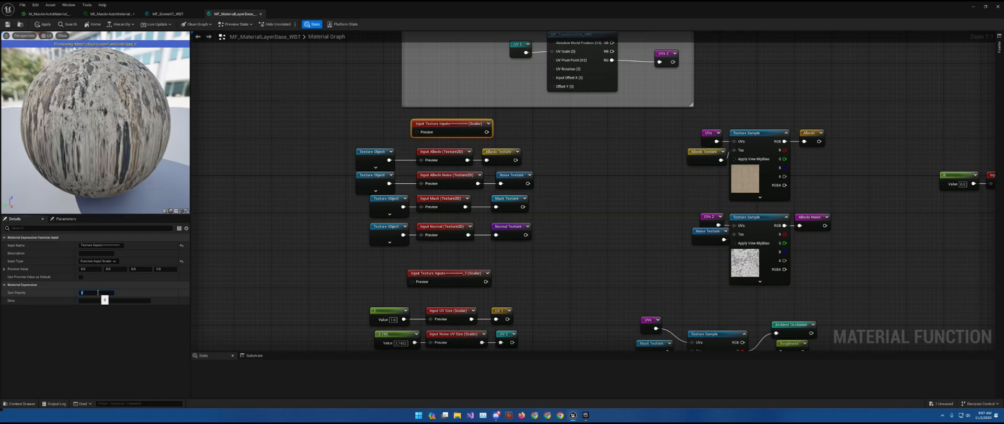
click(422, 150)
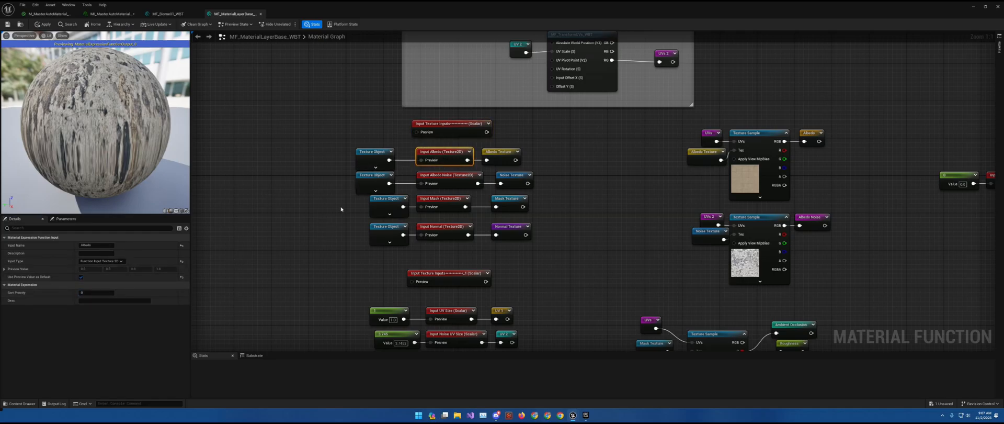
click(449, 126)
click(94, 293)
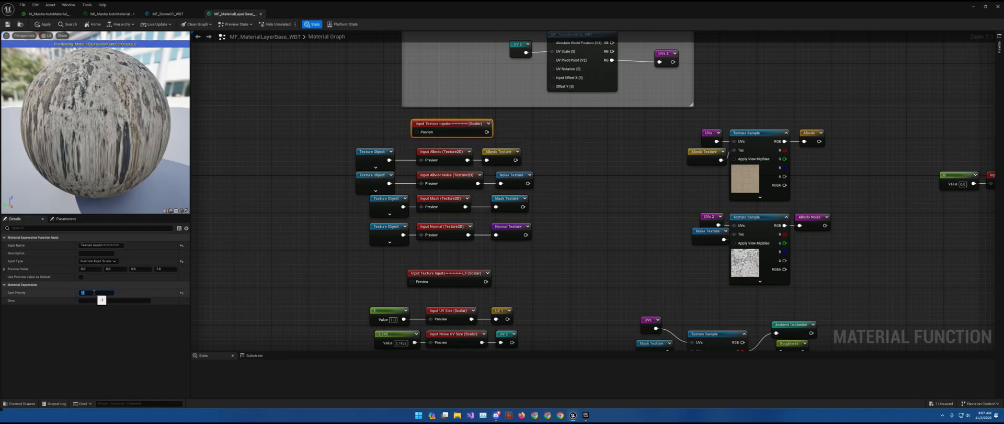
Adjust the Albedo input's Sort Priority to follow the Texture Inputs divider, and check the Albedo Noise priority.
click(446, 153)
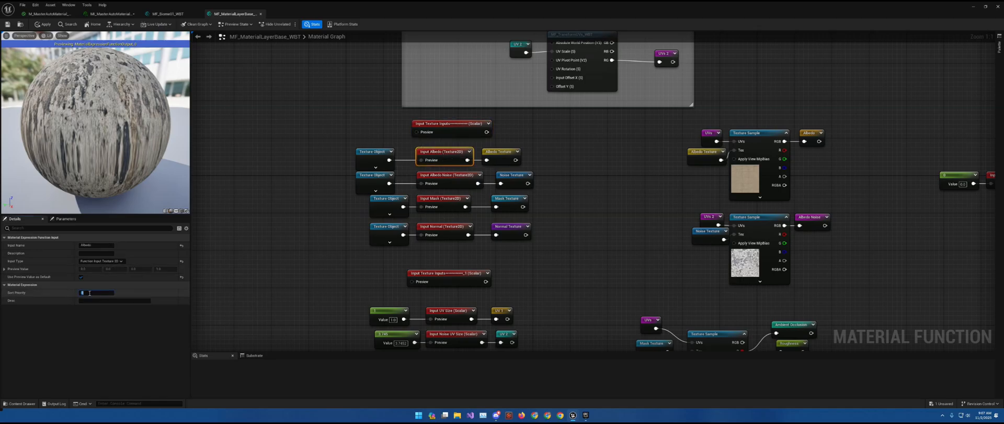
click(450, 178)
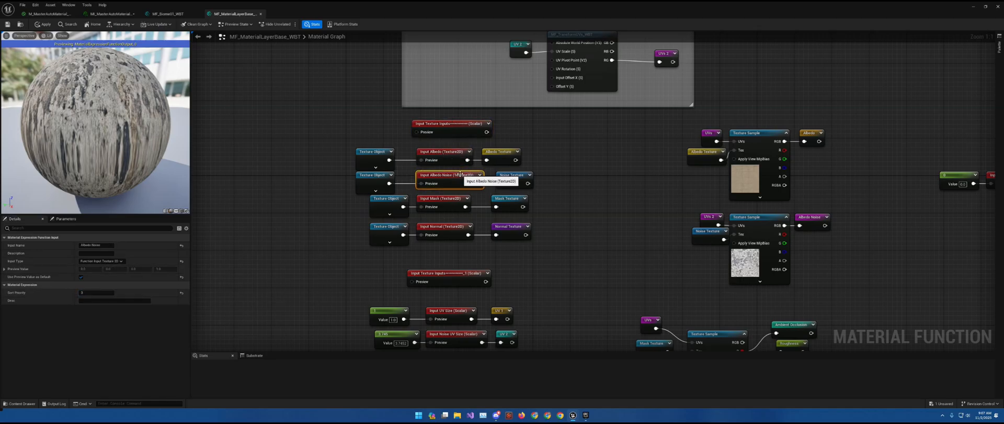
drag(84, 292, 87, 293)
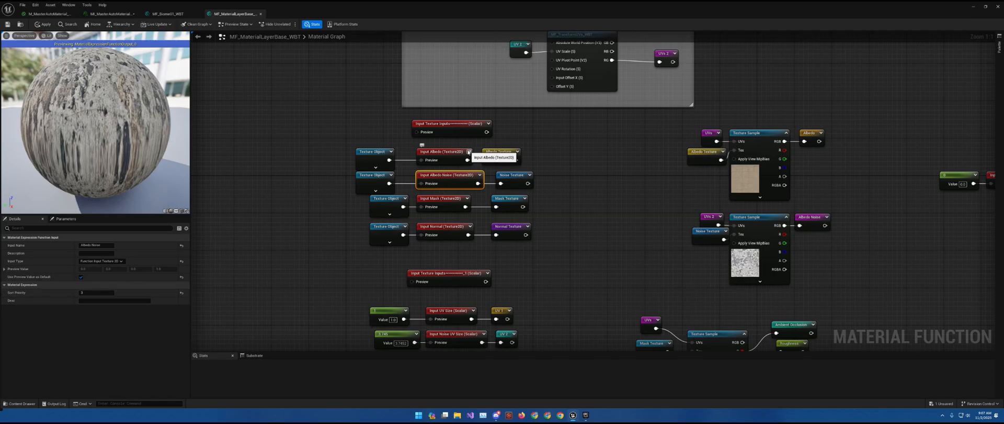
click(454, 126)
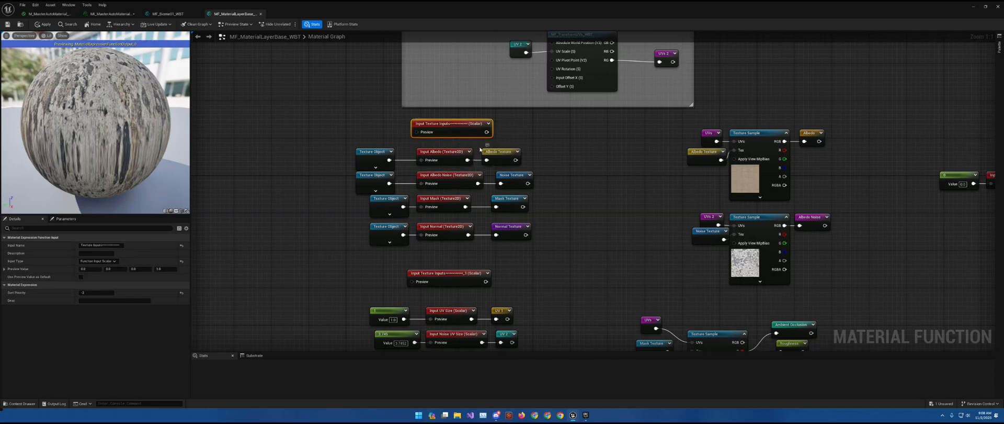
click(458, 156)
click(445, 181)
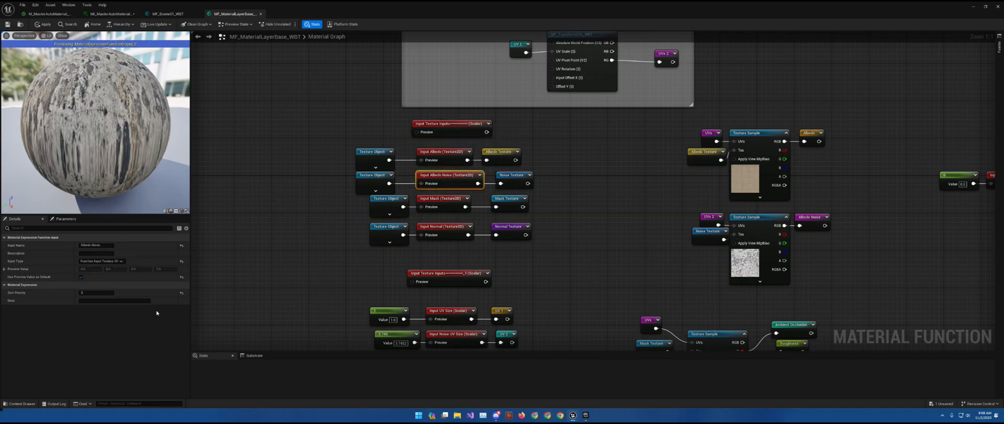
Set the Sort Priority of the Mask input to 0, Normal to 1 and Albedo Noise to 2.
click(444, 202)
click(96, 293)
text(0)
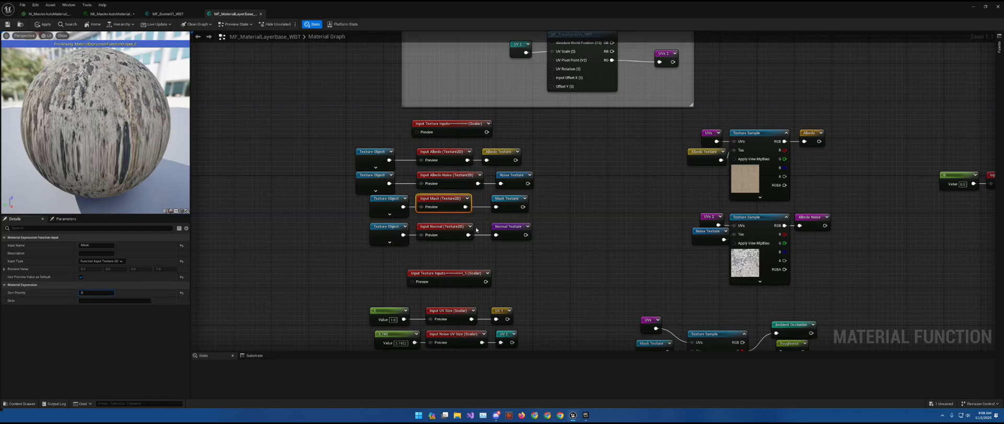
click(456, 232)
click(89, 293)
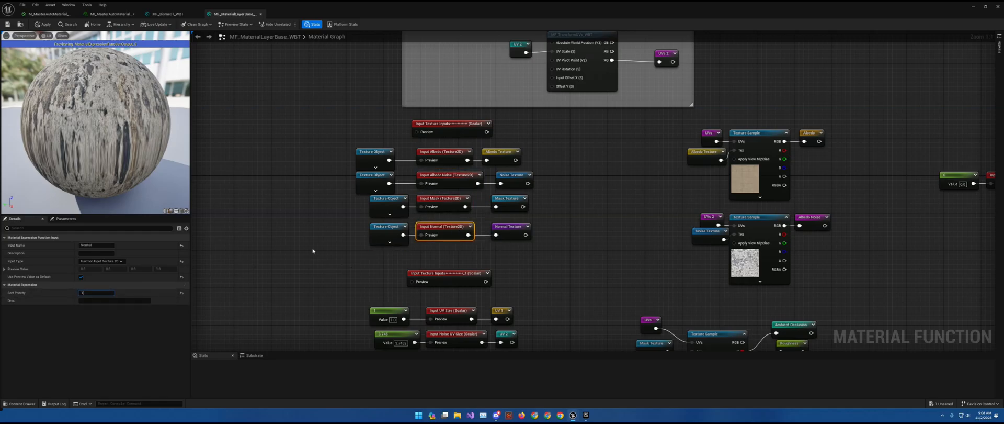
click(446, 180)
click(92, 292)
text(2)
Move the Albedo Noise row below the Normal row and shift the lower texture rows up to close the gap under Albedo.
drag(328, 178, 551, 191)
drag(459, 184, 457, 259)
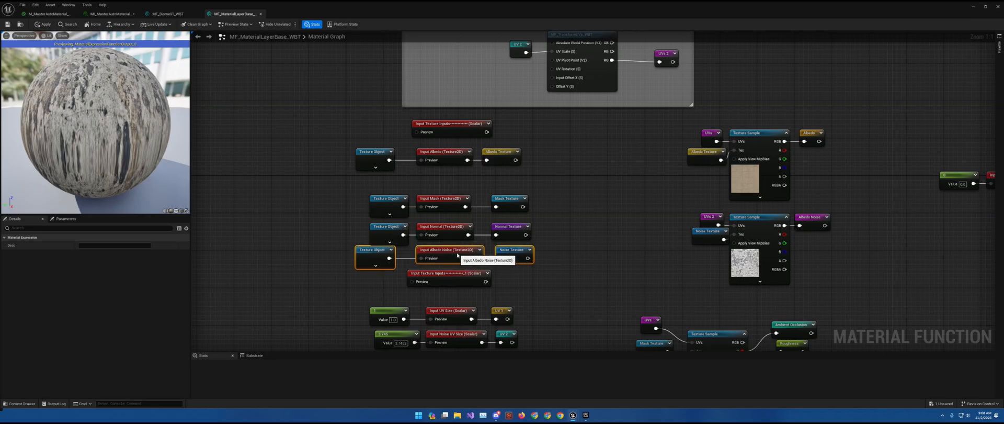
drag(344, 194, 544, 271)
drag(441, 199, 441, 180)
Set the duplicated divider's Sort Priority to 3 and rename it UVs followed by a row of dashes.
click(447, 276)
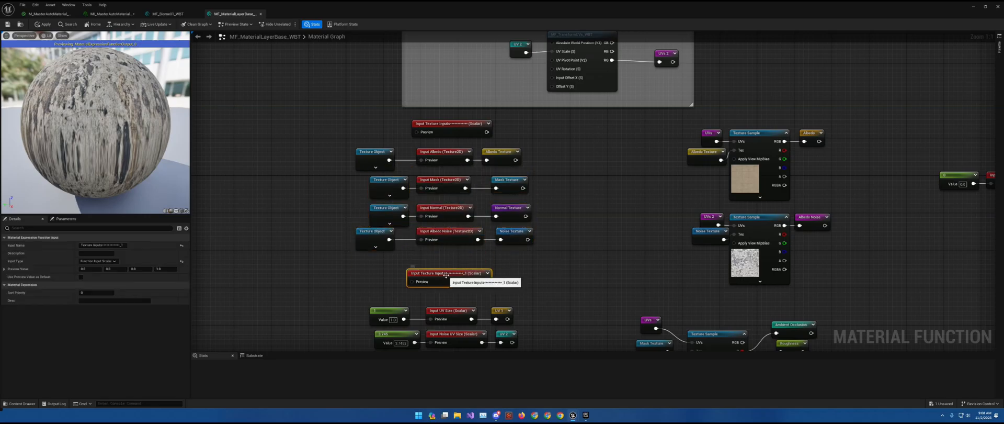
click(96, 294)
text(3)
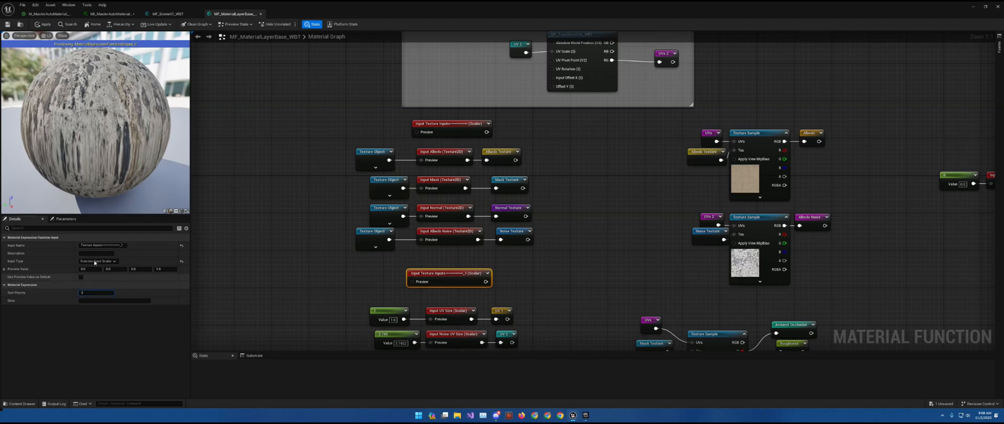
click(102, 244)
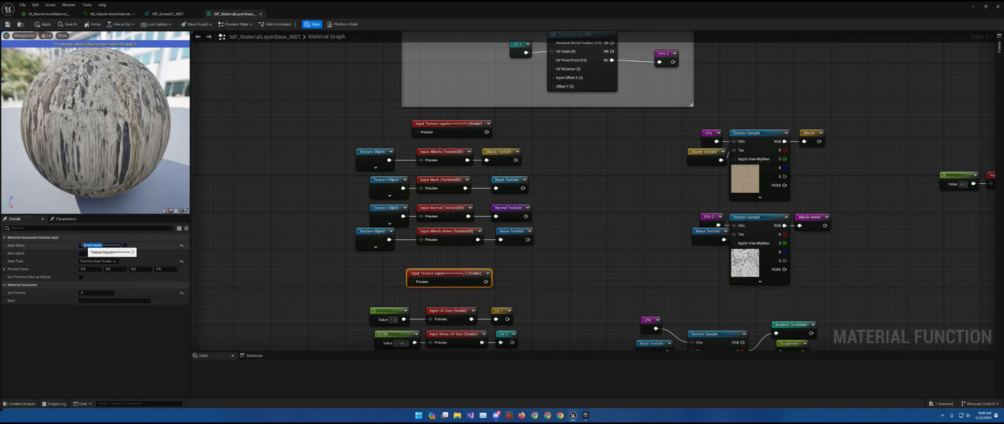
text(UVs************)
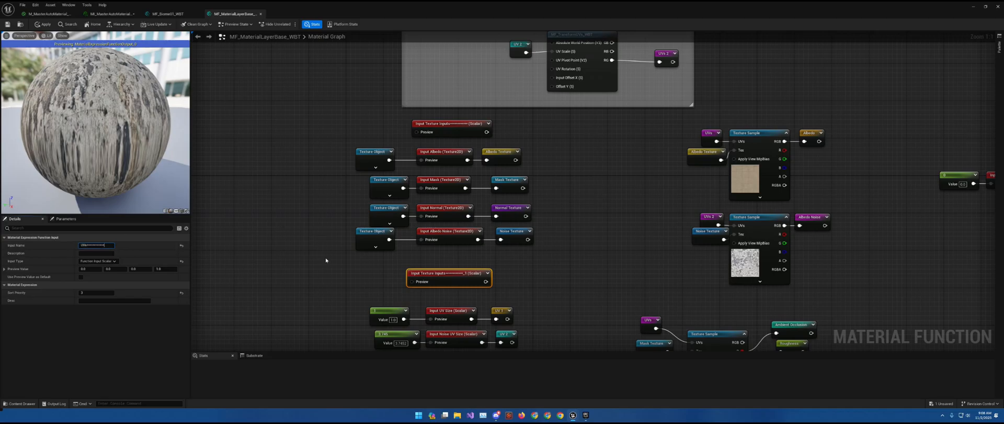
Position the UVs divider directly above the Input UV Size node and save the material function.
right_drag(326, 260, 311, 166)
click(430, 220)
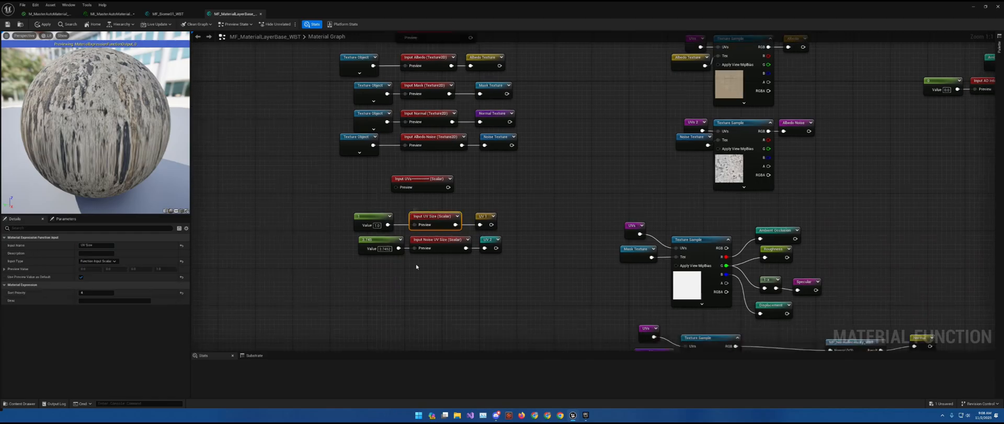
drag(418, 181, 432, 194)
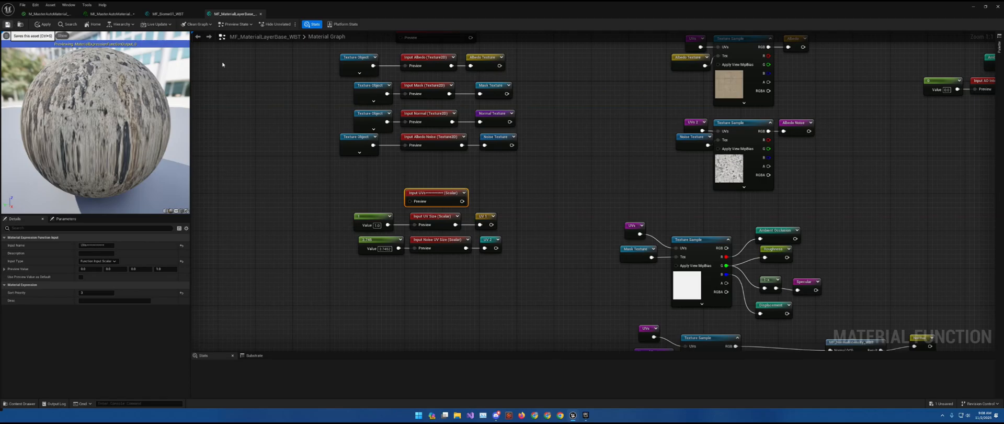
Inspect the input order on the MF_MaterialLayerBase_WBT node in MF_Biome01_WBT, and return to the layer base function.
right_drag(474, 145, 474, 223)
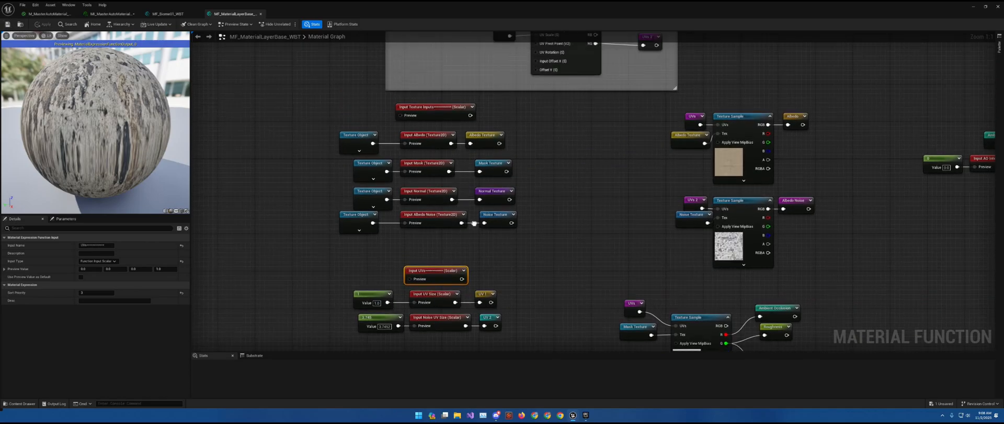
click(173, 13)
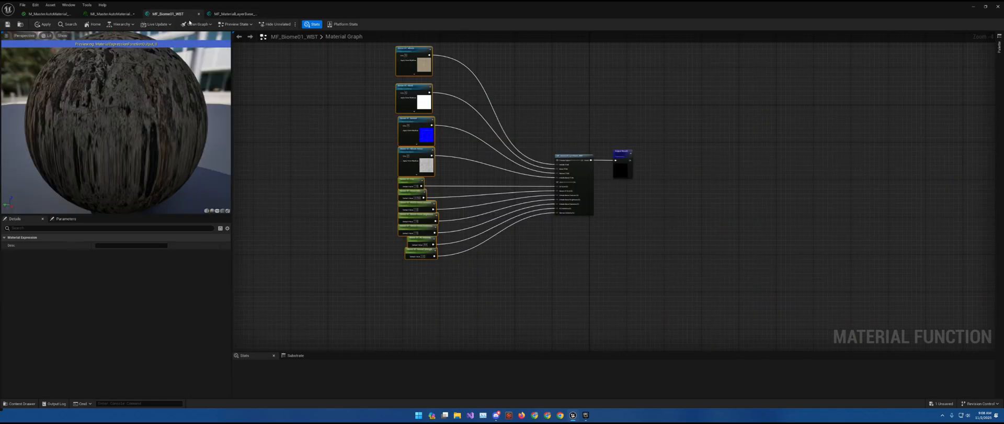
scroll(608, 161, up, 4)
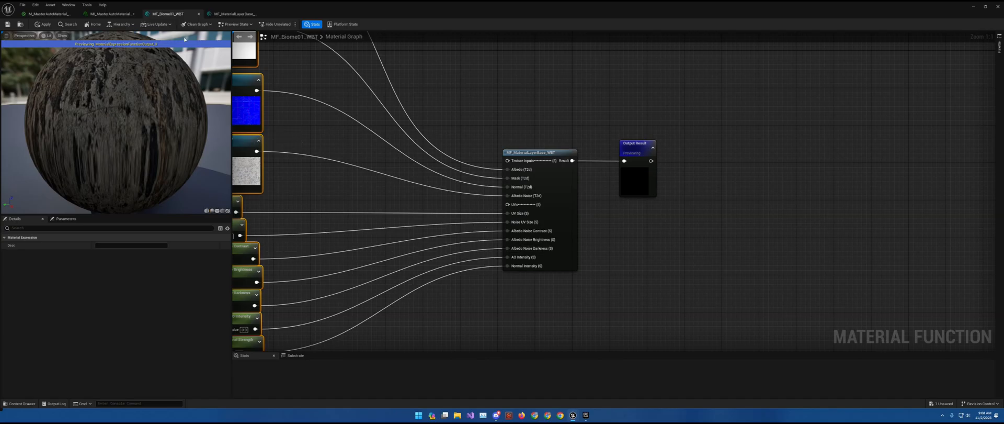
click(236, 14)
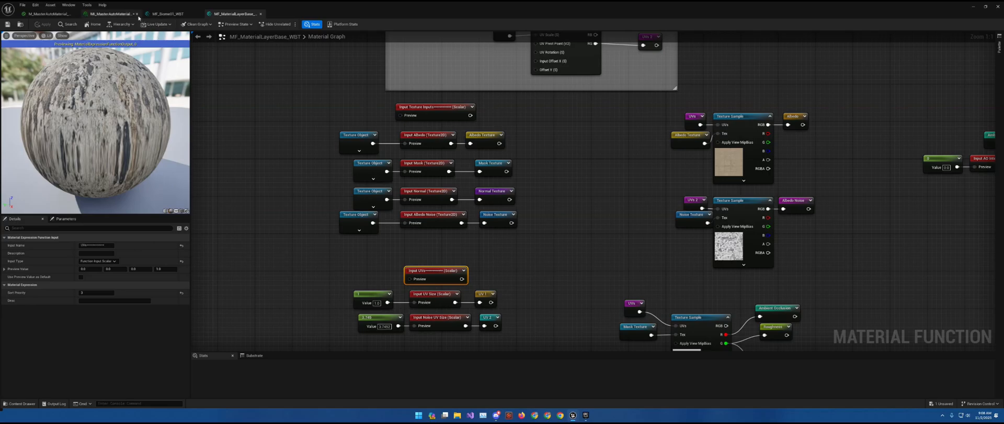
Move the UVs divider and both UV size rows up closer to the Albedo Noise row.
right_drag(377, 178, 323, 70)
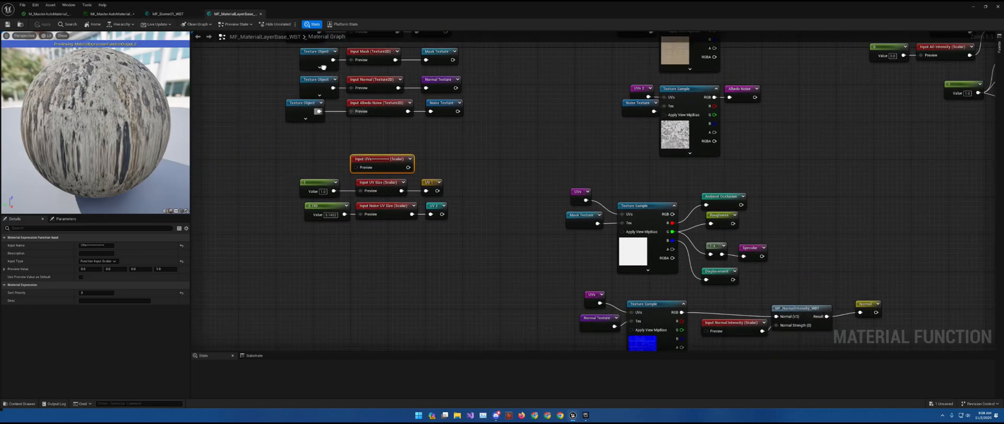
right_drag(405, 146, 416, 166)
drag(340, 174, 403, 194)
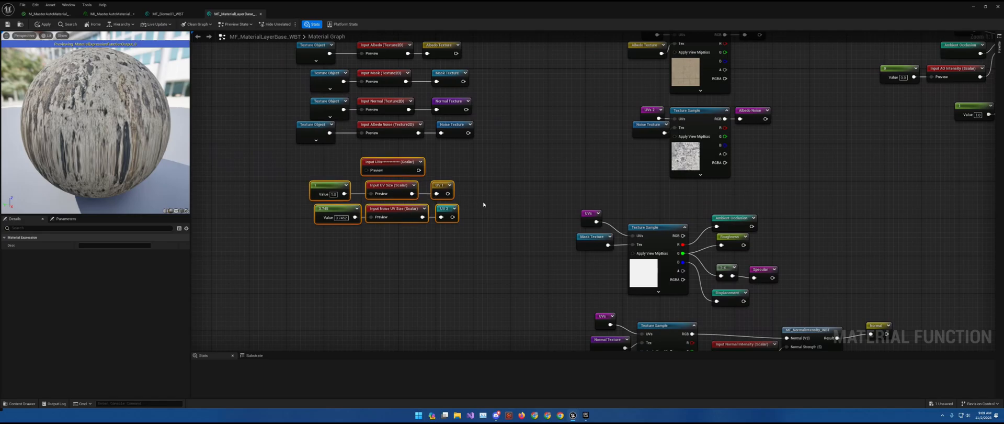
Duplicate the UVs divider input and rename the copy Texture Parameters followed by a row of dashes, without a number suffix.
scroll(485, 193, down, 4)
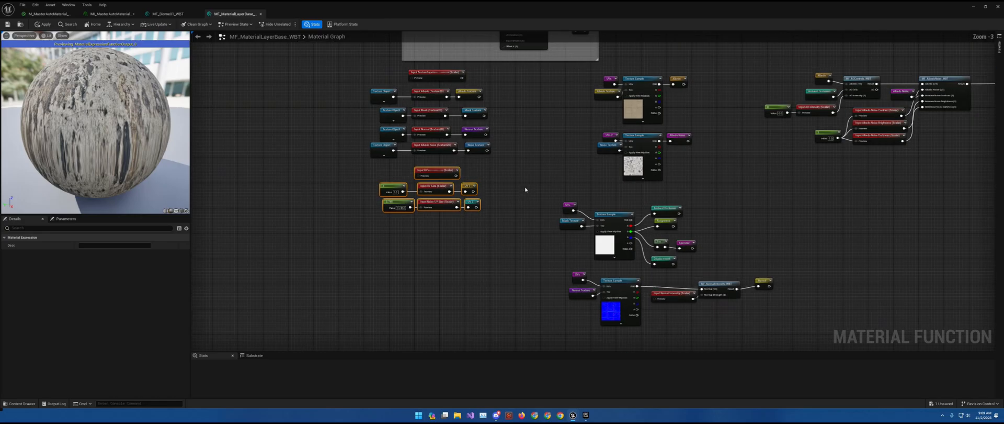
scroll(583, 259, up, 4)
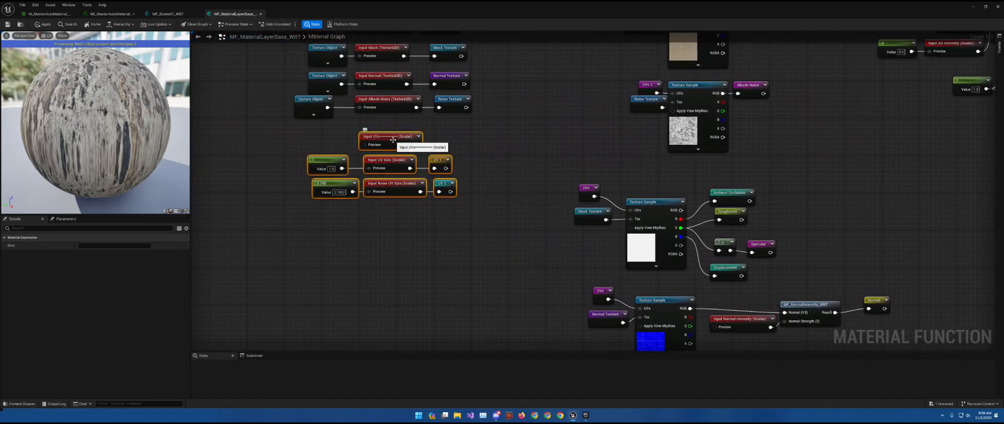
click(396, 136)
key(ctrl+d)
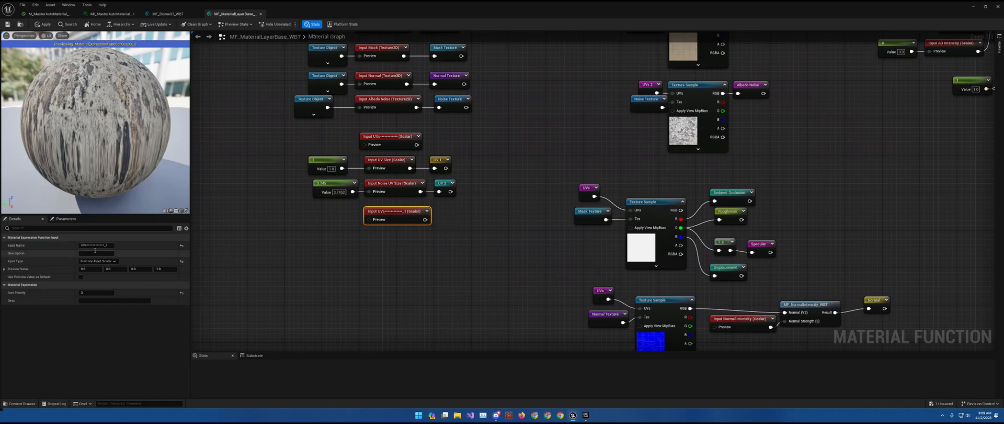
double_click(85, 244)
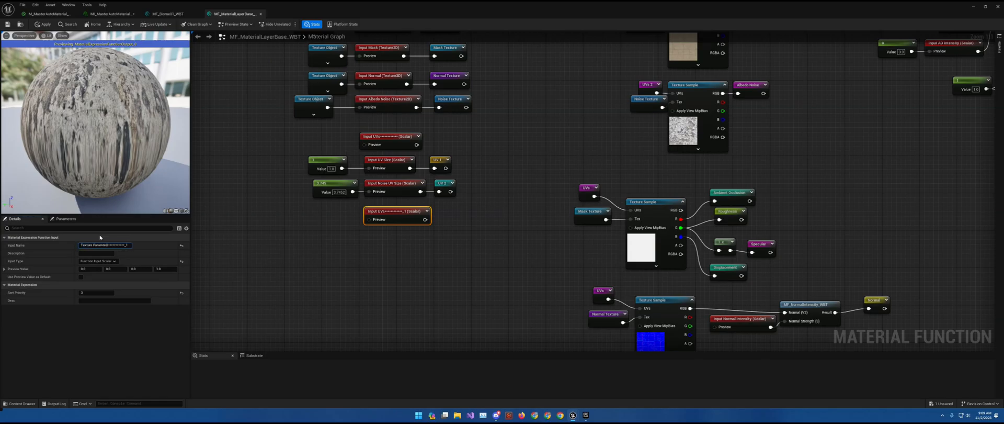
key(Return)
right_drag(473, 169, 487, 239)
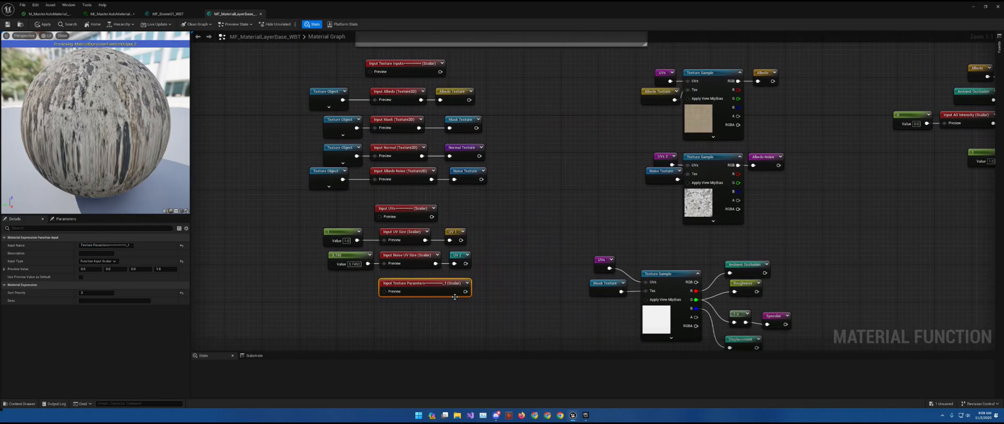
drag(127, 245, 139, 246)
key(BackSpace)
key(Return)
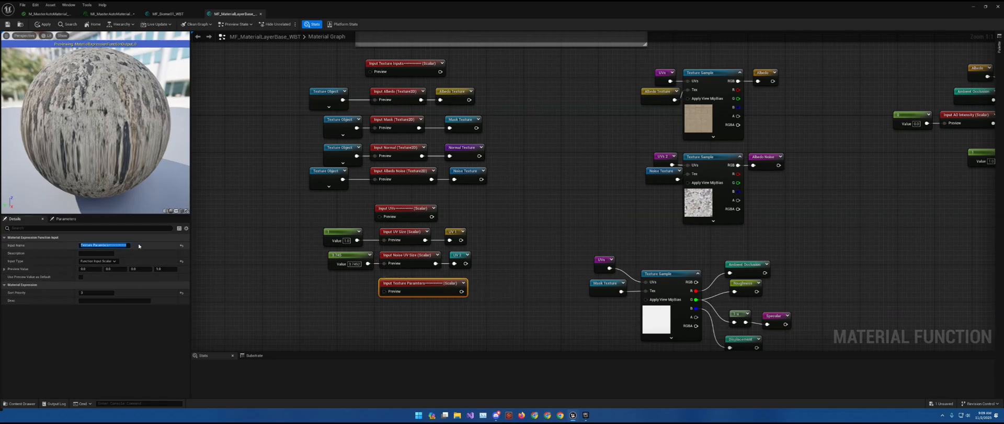
Set the Texture Parameters divider's Sort Priority to 6 and shift it left beneath the Noise UV Size row.
click(416, 267)
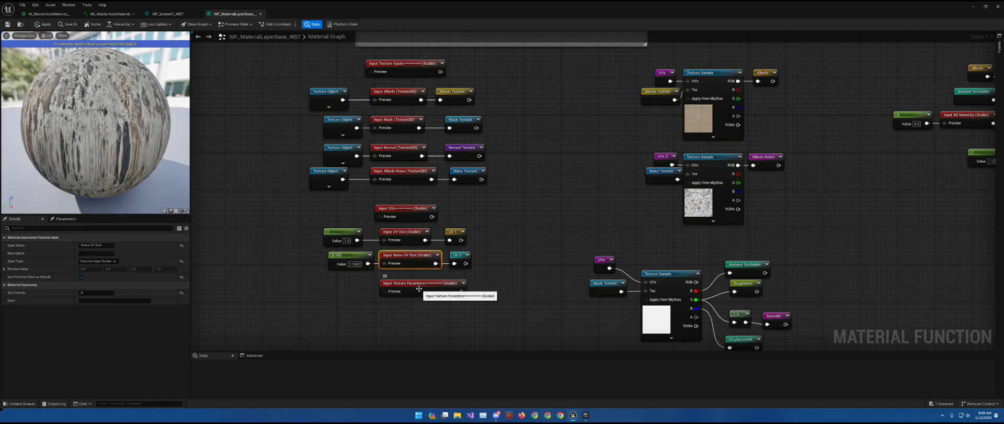
click(418, 288)
click(94, 293)
text(6)
key(Return)
drag(419, 283, 404, 283)
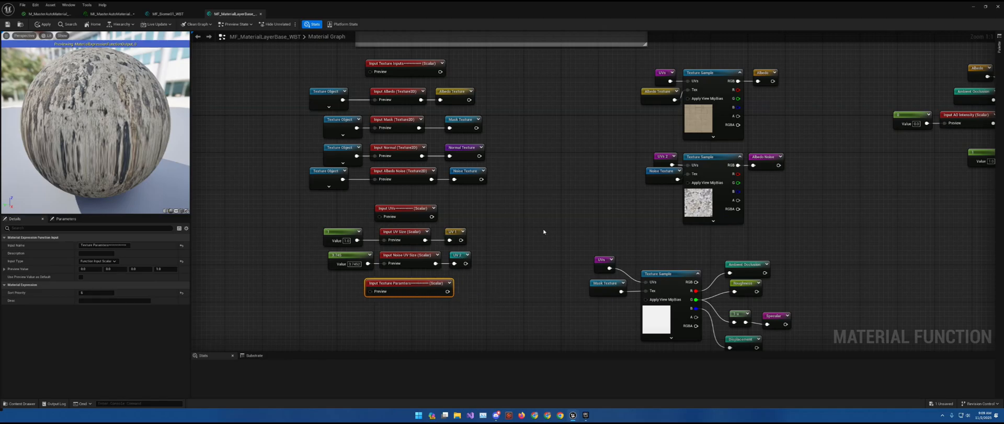
Examine the graph from the texture inputs to the material attributes for parameter inputs that belong under the Texture Parameters divider.
right_drag(532, 237, 445, 256)
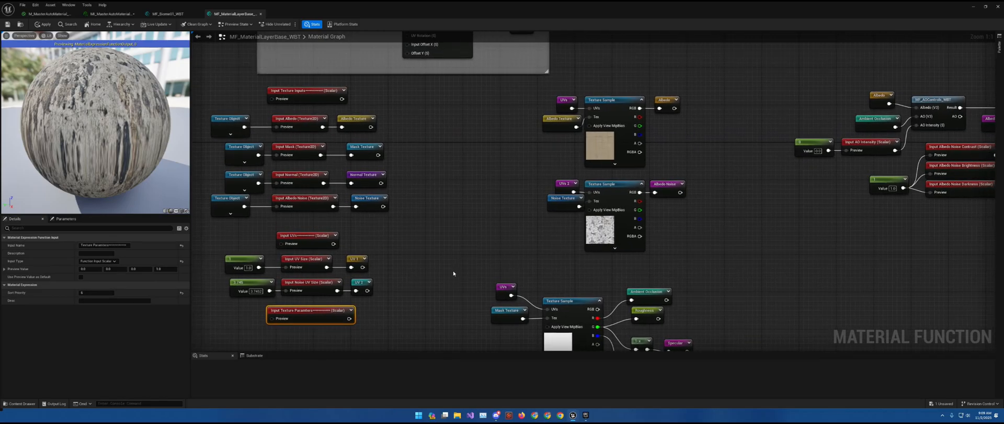
right_drag(461, 267, 372, 212)
right_drag(676, 181, 393, 241)
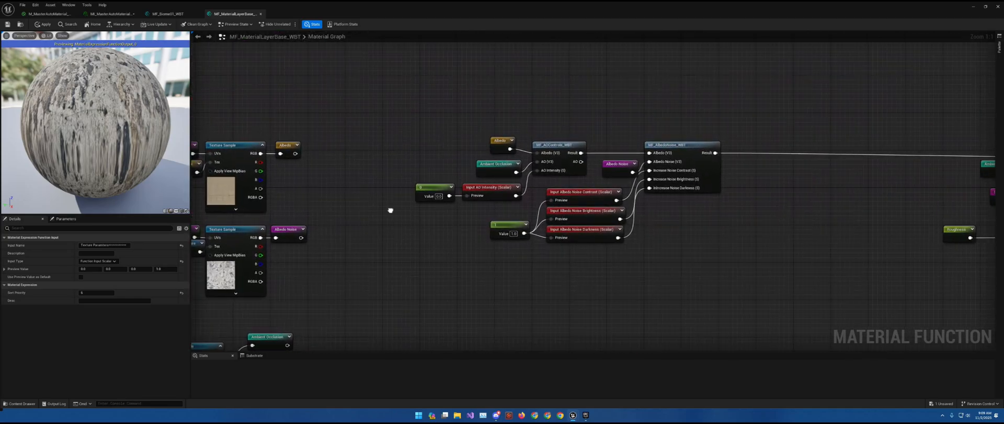
right_drag(371, 212, 827, 200)
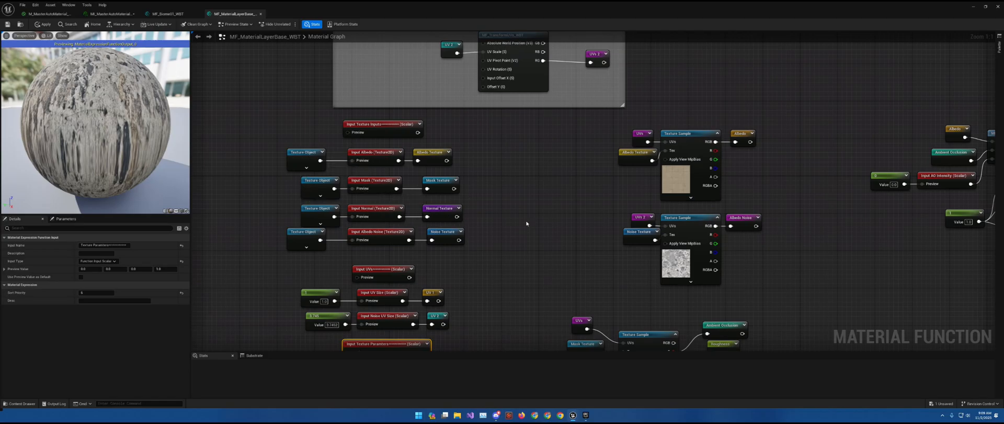
right_drag(527, 223, 309, 190)
right_drag(686, 200, 497, 208)
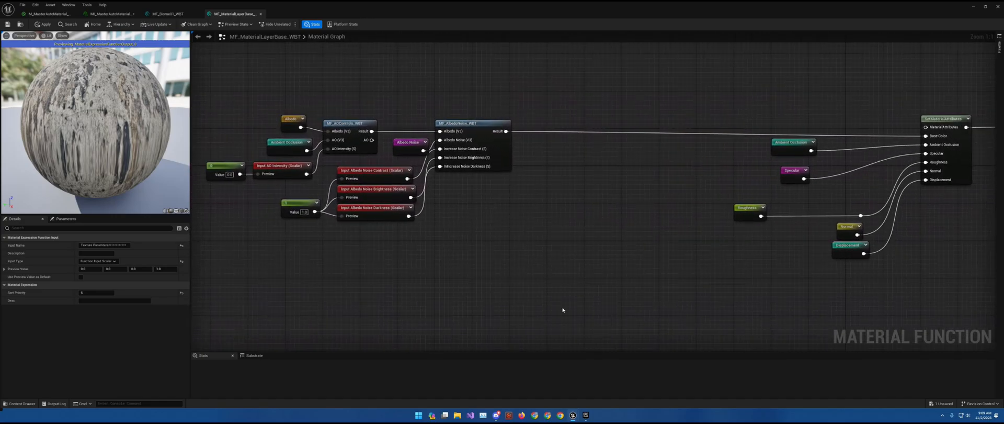
right_drag(509, 303, 797, 232)
right_drag(586, 245, 800, 204)
scroll(673, 213, down, 3)
right_drag(488, 228, 642, 181)
scroll(531, 175, up, 3)
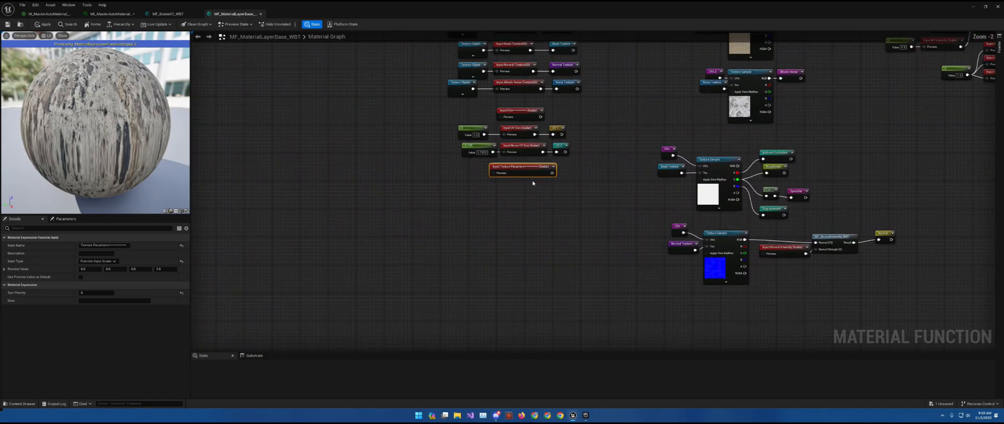
right_drag(563, 193, 332, 331)
right_drag(681, 249, 572, 251)
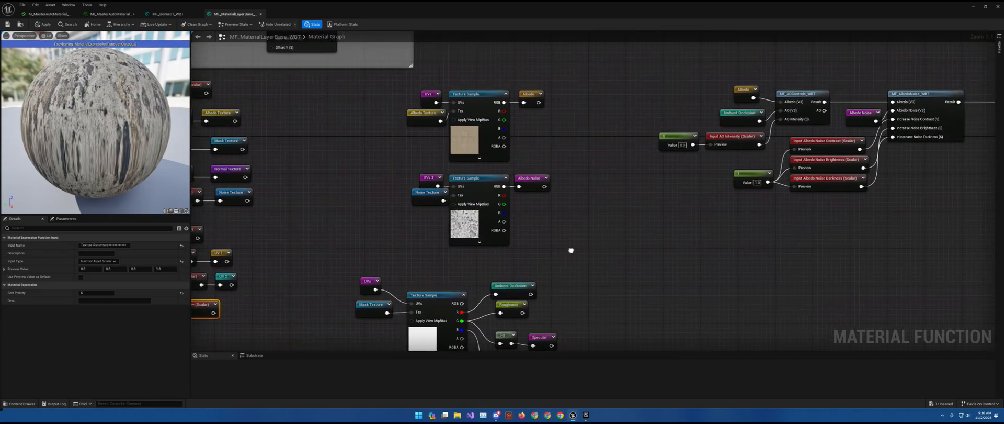
right_drag(668, 250, 593, 243)
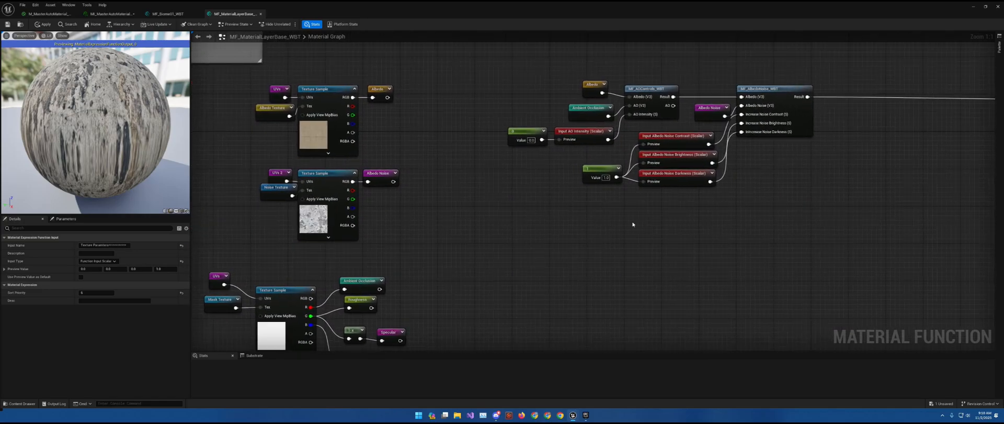
key(alt+Tab)
key(alt+Tab)
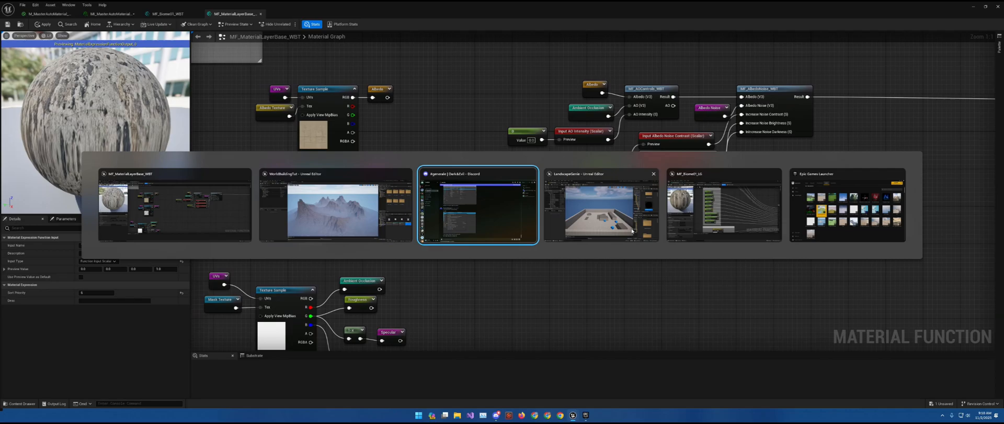
key(alt+Tab)
key(alt+Tab)
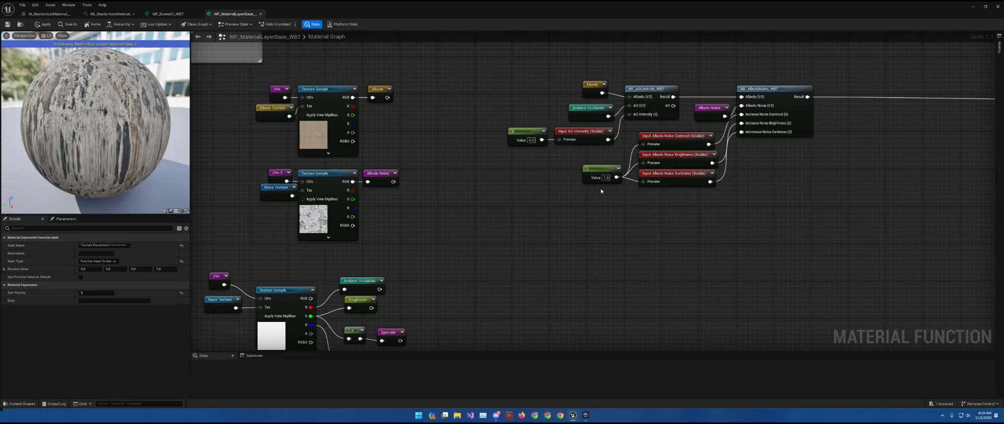
Move the three Albedo Noise inputs and their shared constant down and left, clear of the MF_AlbedoNoise_WBT node.
right_drag(679, 200, 614, 206)
drag(613, 202, 597, 141)
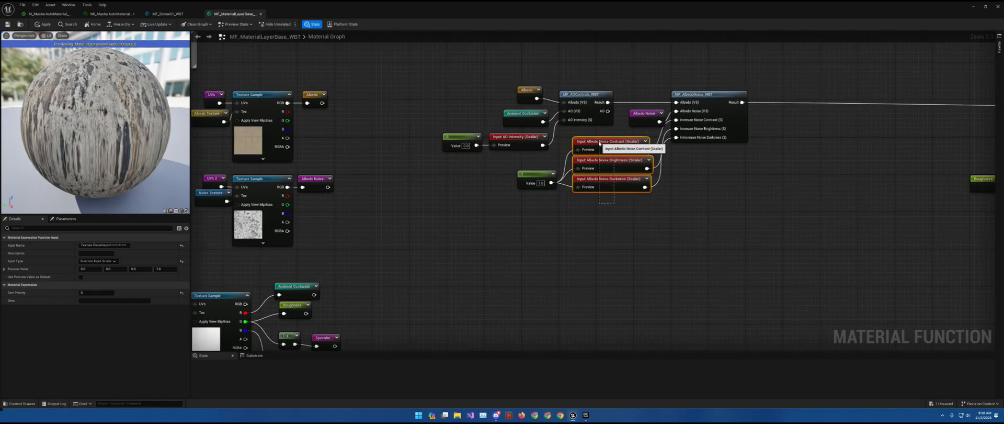
drag(550, 151, 621, 206)
drag(617, 151, 556, 203)
right_drag(633, 196, 529, 198)
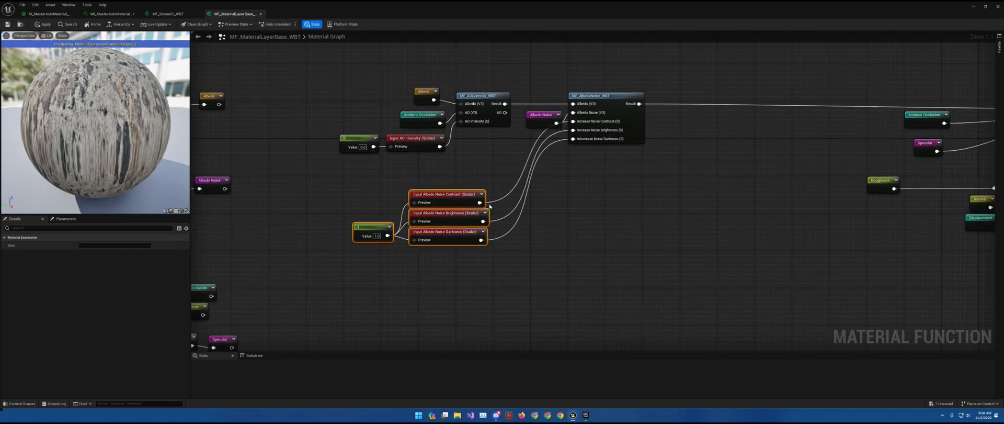
drag(480, 202, 559, 199)
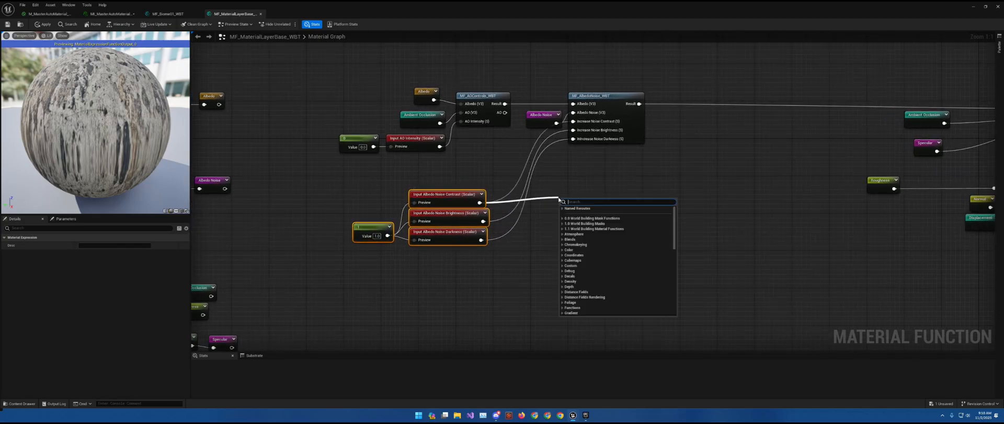
text(input)
key(Return)
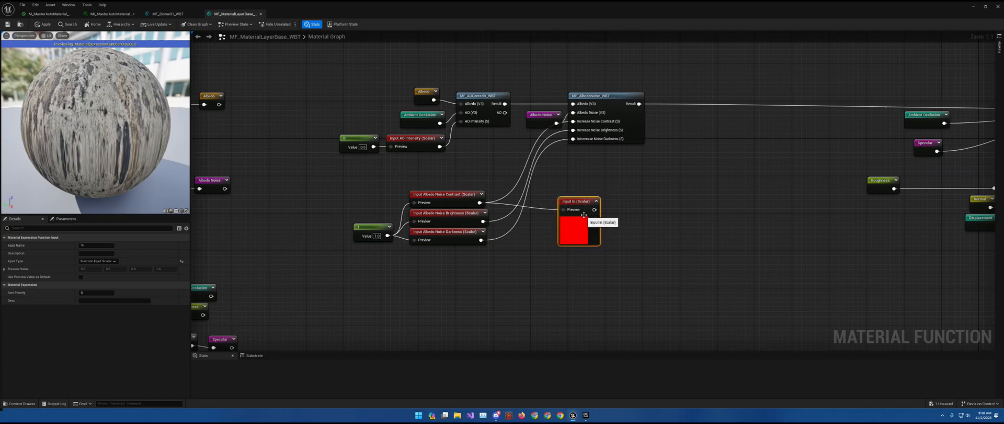
key(Delete)
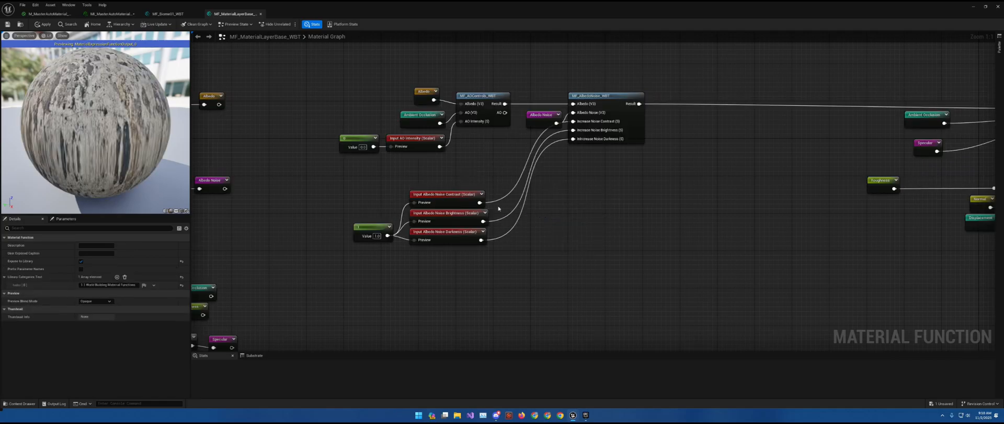
Create a named reroute called Albedo Noise Contrast from the Albedo Noise Contrast input and place it beside that input.
drag(480, 202, 569, 202)
text(rerout)
key(Up)
key(Return)
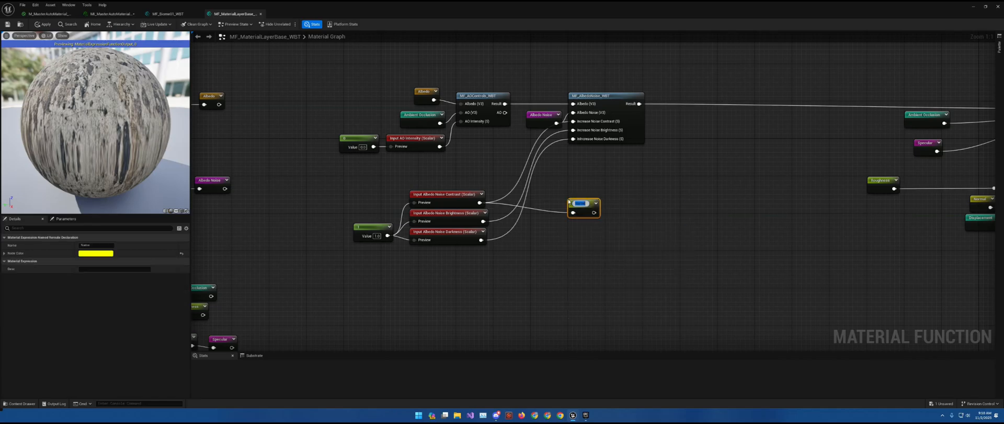
text(Albedo Noise ()
text(ontrast)
key(Return)
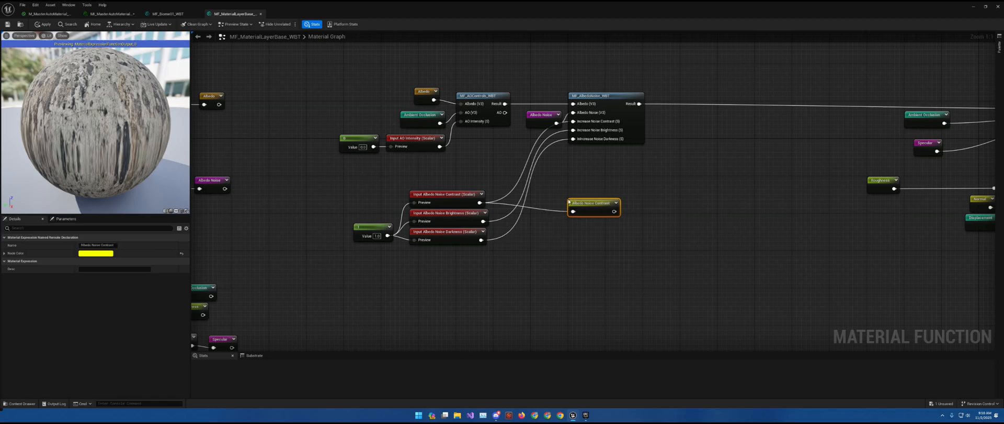
drag(593, 201, 568, 191)
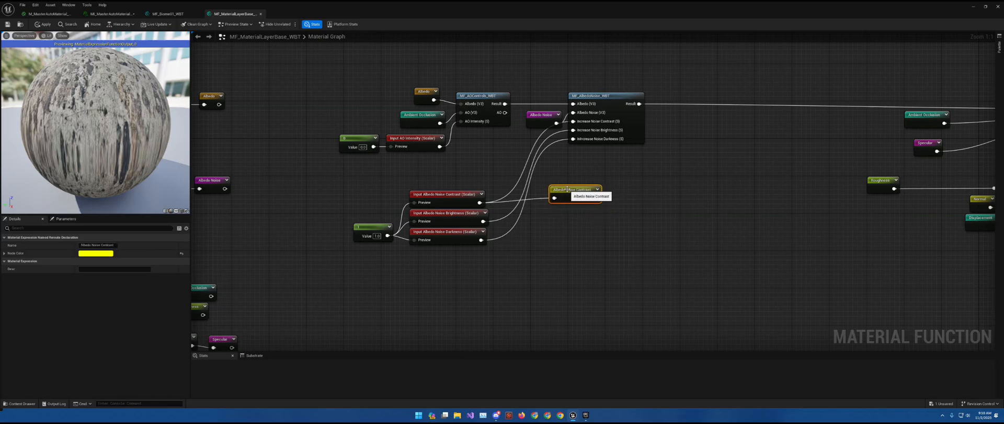
Duplicate the contrast reroute twice and connect the Albedo Noise Brightness and Albedo Noise Darkness inputs to the copies.
key(ctrl+d)
key(ctrl+d)
drag(482, 218, 564, 221)
drag(480, 240, 563, 245)
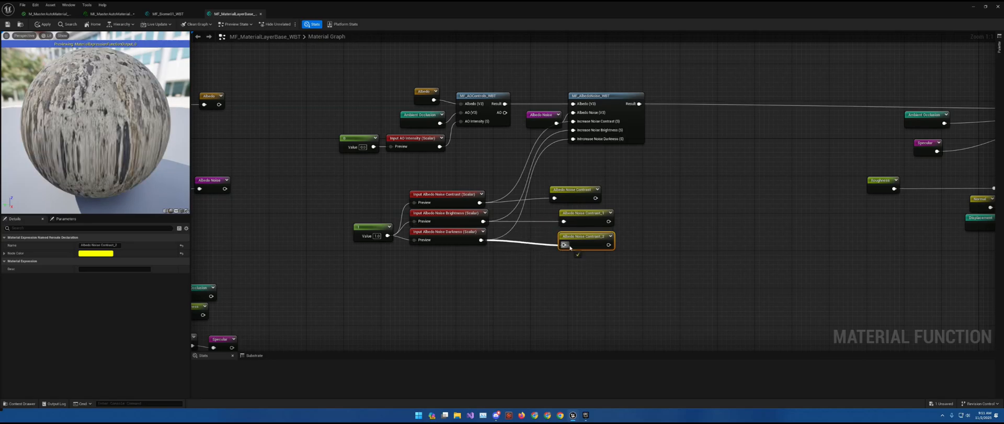
Rename the two duplicated reroutes Albedo Noise Brightness and Albedo Noise Darkness to match their connected inputs.
click(597, 222)
double_click(108, 245)
text(Brightness)
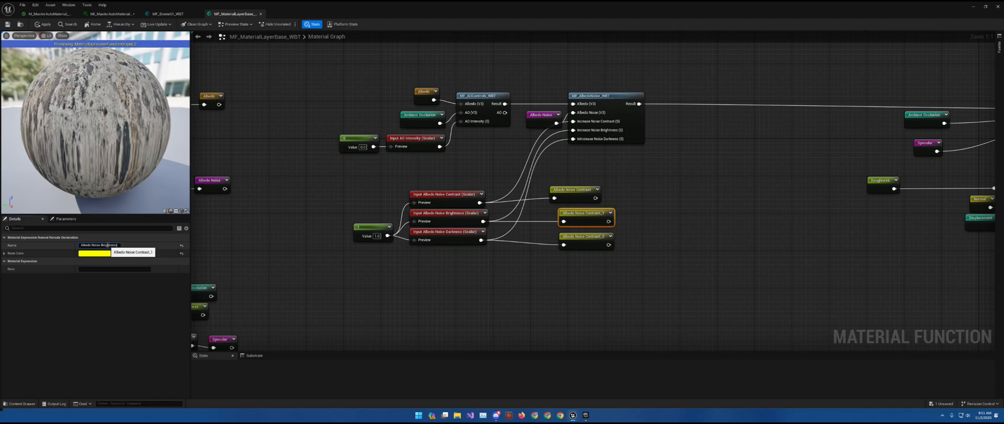
key(Return)
click(592, 244)
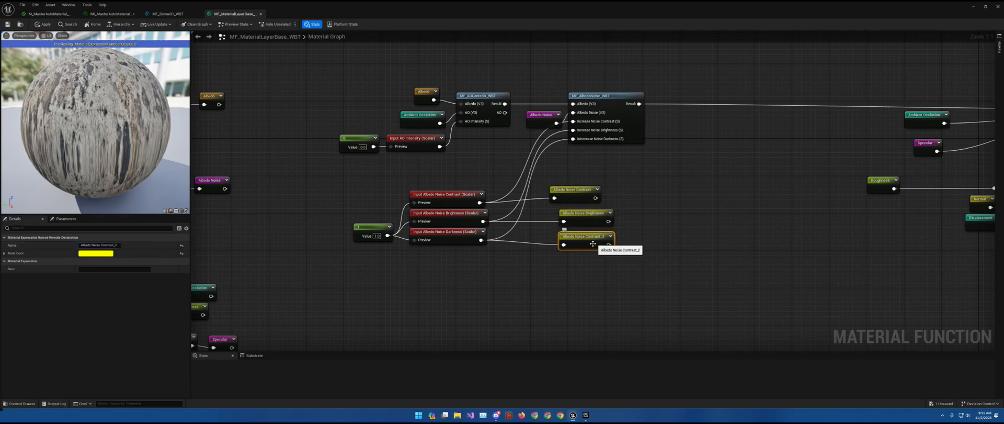
double_click(108, 245)
text(Darkness)
key(Return)
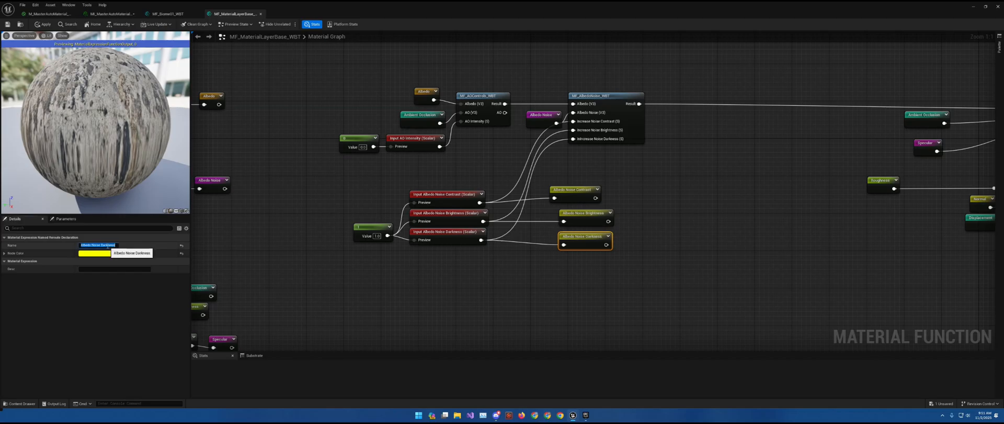
Feed the Increase Noise Contrast pin of MF_AlbedoNoise_WBT from the Albedo Noise Contrast named reroute.
drag(574, 121, 552, 141)
text(Alb)
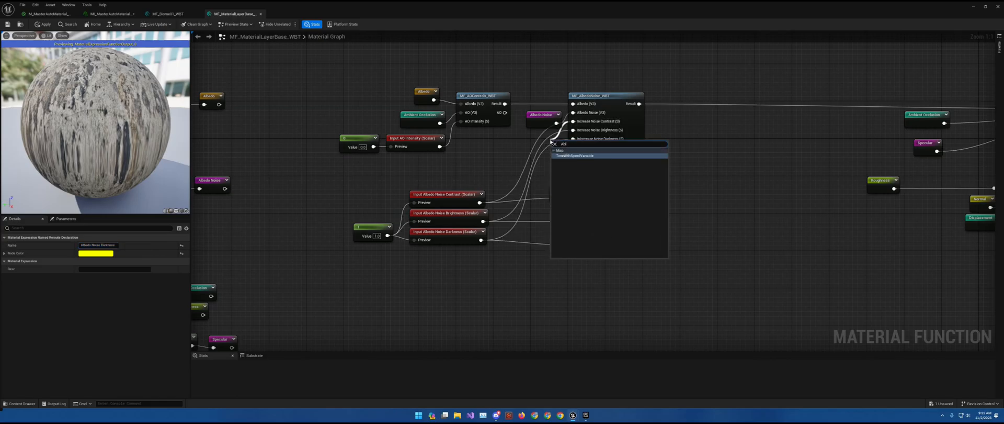
key(Down)
key(Down)
key(Down)
key(Return)
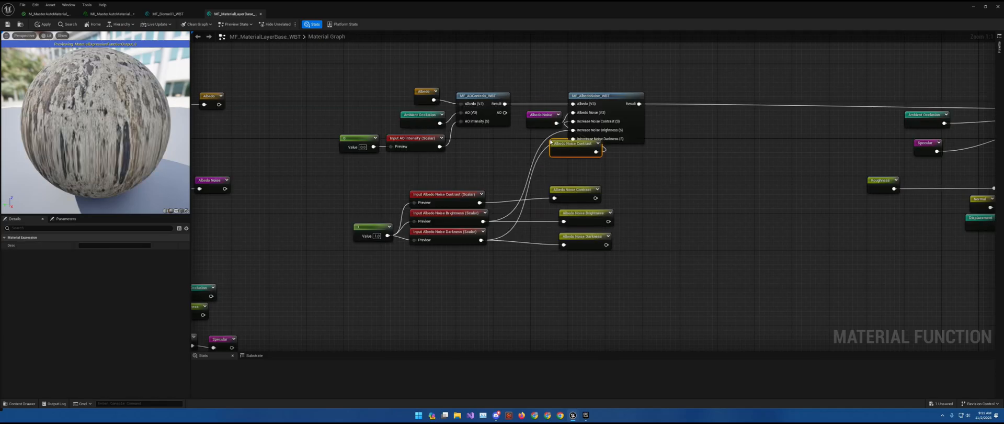
Feed the Increase Noise Brightness pin from the Albedo Noise Brightness reroute, stacking the contrast and brightness reroutes left of MF_AlbedoNoise_WBT.
drag(576, 148, 549, 160)
text(a)
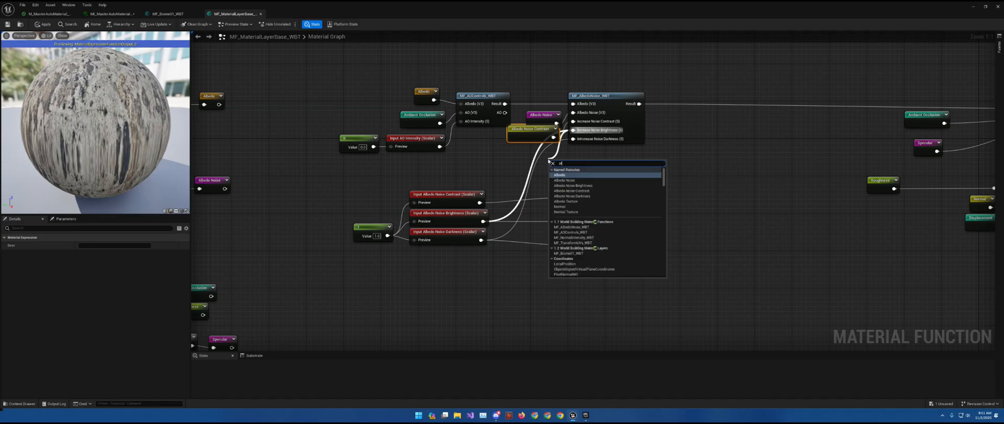
text(lbe)
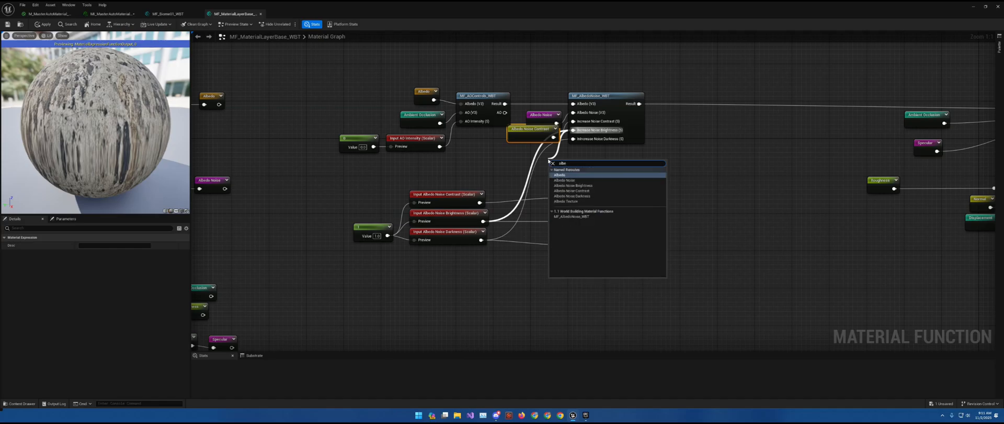
click(581, 185)
drag(561, 168, 524, 154)
Feed the Increase Noise Darkness pin from the Albedo Noise Darkness reroute, placing that reroute beneath the Brightness one.
drag(573, 129, 555, 174)
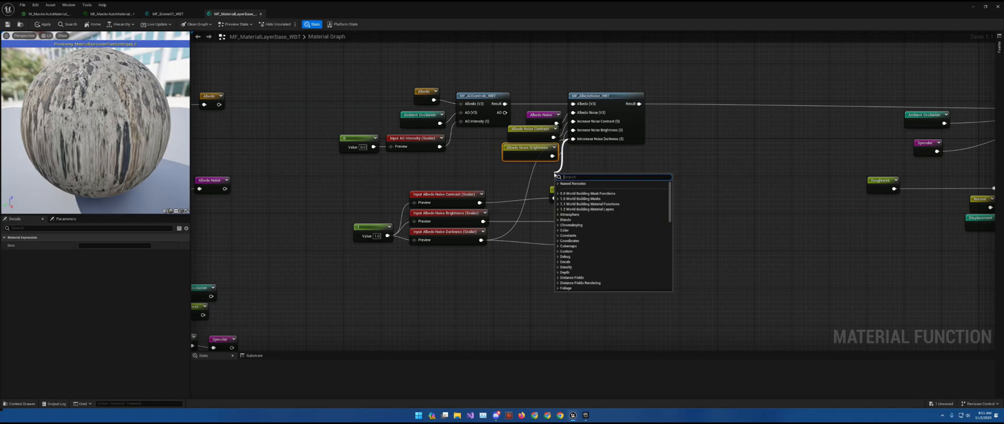
text(Albe)
key(Down)
key(Down)
key(Down)
key(Down)
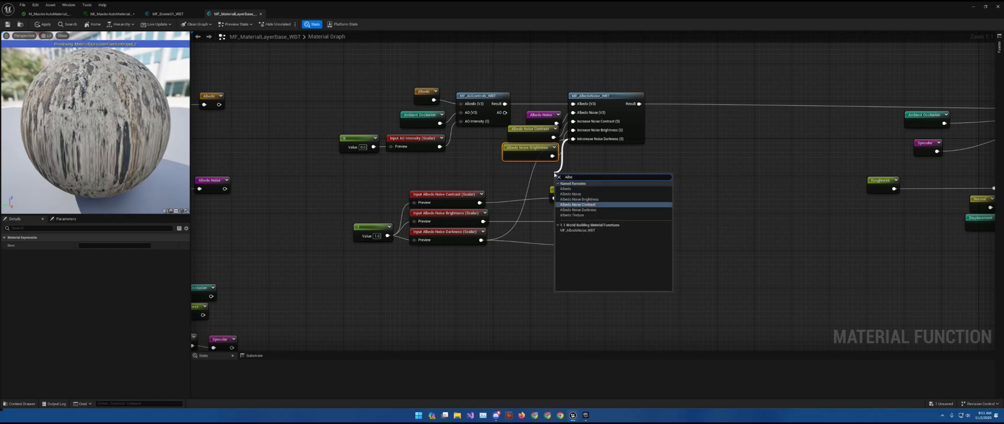
key(Return)
drag(582, 179, 538, 171)
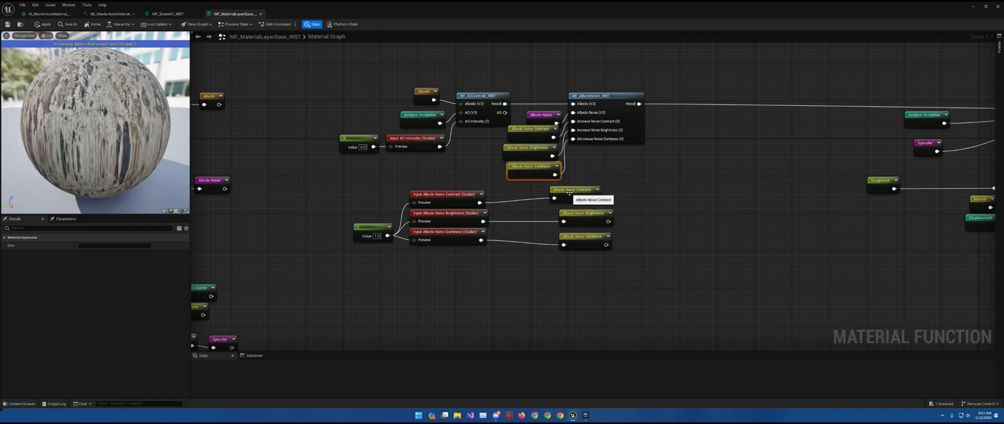
Line up the Albedo Noise Contrast, Brightness and Darkness reroute declarations directly beside their matching inputs.
drag(593, 188, 551, 193)
drag(580, 218, 527, 219)
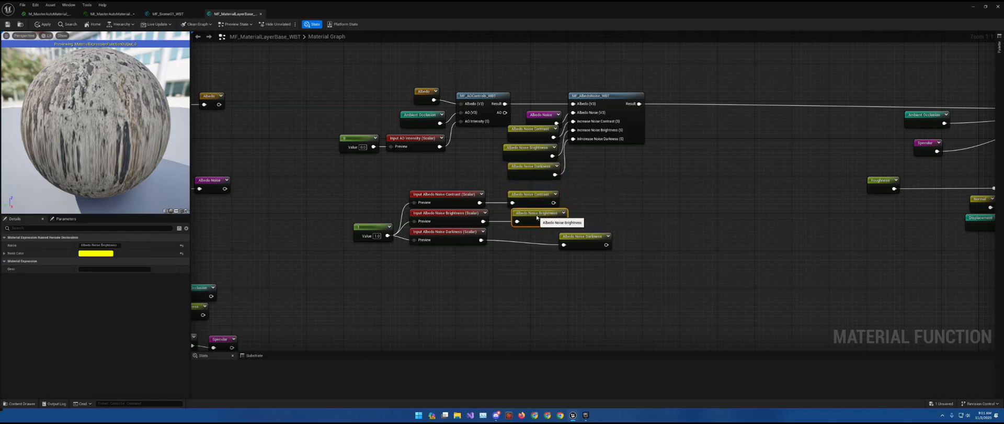
drag(583, 243, 532, 238)
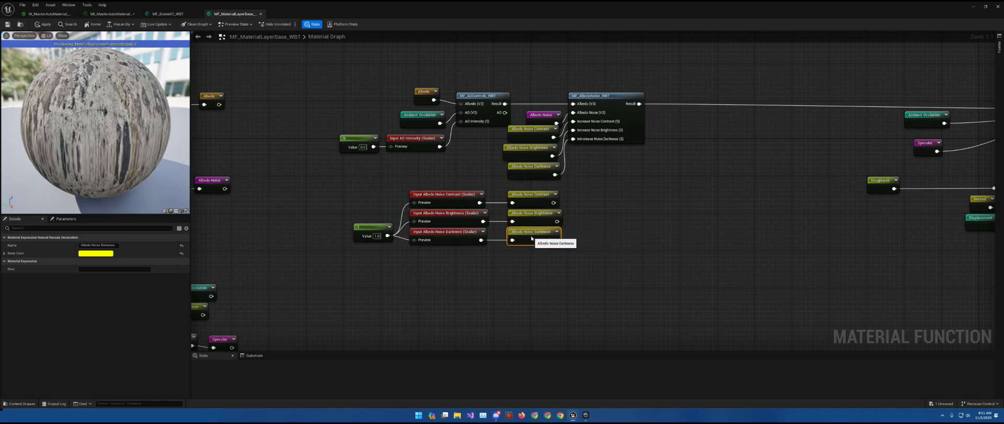
Move the three Albedo Noise inputs with their shared constant and reroutes below the Texture Parameters divider.
drag(341, 201, 556, 260)
scroll(556, 260, down, 3)
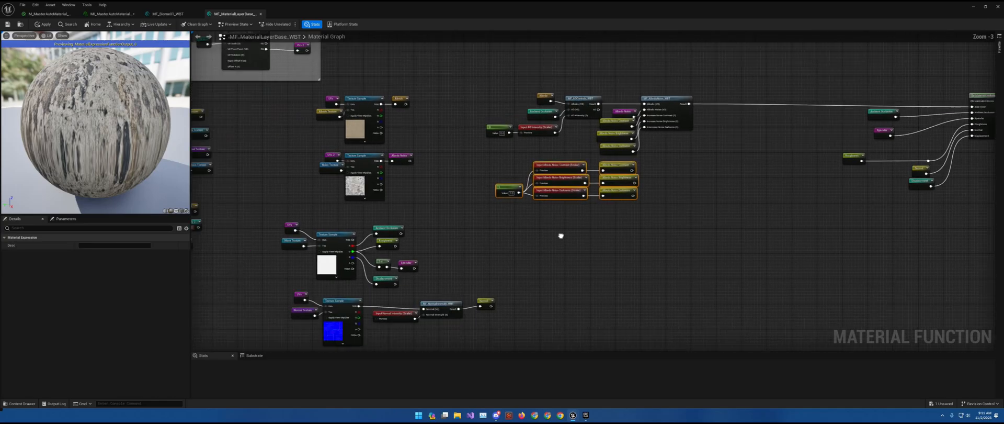
right_drag(522, 256, 816, 156)
drag(808, 86, 412, 200)
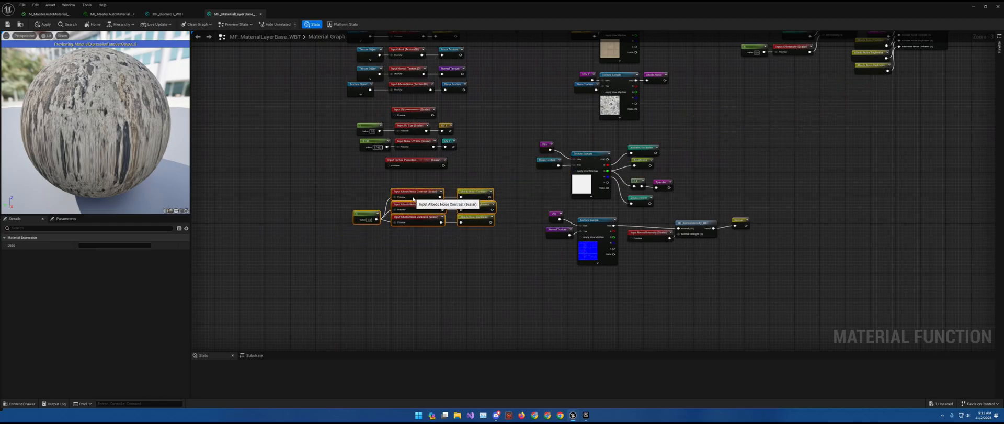
scroll(411, 195, up, 3)
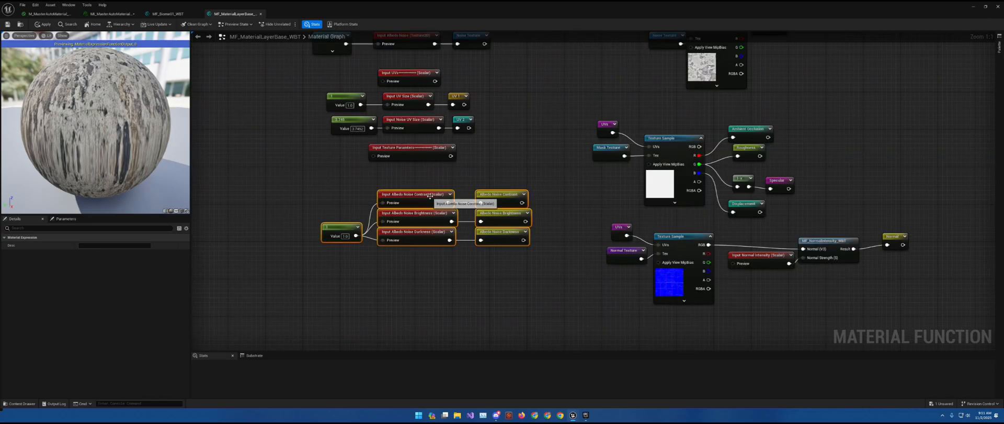
Set ascending sort priorities on the Albedo Noise Contrast, Brightness and Darkness inputs so they follow the Texture Parameters divider.
click(420, 153)
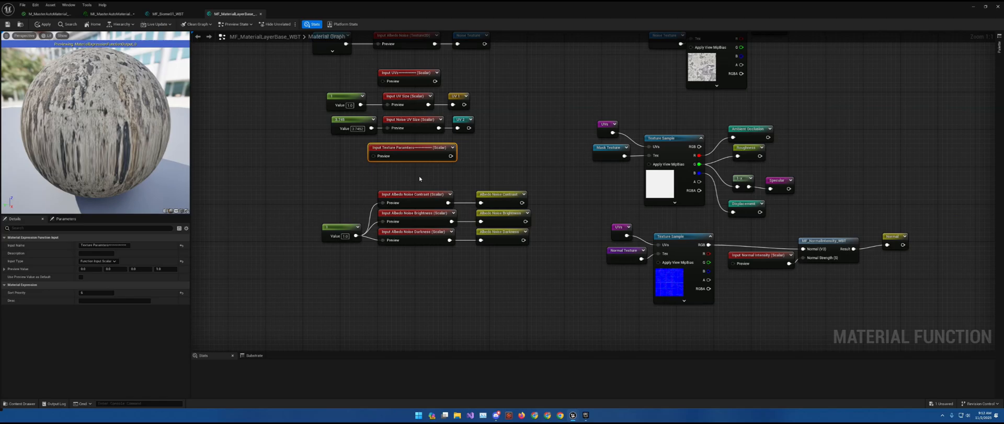
click(414, 195)
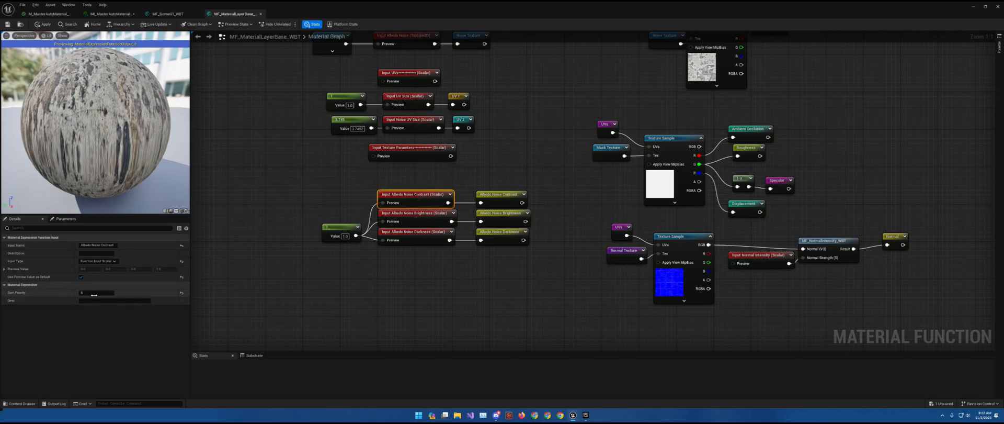
key(Return)
click(417, 220)
click(94, 293)
text(1)
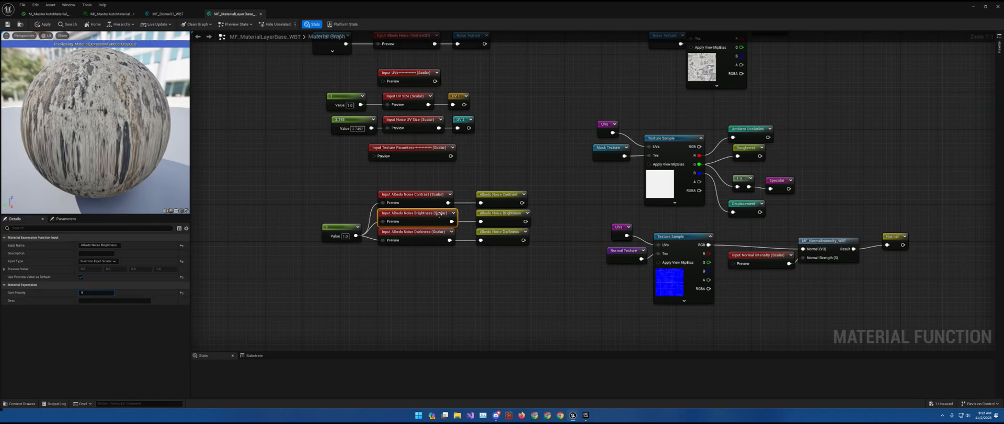
click(425, 238)
click(103, 292)
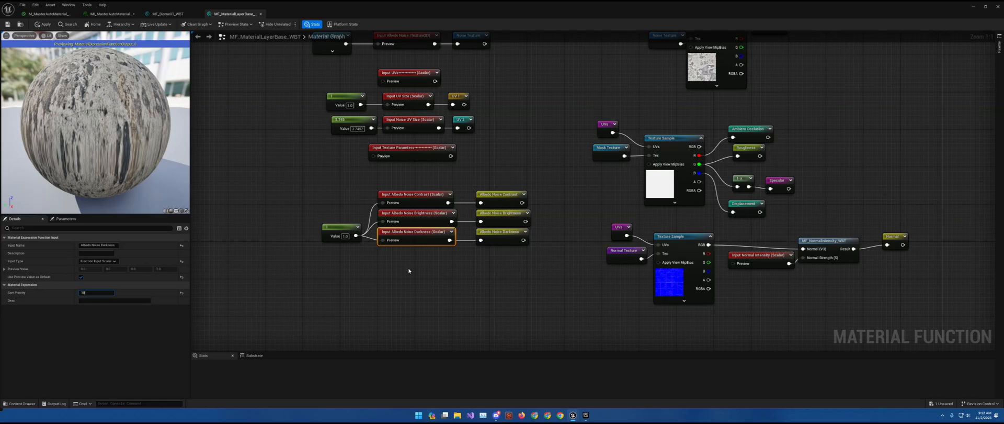
click(374, 276)
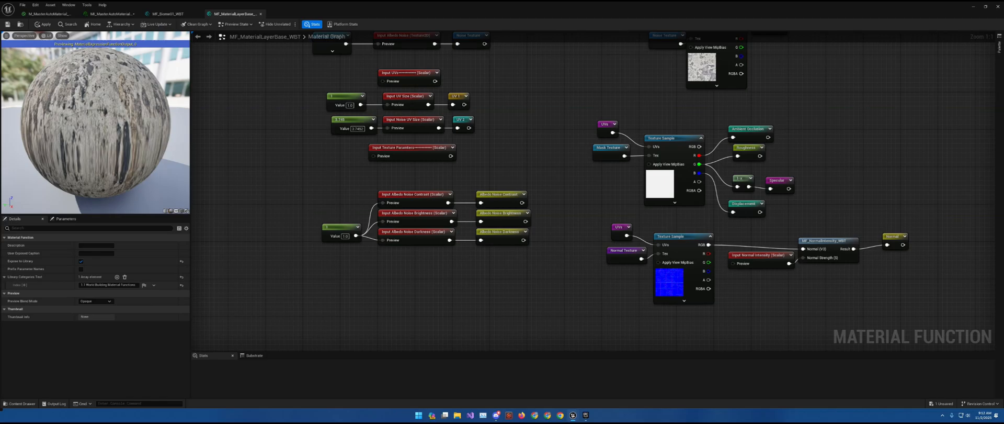
Move the Texture Parameters divider closer to the albedo noise inputs and replace the word Texture in its name with Albedo.
right_drag(579, 232, 635, 256)
drag(473, 182, 483, 201)
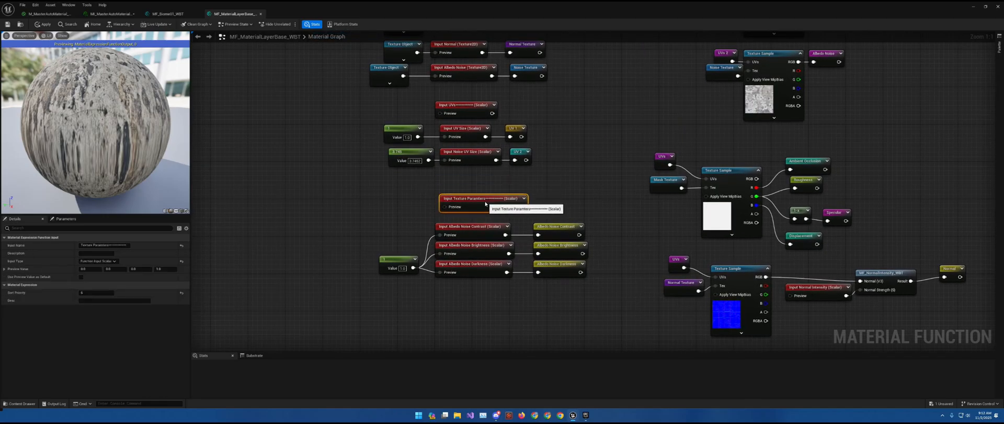
double_click(86, 245)
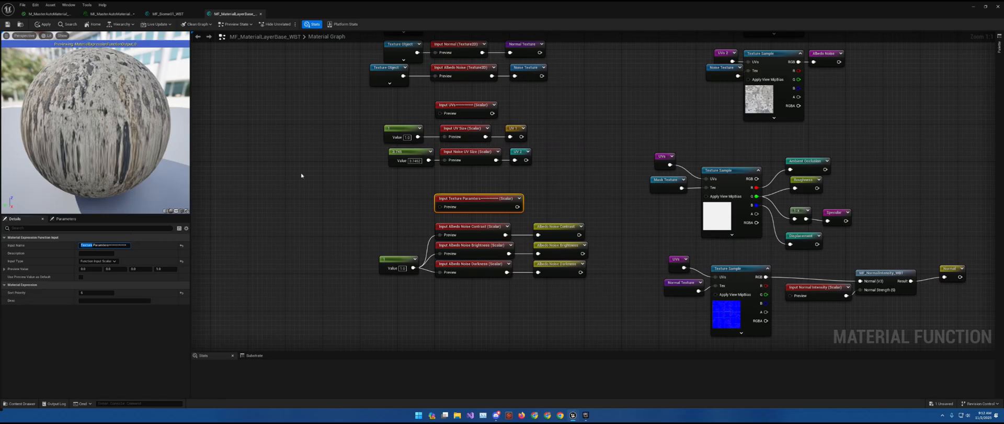
text(A)
key(Return)
Duplicate the Albedo Parameters divider below the noise inputs, rename the copy Other Parameters and raise its sort priority.
right_drag(530, 292, 540, 195)
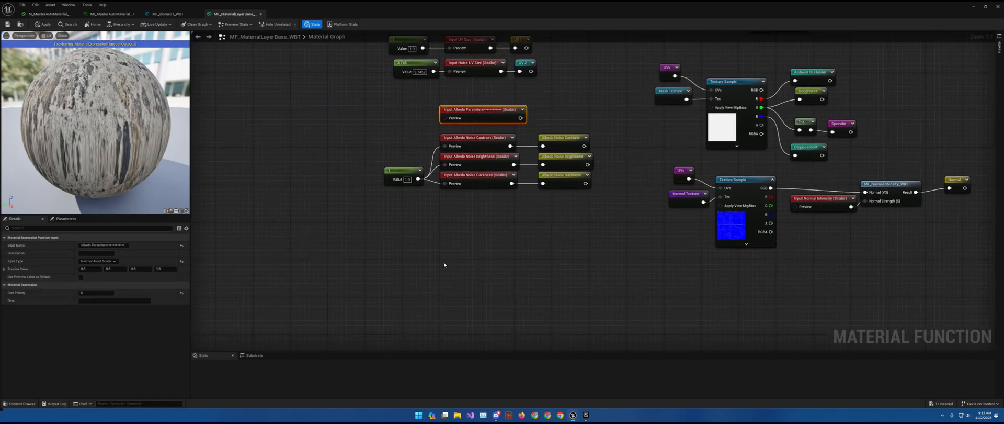
key(ctrl+d)
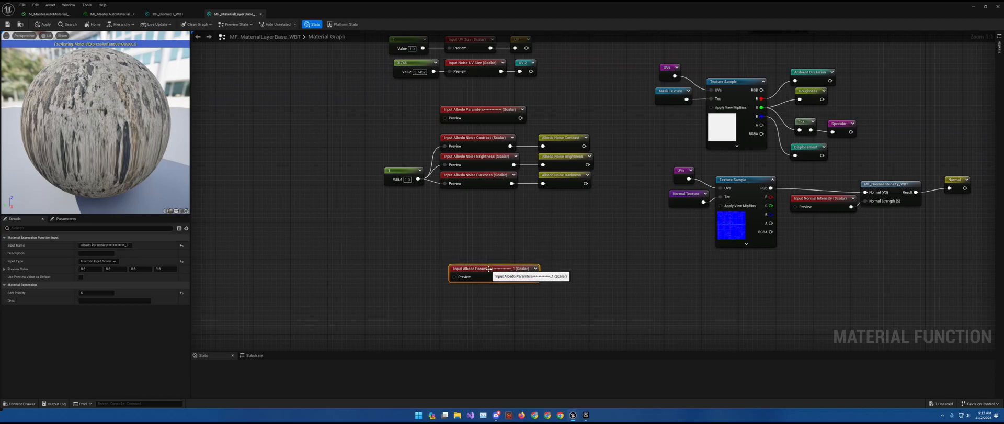
double_click(86, 244)
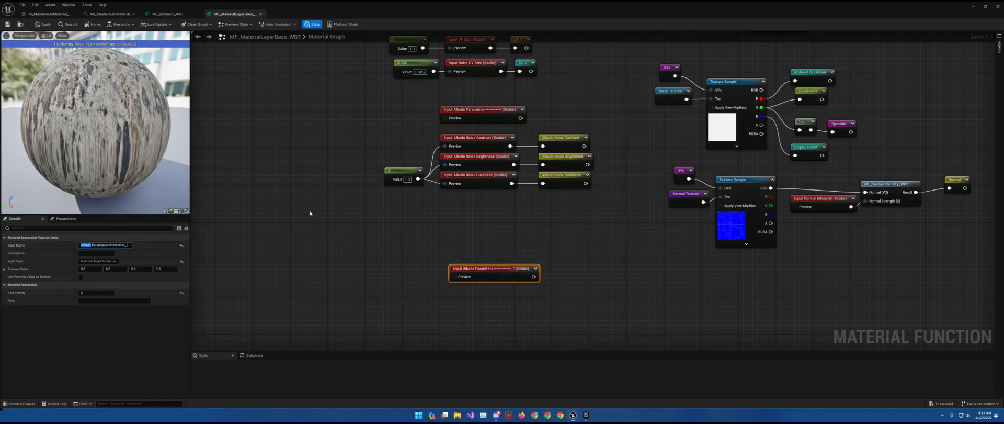
text(Other)
key(Return)
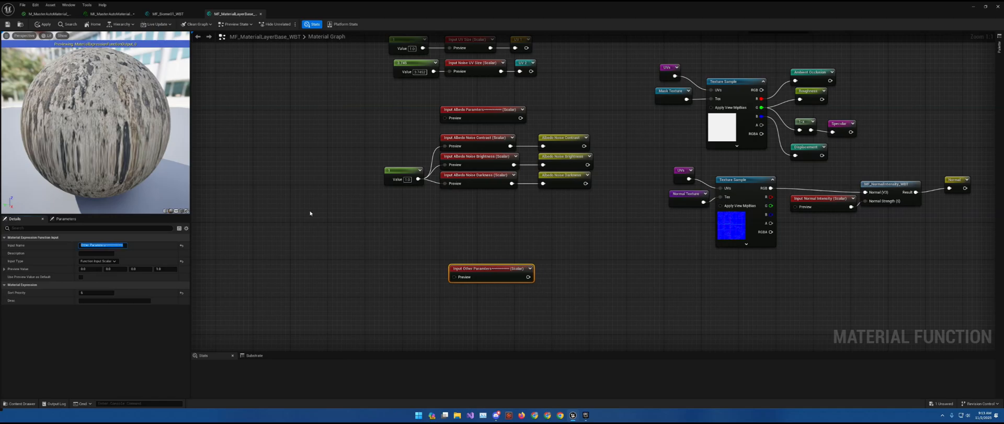
click(92, 293)
drag(487, 268, 478, 286)
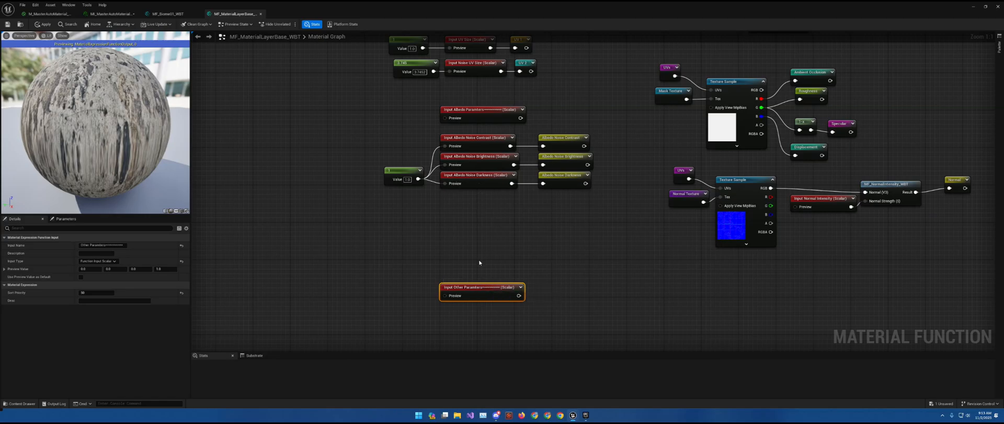
Add a reroute point on the mask texture's Roughness wire and move the Roughness and Specular reroutes farther from the Texture Sample.
right_drag(500, 227, 462, 191)
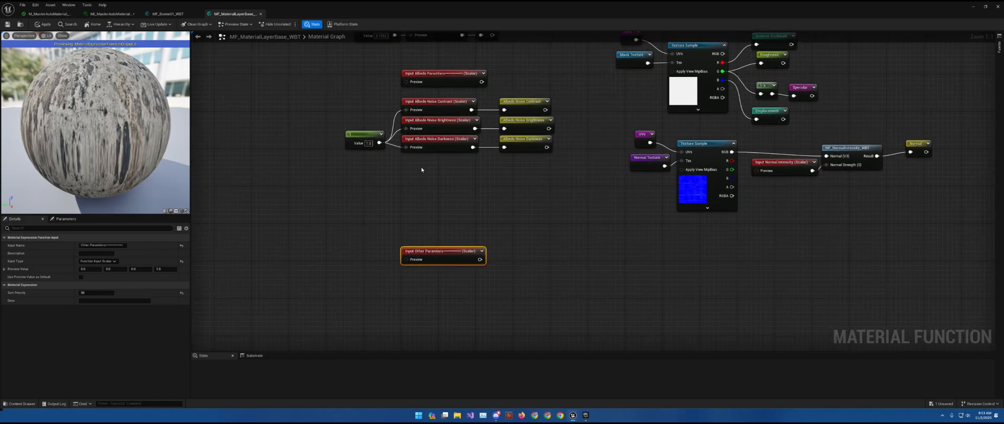
right_drag(449, 176, 414, 171)
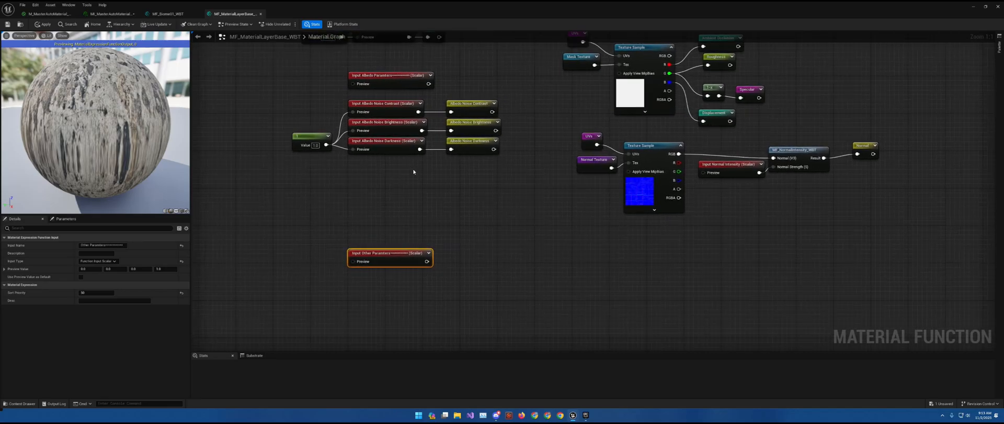
right_drag(553, 225, 542, 210)
right_drag(456, 180, 562, 421)
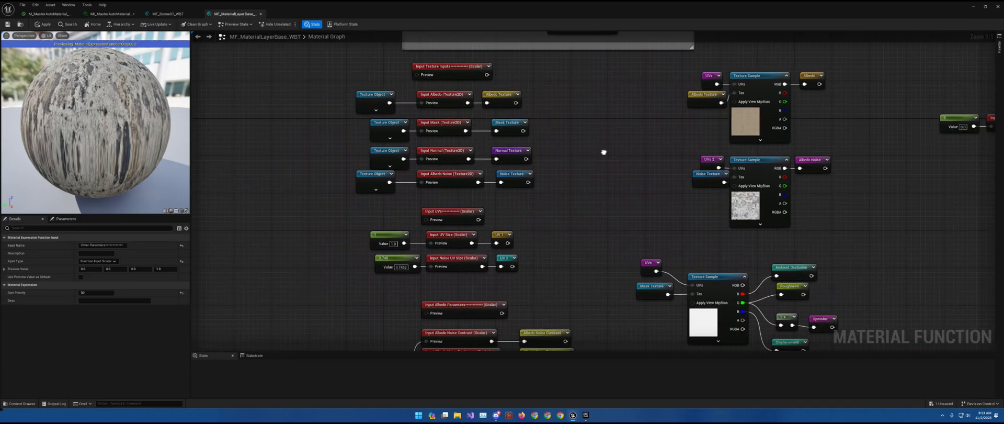
right_drag(603, 152, 420, 86)
right_drag(659, 249, 525, 194)
drag(524, 195, 626, 185)
double_click(507, 204)
drag(513, 208, 501, 197)
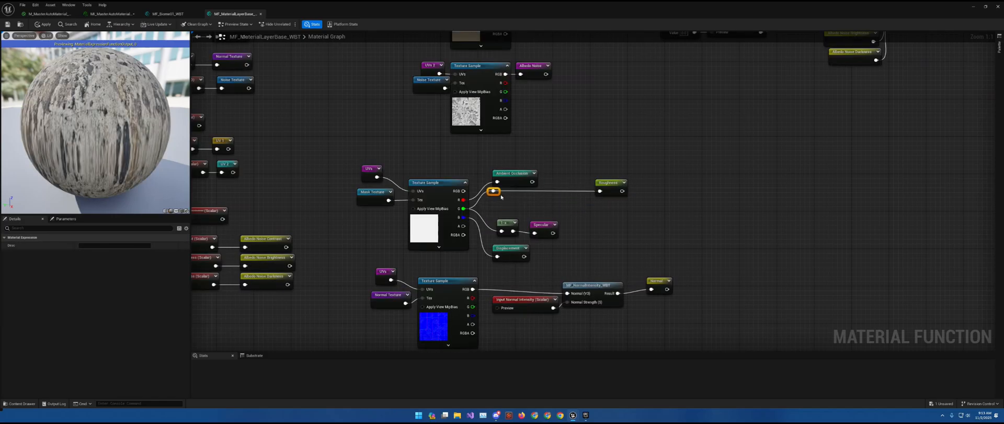
drag(613, 185, 637, 185)
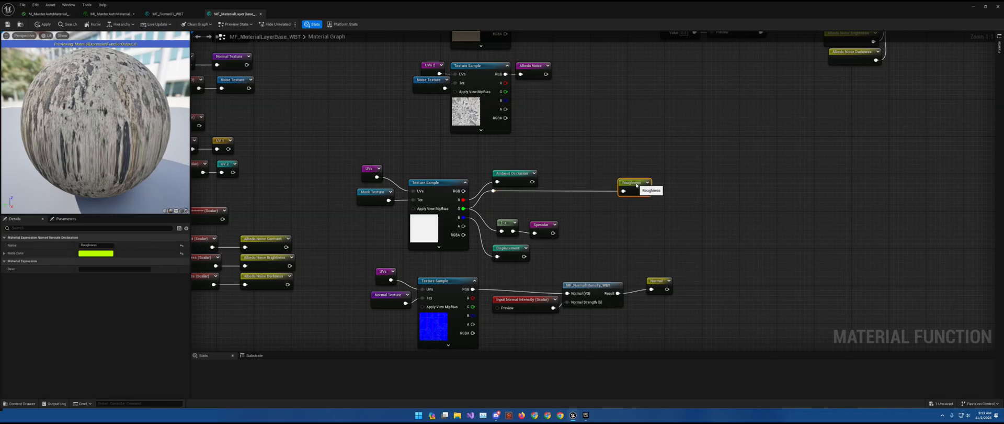
drag(538, 226, 636, 224)
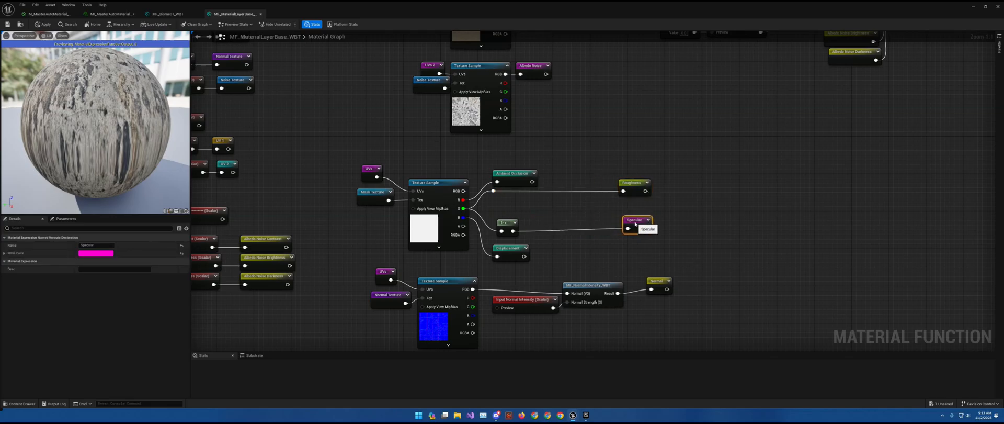
Insert a Multiply node before the Roughness reroute and a duplicate between the one-minus node and the Specular reroute.
key(m)
click(561, 196)
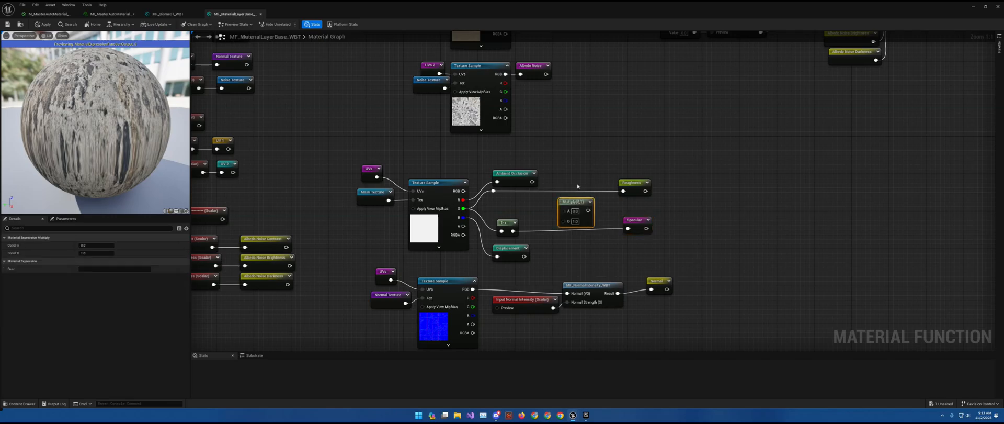
drag(568, 203, 568, 183)
drag(494, 193, 623, 191)
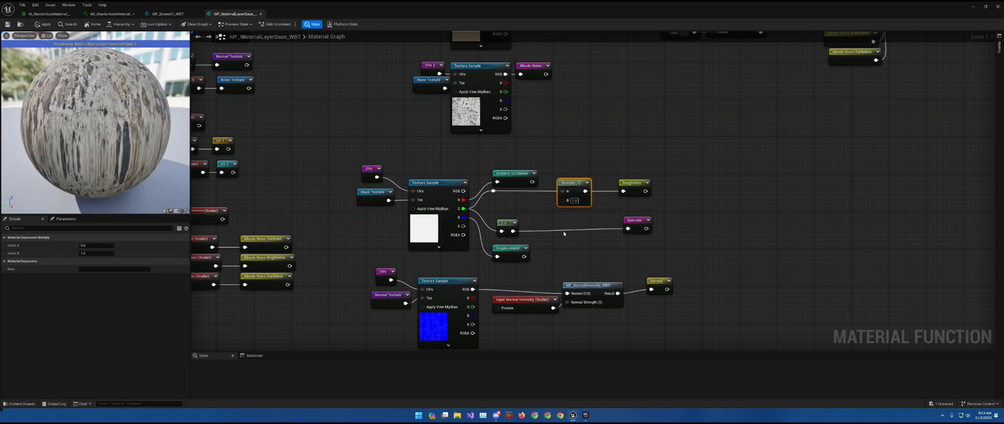
key(ctrl+d)
drag(513, 230, 572, 226)
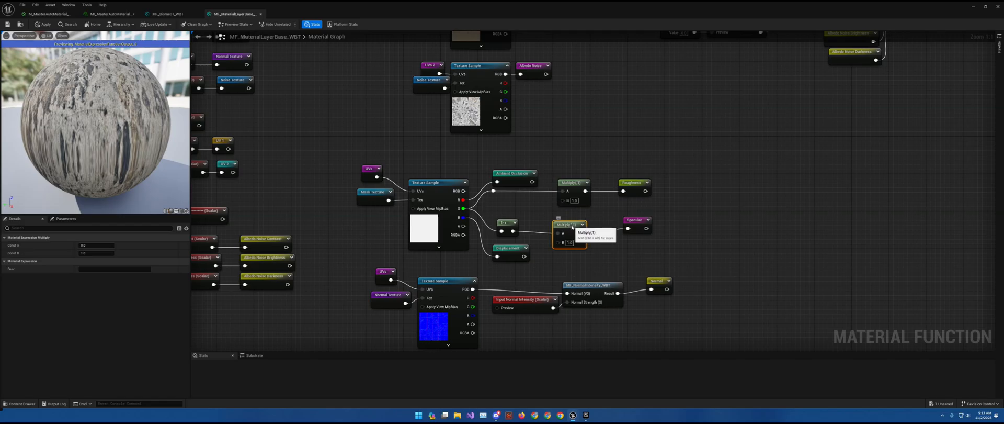
Add a scalar function input named Roughness below the Other Parameters divider.
right_drag(360, 270, 655, 148)
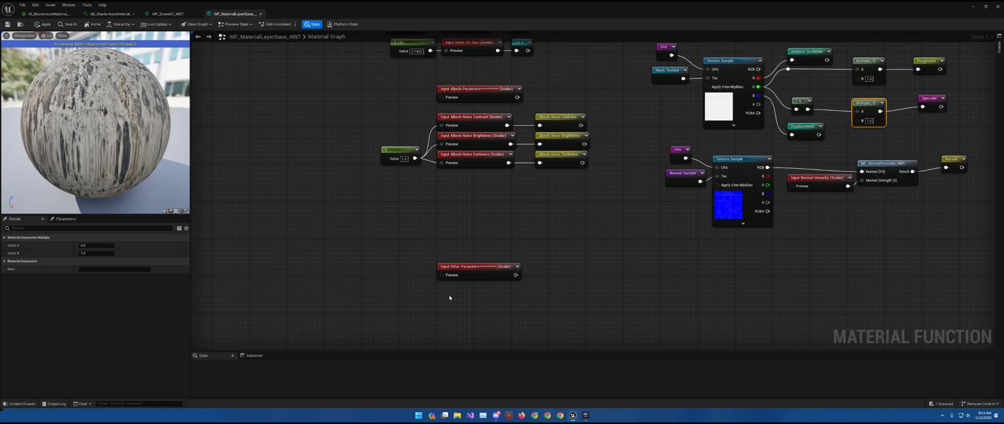
right_click(449, 297)
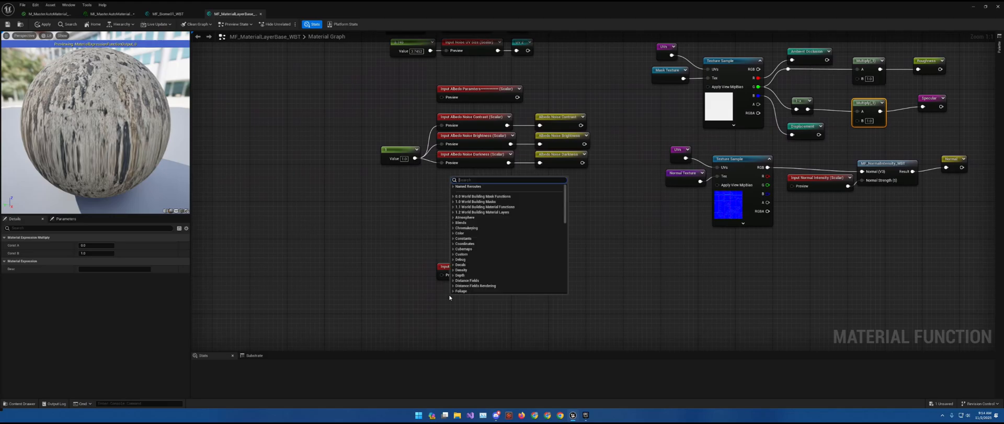
text(Input)
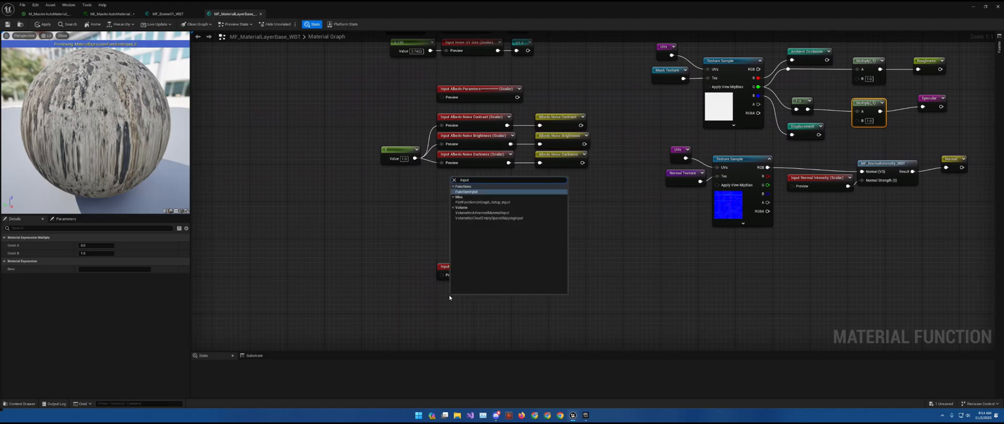
key(Return)
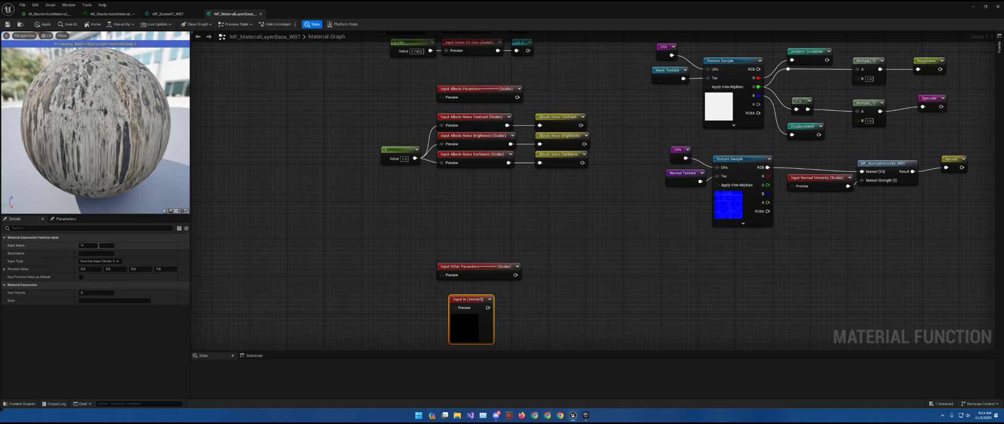
click(113, 261)
click(96, 267)
click(97, 245)
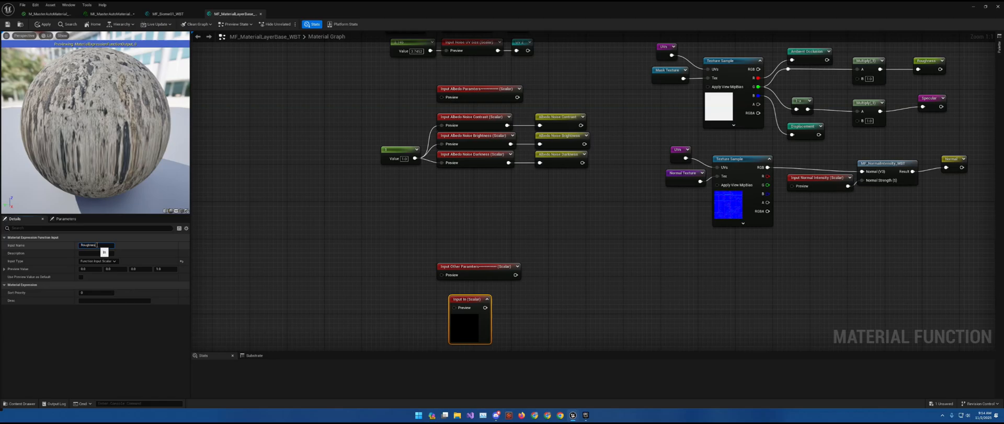
key(Return)
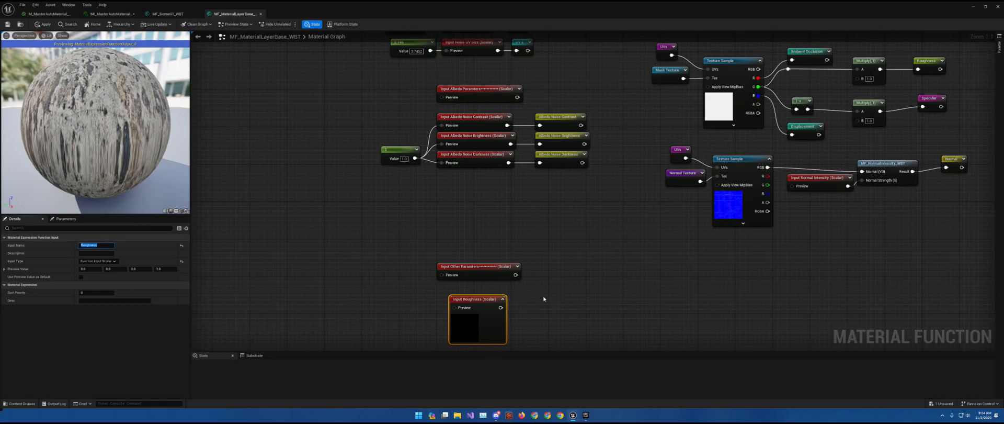
Collapse the Roughness input's preview and place the node directly below the Other Parameters divider.
click(503, 298)
drag(489, 300, 480, 286)
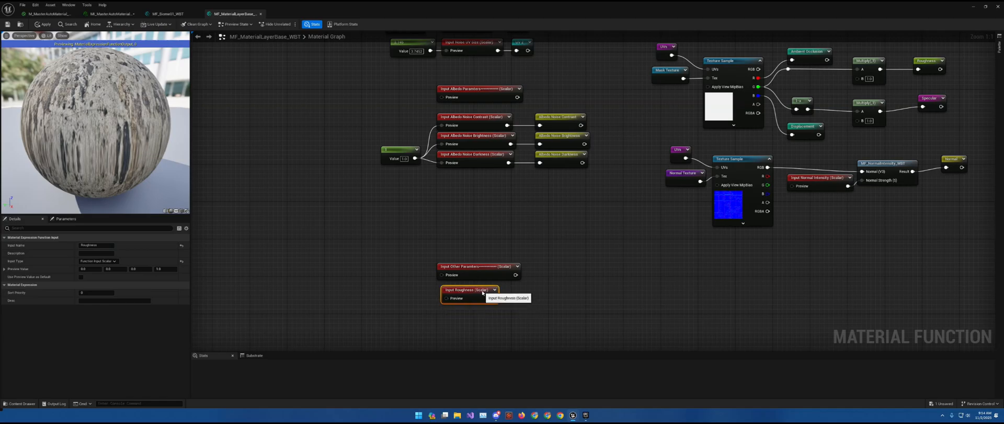
click(405, 297)
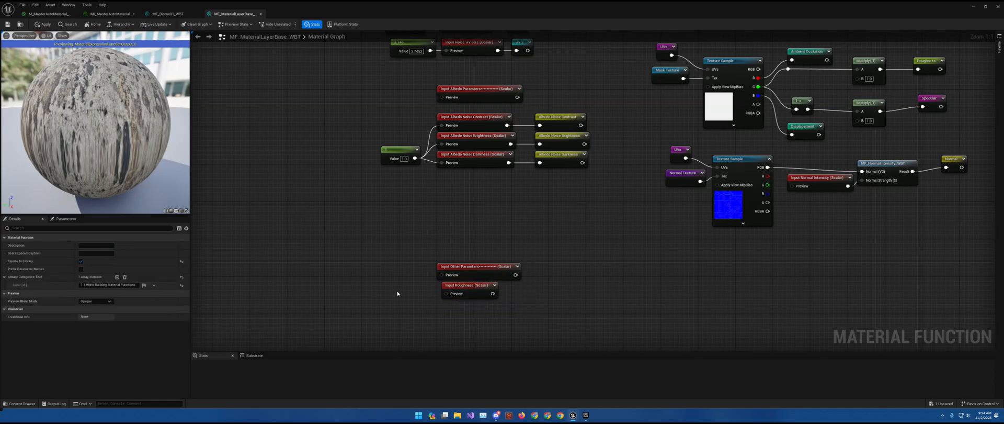
Feed the Roughness input's Preview from a Constant of 2 and enable Use Preview Value as Default on the input.
click(398, 293)
drag(432, 303, 406, 285)
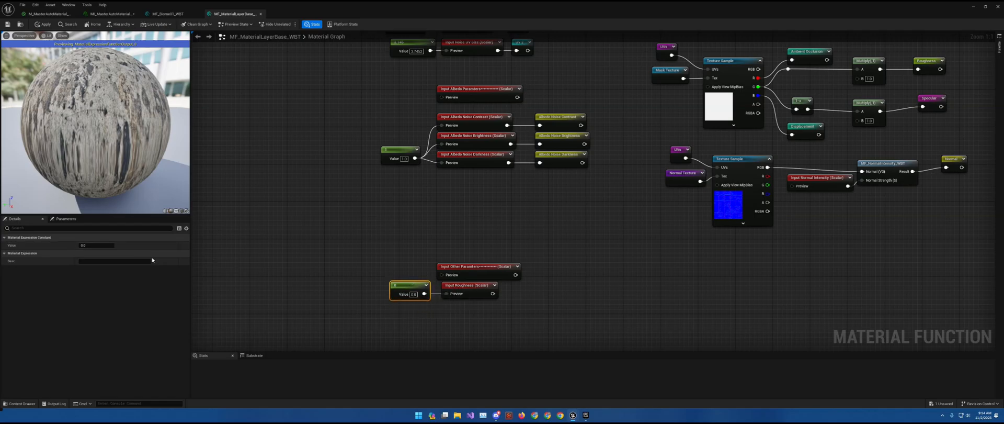
click(98, 245)
text(2)
click(463, 292)
click(81, 277)
Duplicate the Roughness input directly below the original and rename the copy Specular.
key(ctrl+d)
drag(475, 309, 470, 304)
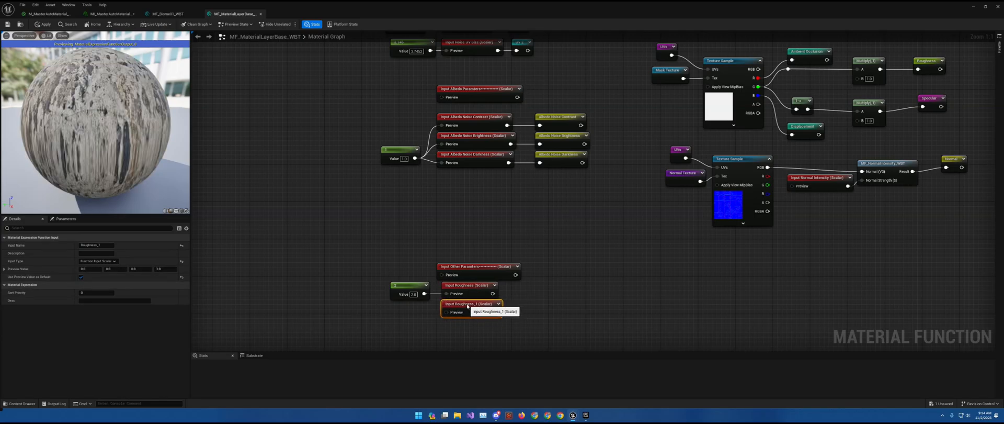
click(92, 245)
text(Sp)
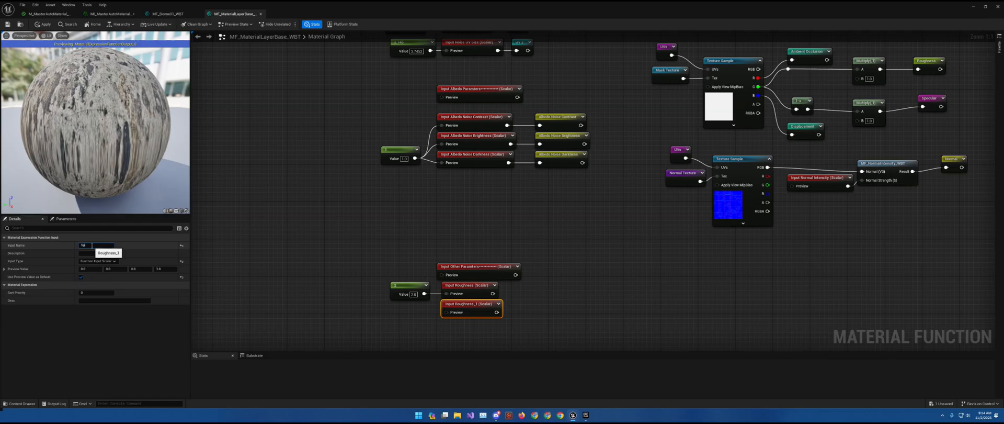
text(ecular)
key(Return)
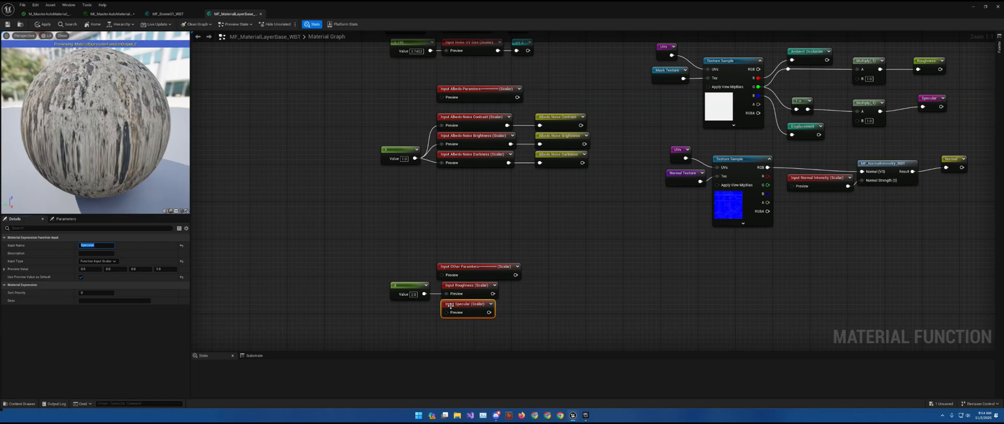
Add a Constant node beside the Specular input, wired to its Preview pin and aligned below the first Constant.
click(395, 310)
click(395, 310)
drag(428, 320, 400, 303)
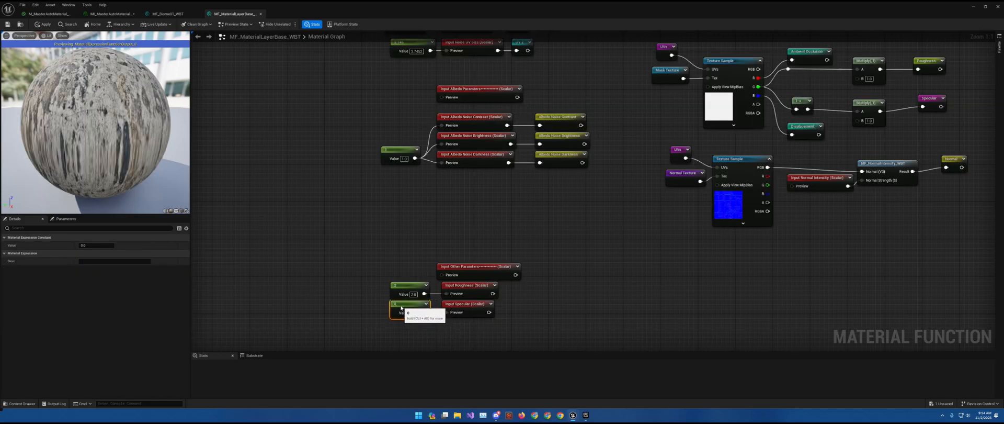
right_drag(512, 313, 472, 310)
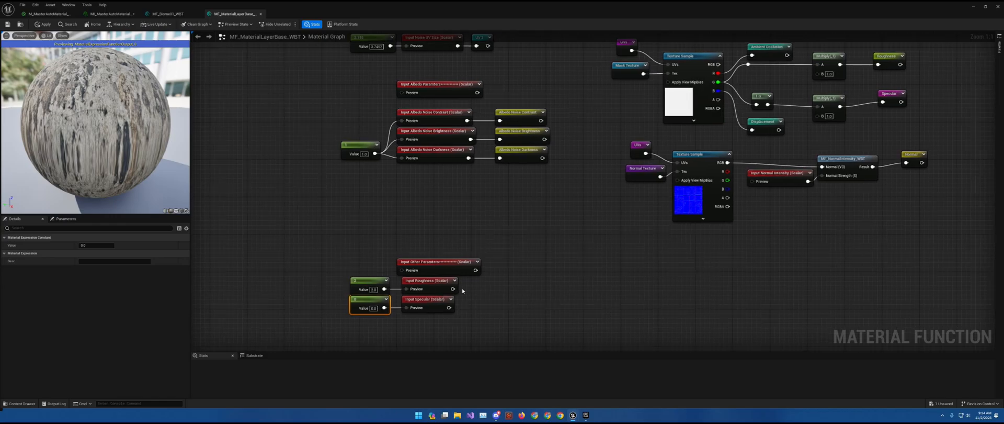
Set the sort priority of the Roughness input to 51 and of the Specular input to 52.
click(430, 264)
click(429, 281)
click(87, 293)
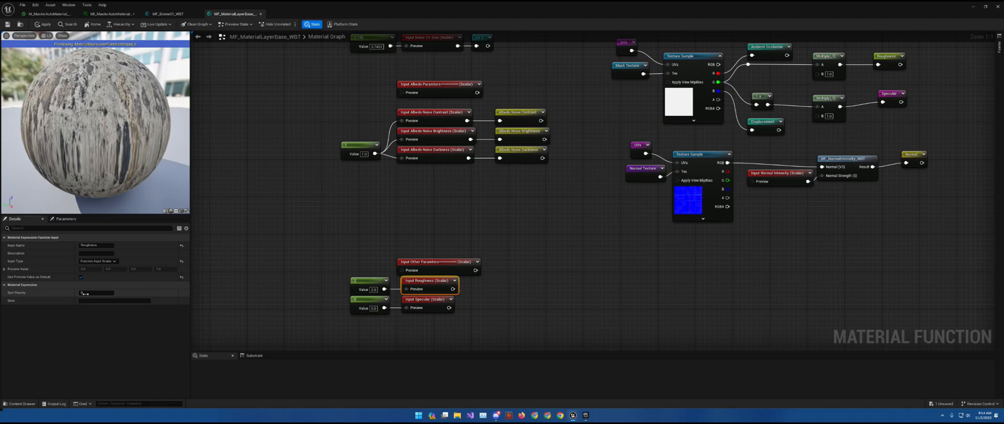
text(51)
click(433, 301)
click(230, 298)
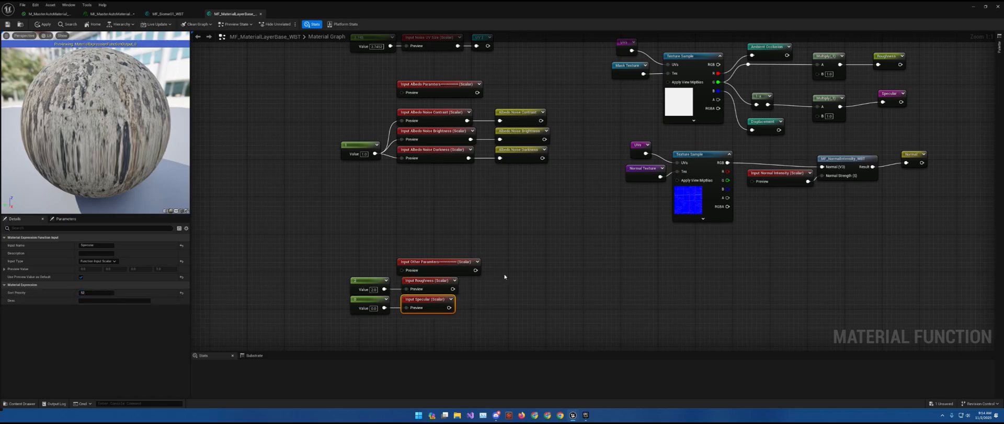
Create a named reroute called Roughness Strength from the Roughness input's output and align it beside the input.
drag(453, 289, 511, 289)
text(re)
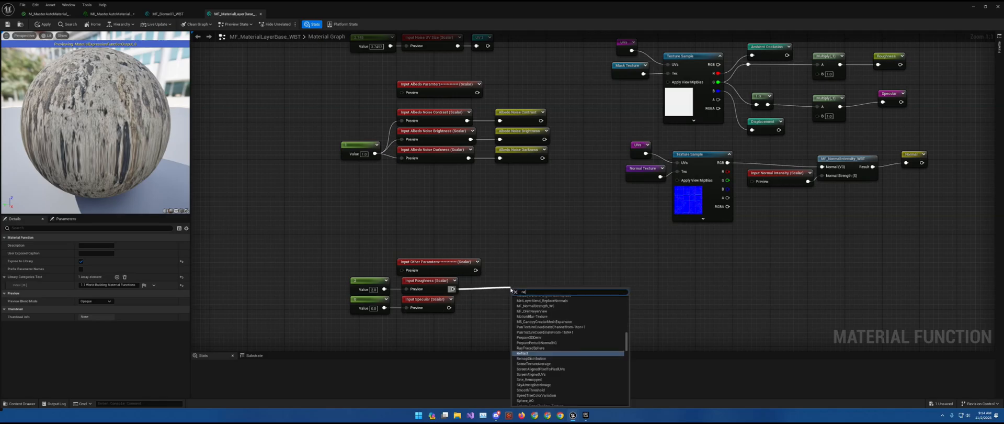
text(rout)
key(Up)
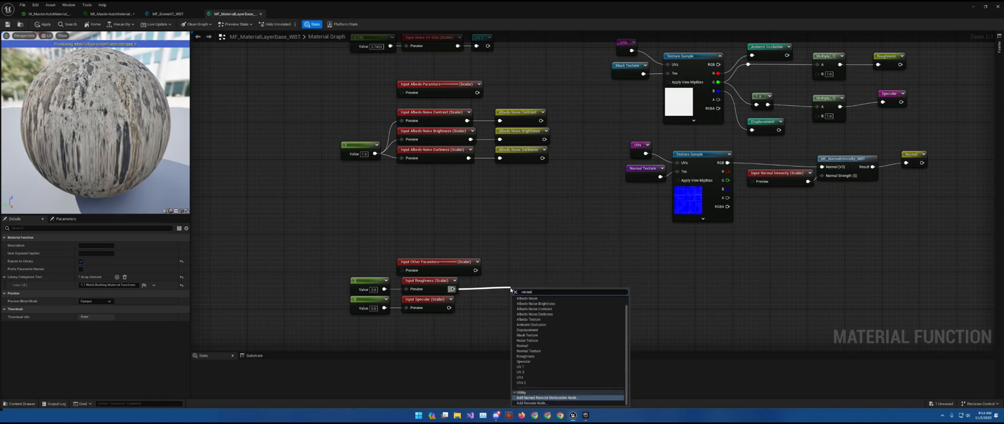
key(Return)
text(R)
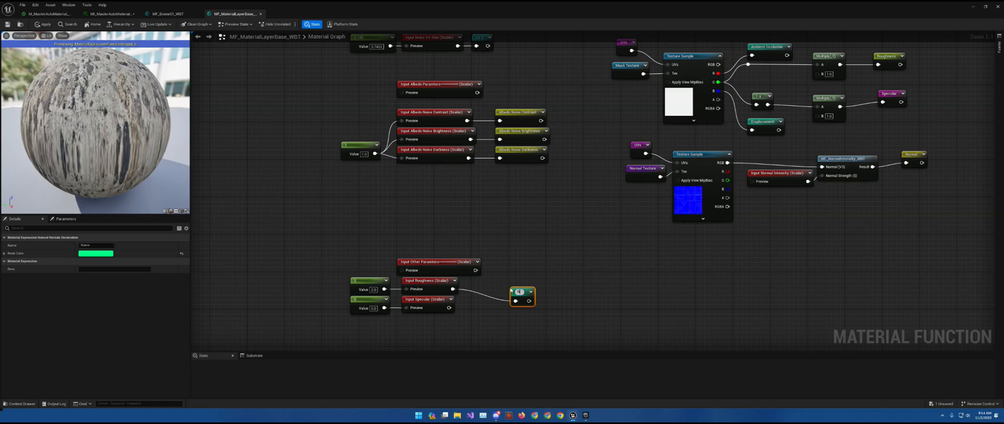
text(oughness Strength)
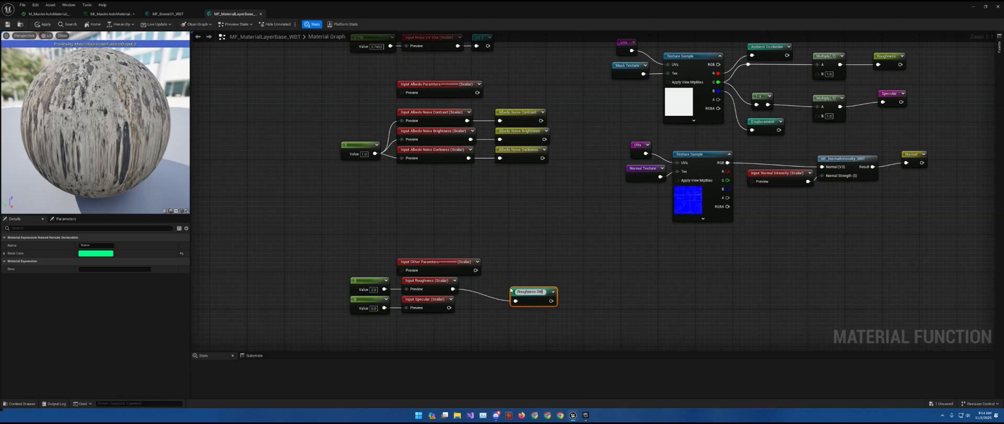
key(Return)
drag(543, 294, 514, 284)
Rename the Roughness and Specular function inputs to Roughness Strength and Specular Strength.
click(428, 282)
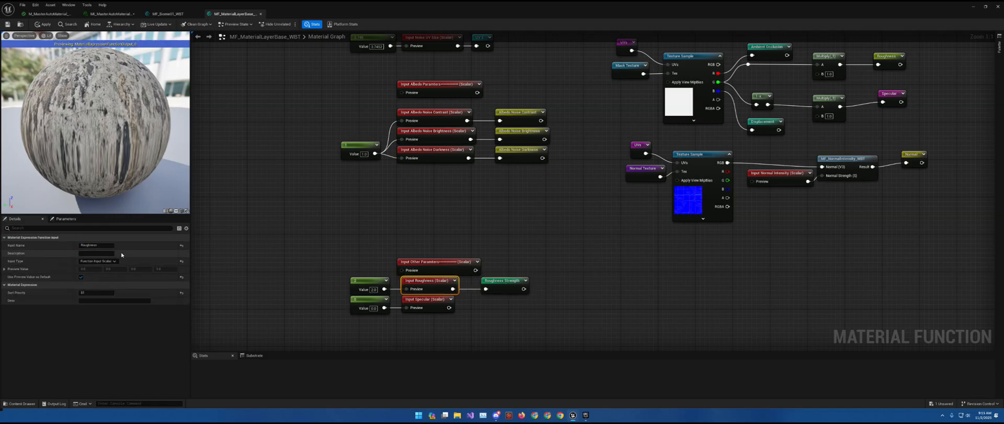
click(101, 246)
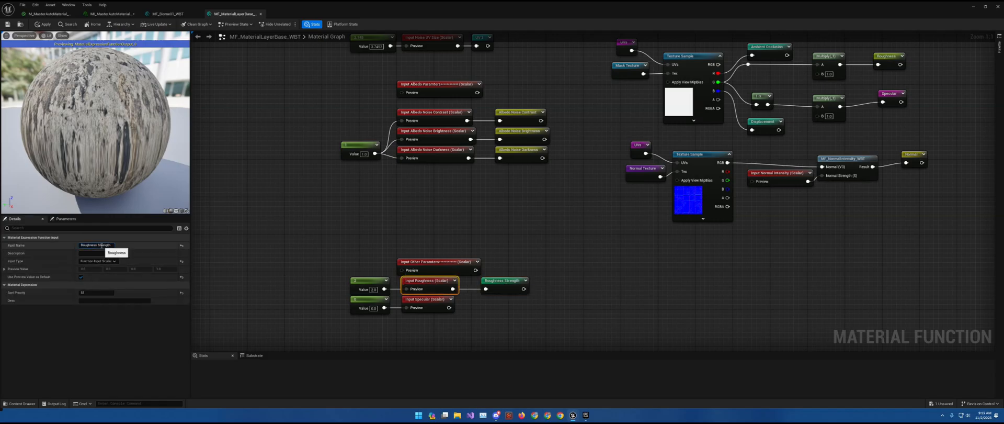
click(430, 300)
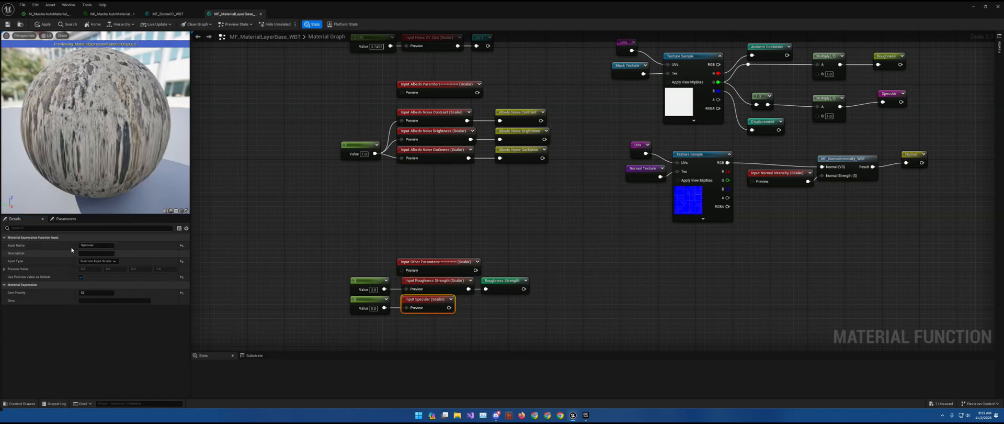
click(105, 246)
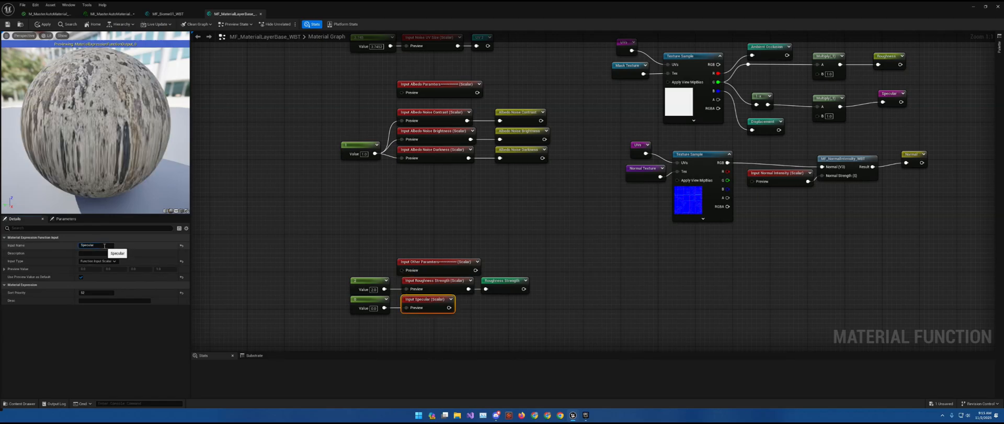
text(Strength)
key(Return)
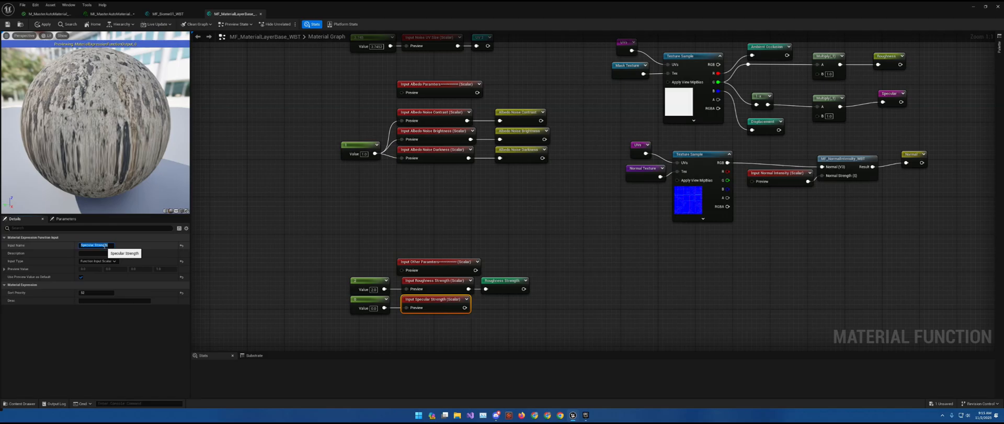
Create a named reroute called Specular Strength from the Specular Strength input and align it below the Roughness Strength reroute.
drag(465, 308, 493, 313)
text(reroute)
key(Up)
key(Return)
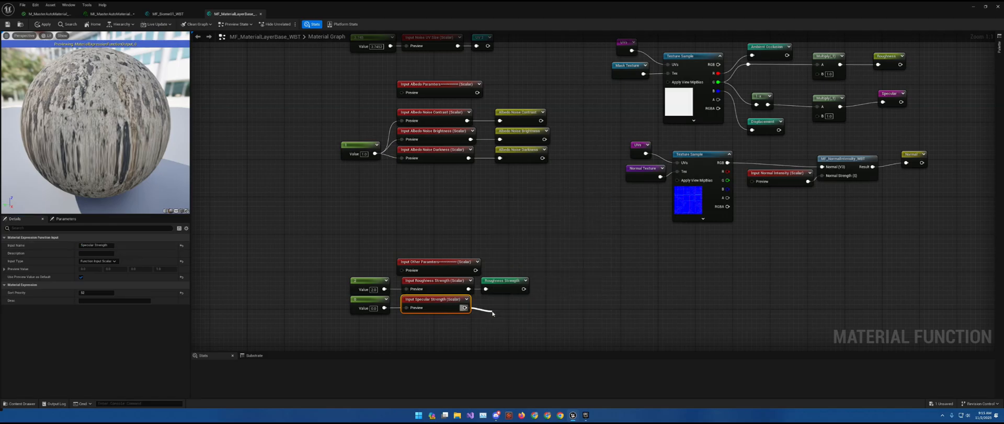
text(Spe)
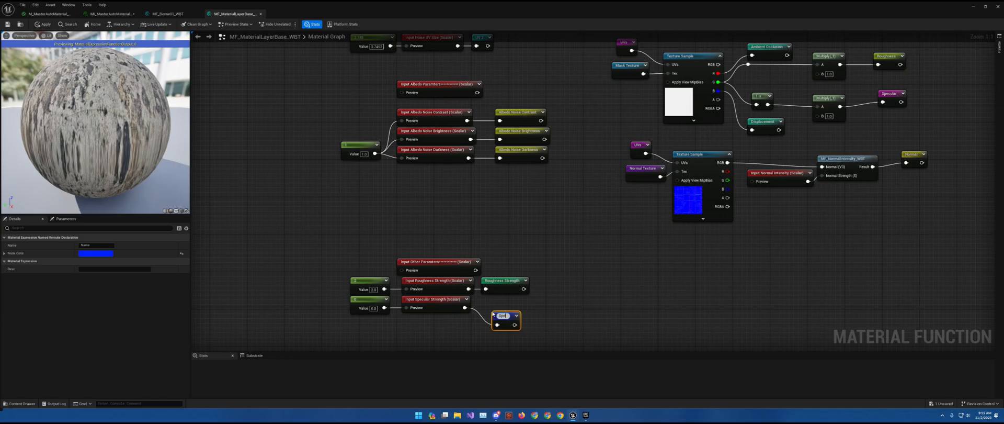
text(cular Strength)
key(Return)
drag(493, 314, 482, 298)
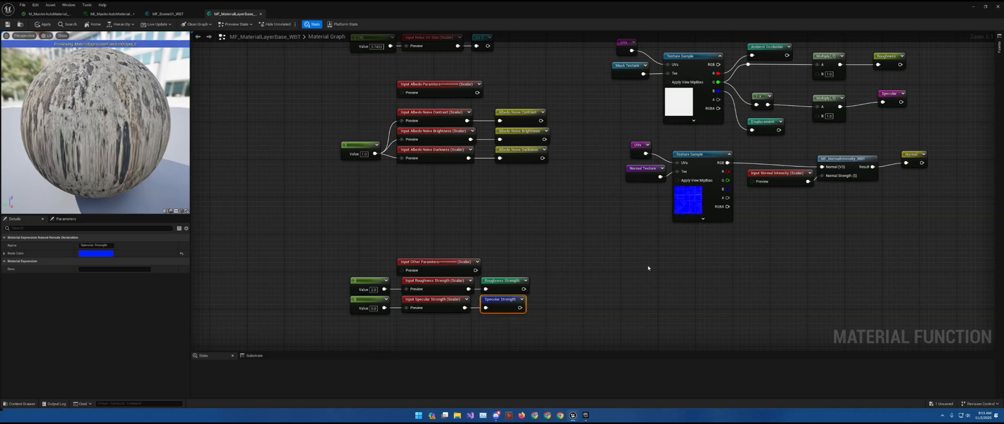
Connect a Roughness Strength reroute to the B input of the Multiply feeding Roughness and tuck it below Ambient Occlusion.
right_drag(648, 268, 471, 300)
right_drag(612, 117, 647, 156)
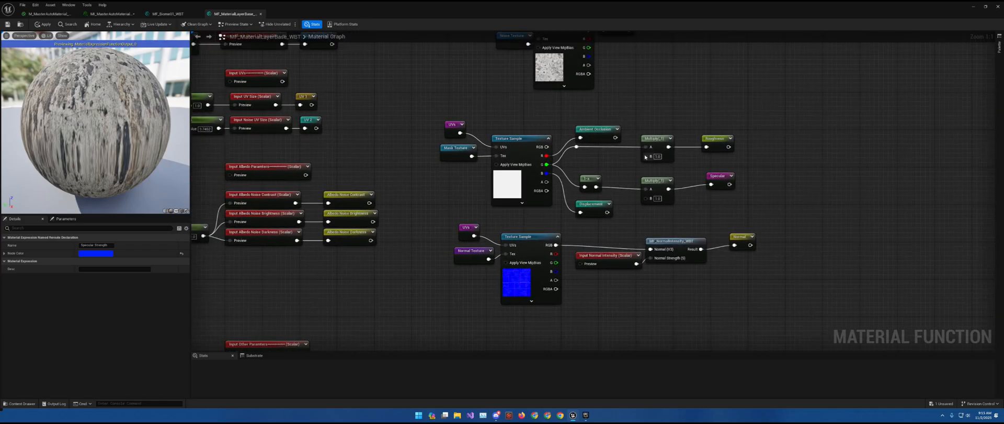
drag(647, 156, 617, 161)
text(r)
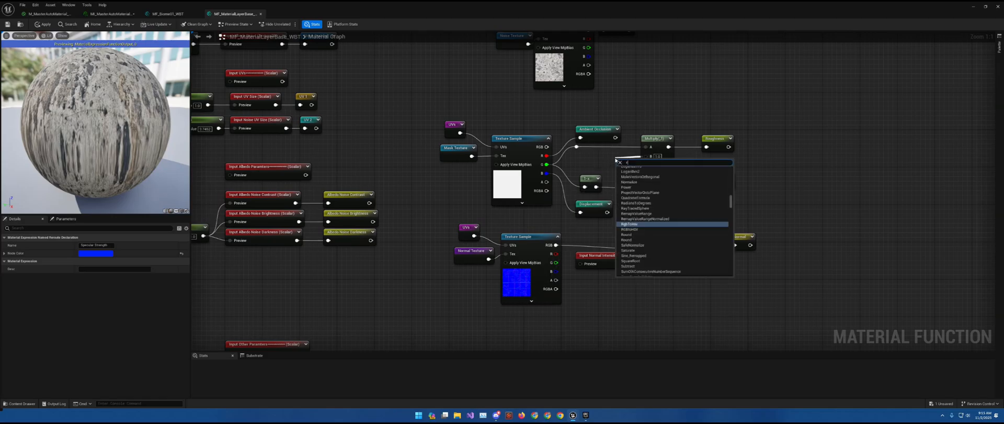
text(ough)
key(Down)
key(Return)
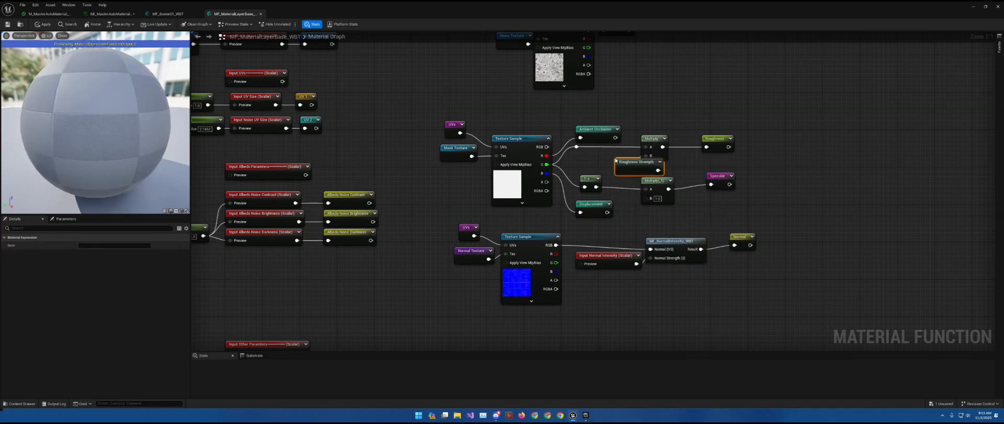
drag(613, 160, 599, 156)
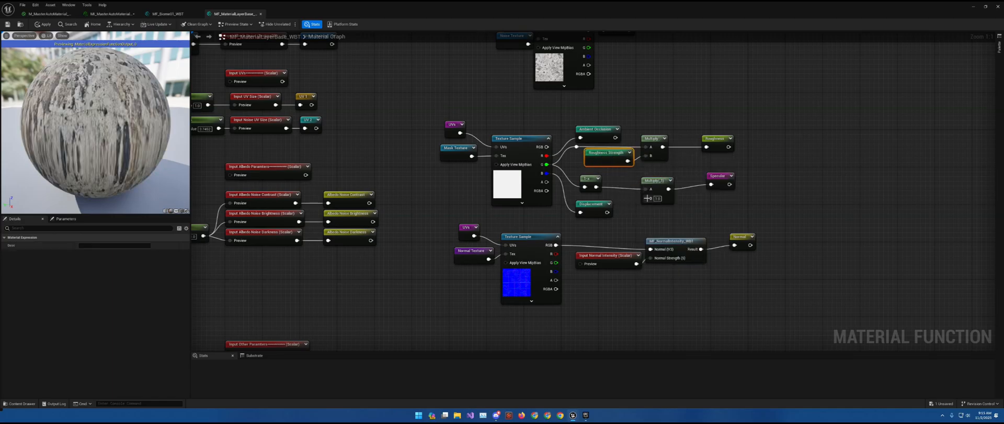
Connect a Specular Strength reroute to the B input of the Multiply feeding the Specular reroute.
drag(647, 198, 627, 204)
text(specu)
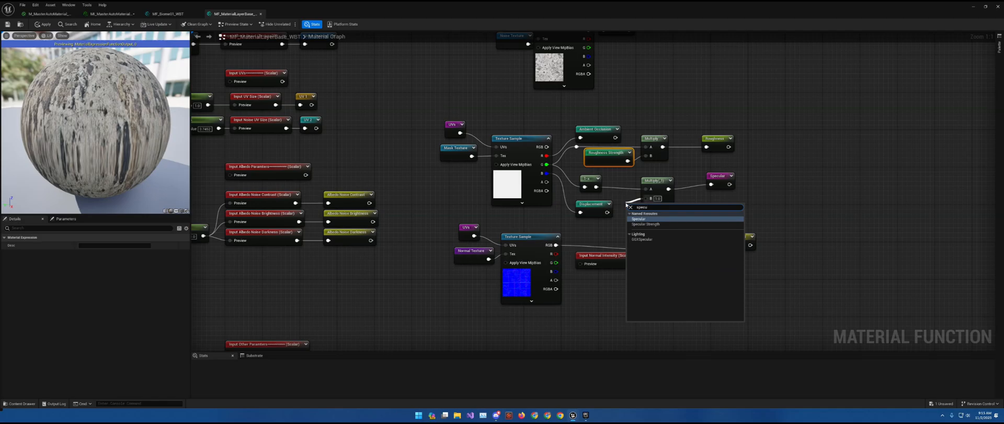
key(Down)
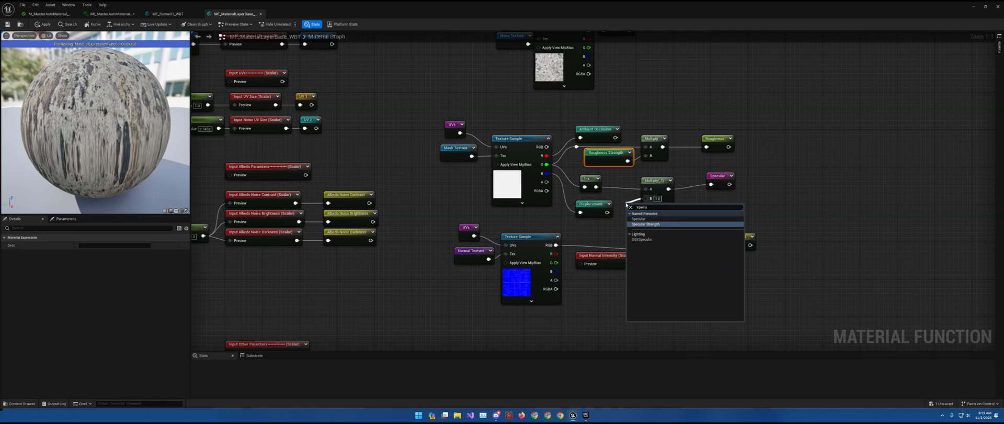
key(Return)
Tidy the specular branch by shifting its Multiply group, raising the nodes level with the one-minus node, and aligning Specular under Roughness.
drag(646, 210, 729, 201)
drag(655, 184, 672, 183)
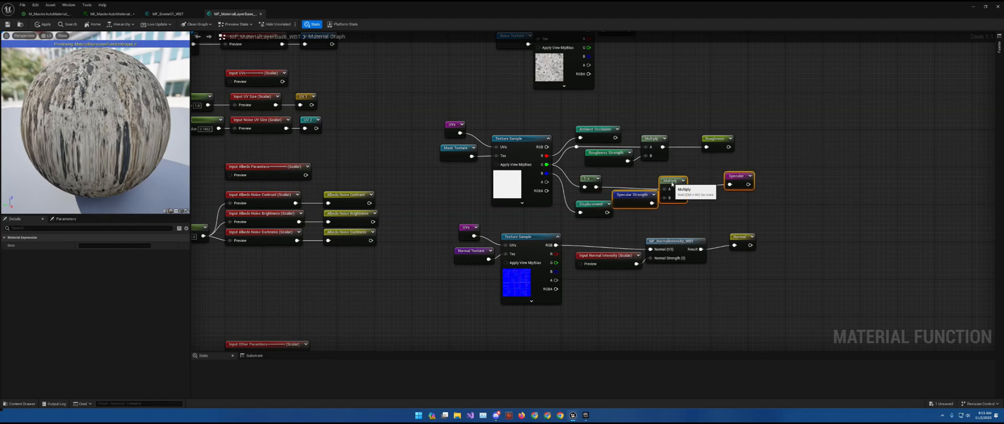
drag(588, 179, 664, 170)
drag(740, 179, 725, 177)
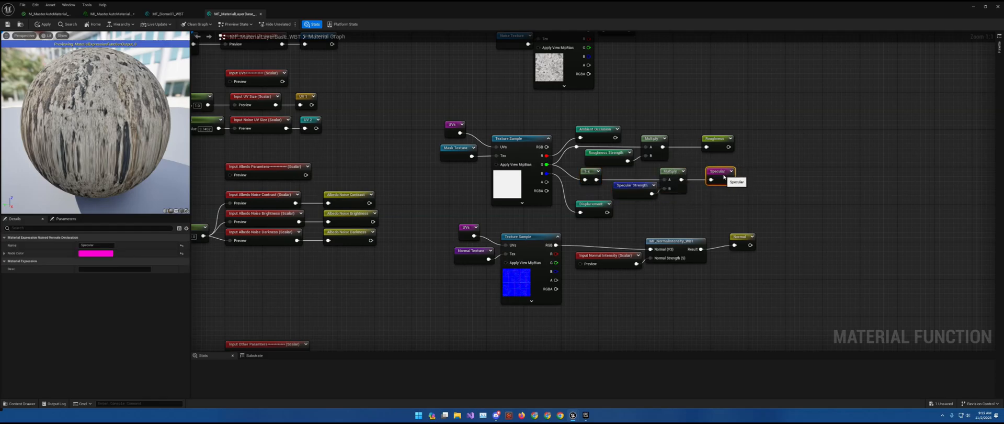
Move the Displacement reroute below Specular and add a reroute point that routes its wire beneath the specular nodes.
right_drag(689, 202, 680, 215)
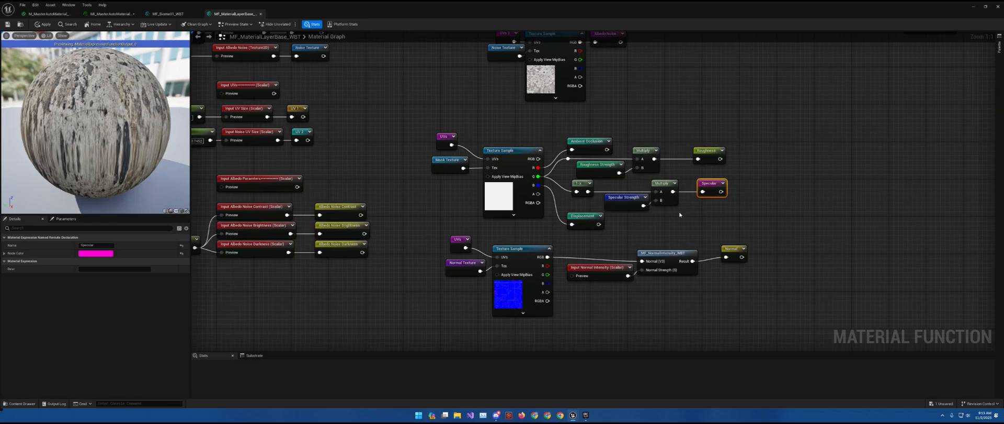
drag(582, 217, 717, 220)
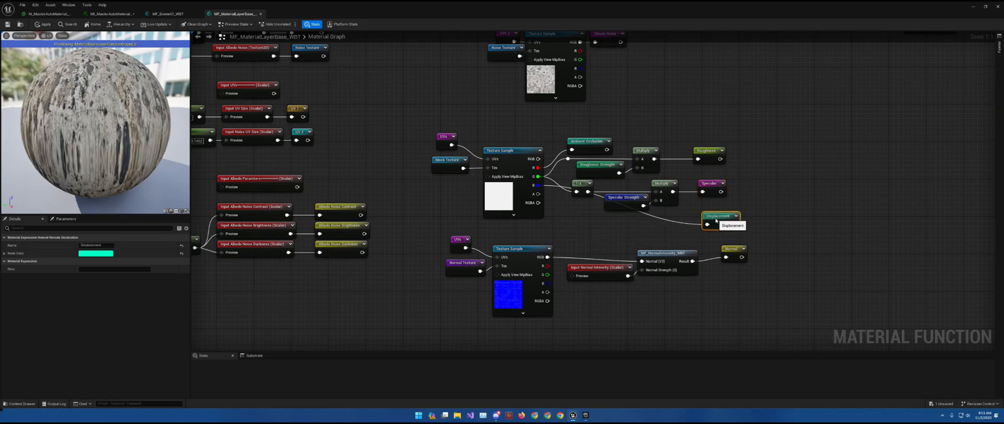
double_click(658, 219)
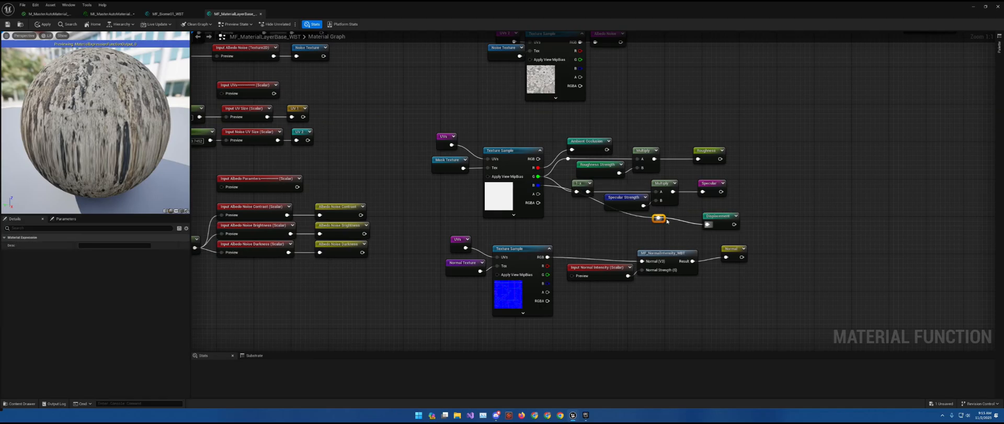
drag(664, 221, 583, 229)
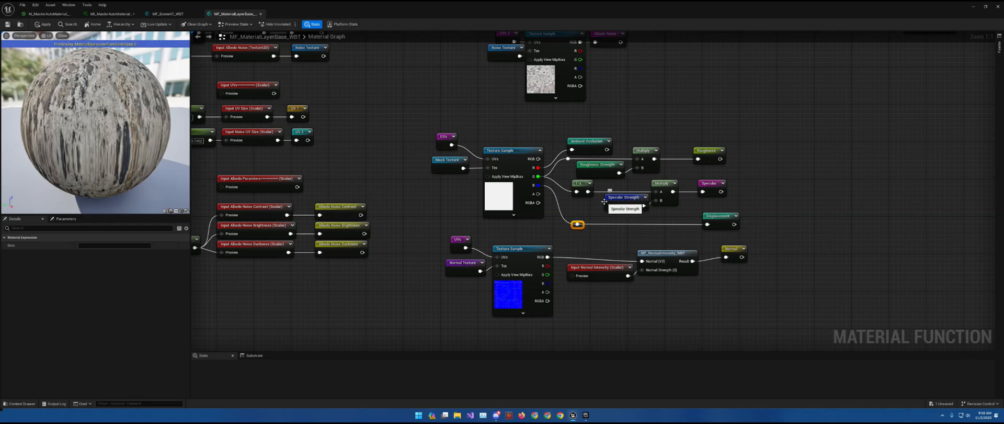
click(661, 217)
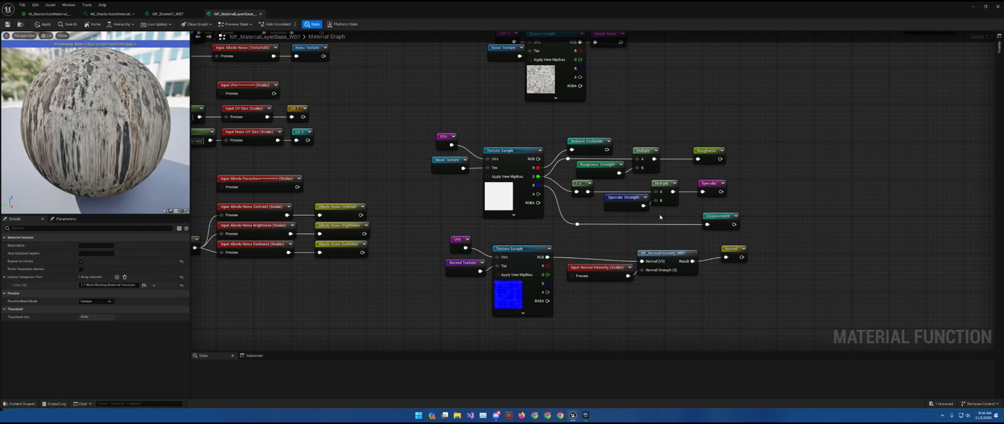
Insert a Multiply node into the wire feeding the Displacement reroute.
click(661, 217)
drag(577, 223, 677, 220)
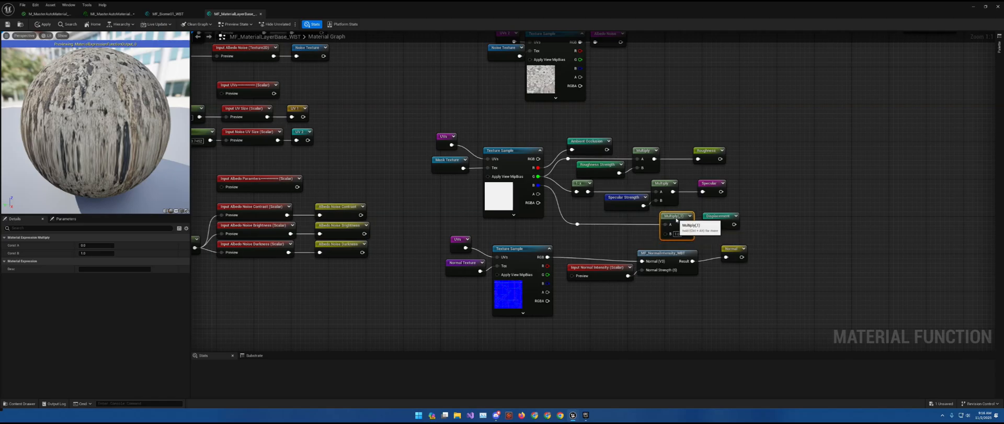
Shift the Roughness Strength and Specular Strength input rows down under the Other Parameters divider and adjust their sort priorities.
mouse_move(604, 237)
right_down()
mouse_move(698, 195)
mouse_move(643, 237)
mouse_move(595, 240)
right_up()
drag(617, 242, 436, 168)
drag(518, 172, 519, 196)
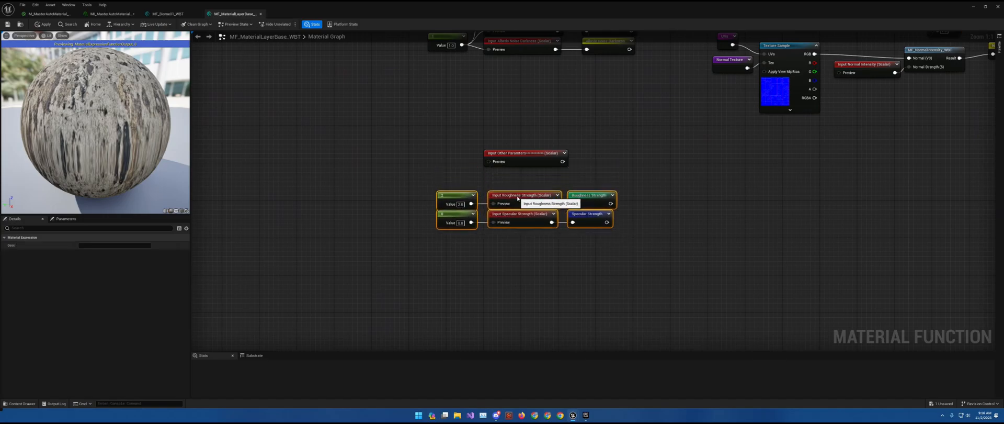
click(519, 197)
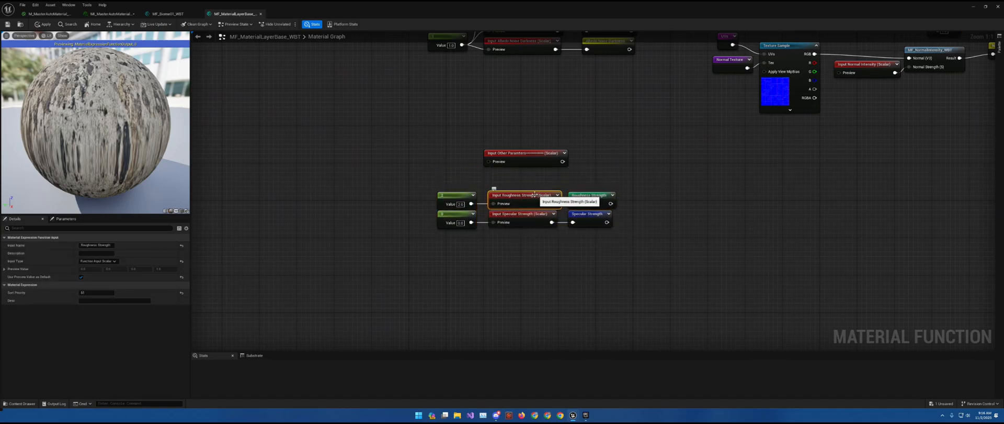
click(87, 293)
click(519, 216)
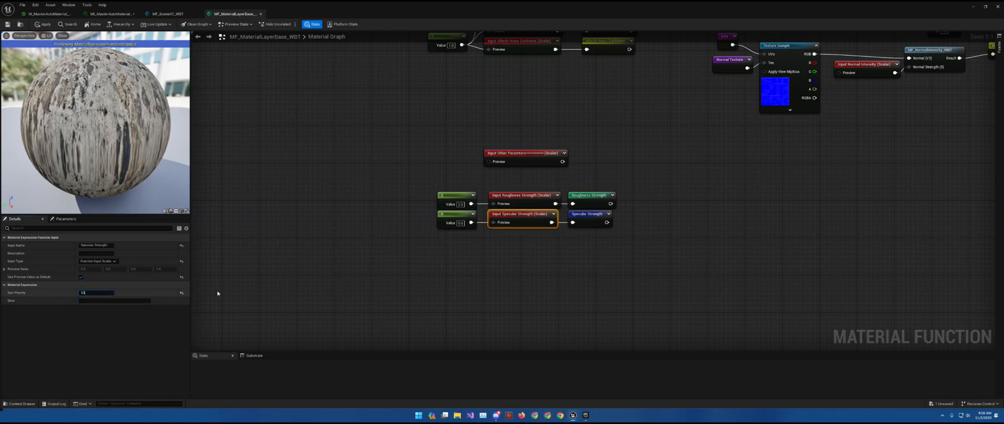
click(445, 257)
Duplicate the Specular Strength row below itself and rename the copied input and its named reroute as Displacement Strength.
drag(449, 256, 582, 233)
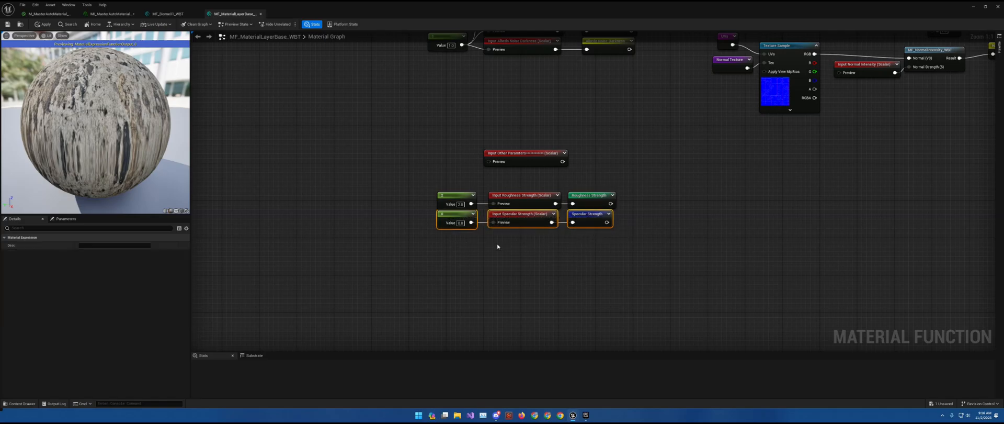
key(ctrl+d)
drag(525, 255, 524, 246)
click(525, 247)
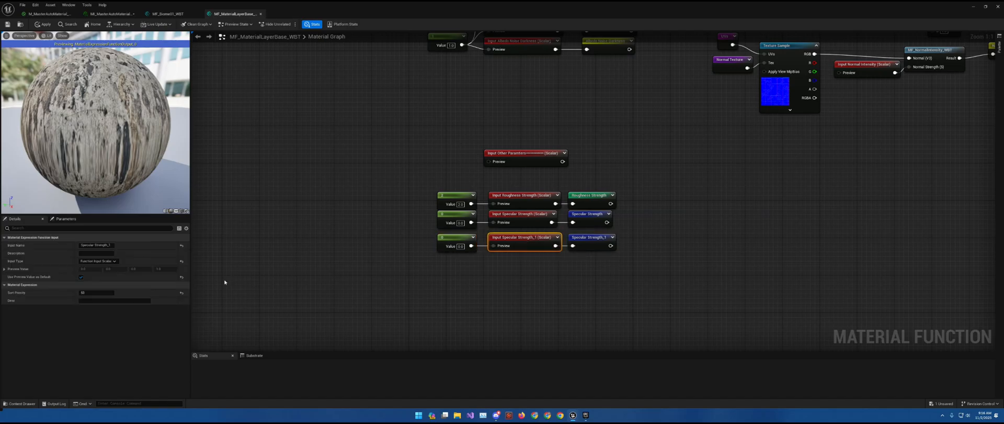
double_click(86, 245)
click(610, 239)
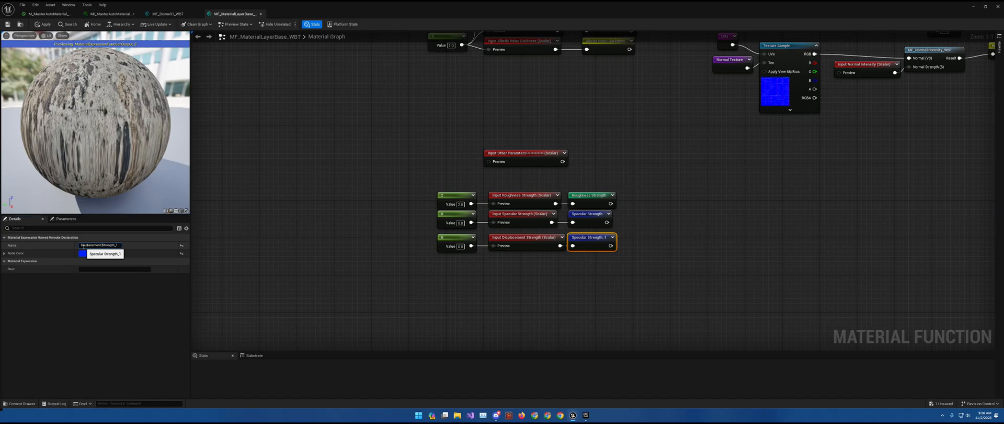
key(Return)
Connect a Displacement Strength reroute to the B input of the Multiply feeding Displacement and tuck it beside that node.
right_drag(893, 114, 683, 251)
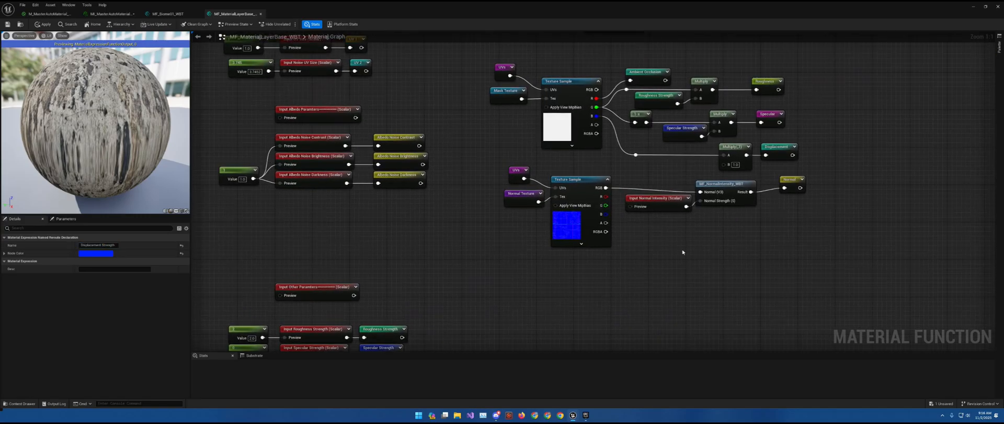
drag(730, 168, 680, 173)
text(Disp)
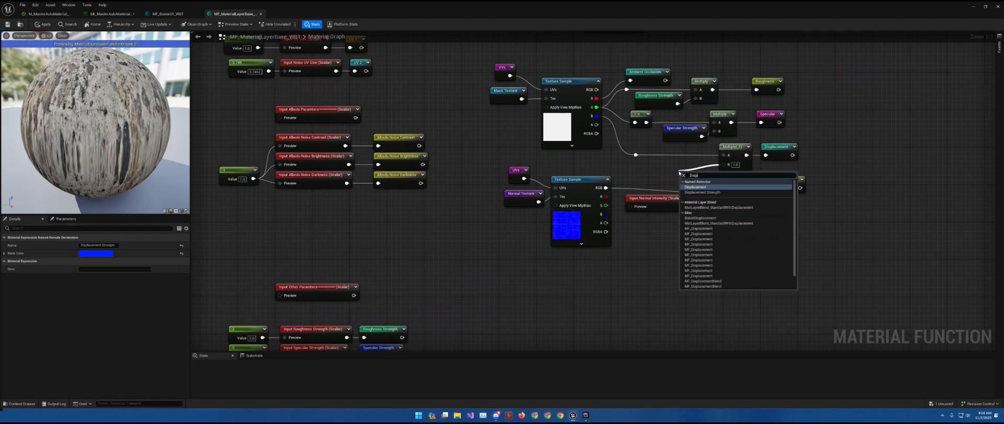
key(Down)
key(Return)
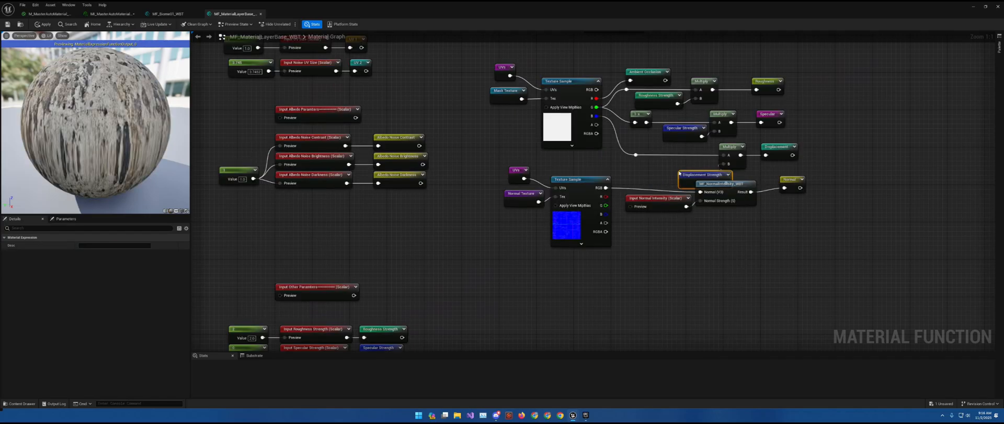
drag(694, 178, 673, 164)
Set the sort priority of the Specular Strength input to 53 and of the Displacement Strength input to 54.
right_drag(521, 212, 668, 113)
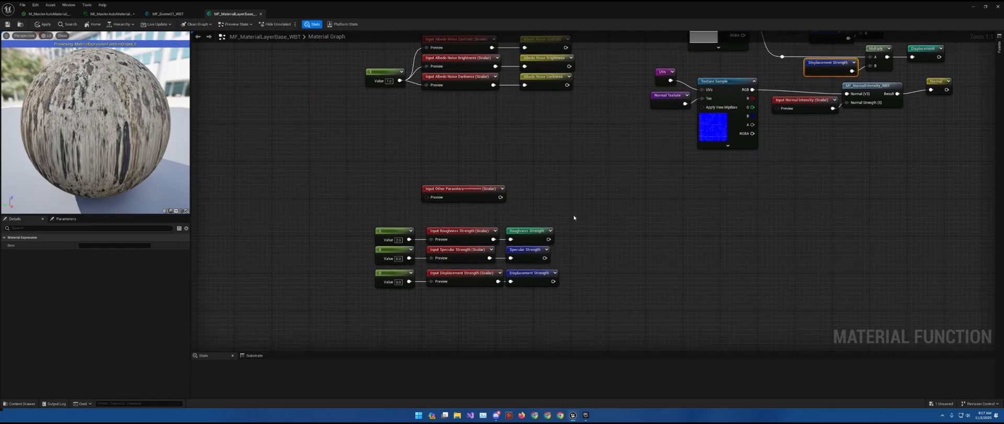
click(458, 273)
click(460, 251)
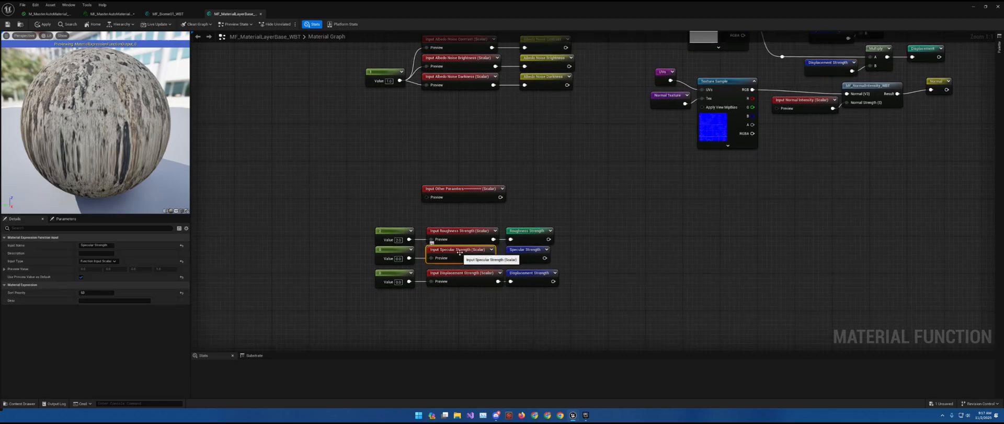
click(94, 293)
click(463, 234)
click(460, 250)
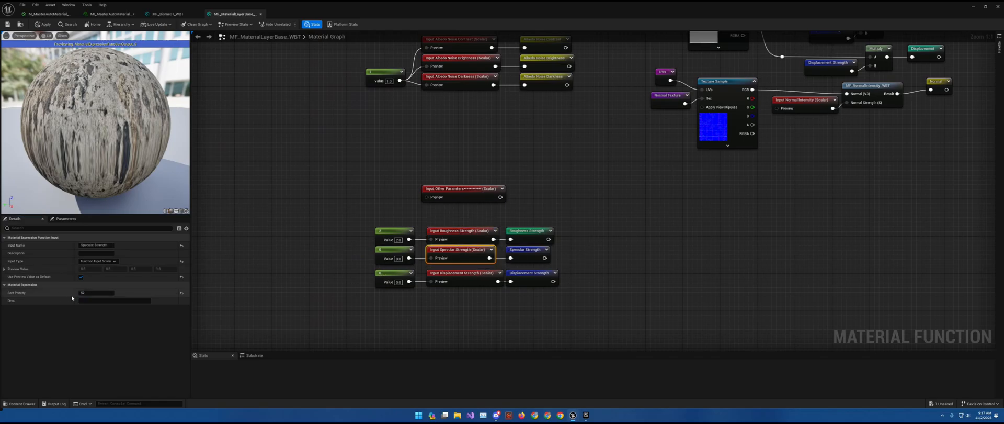
click(90, 293)
text(53)
click(471, 270)
text(54)
click(459, 216)
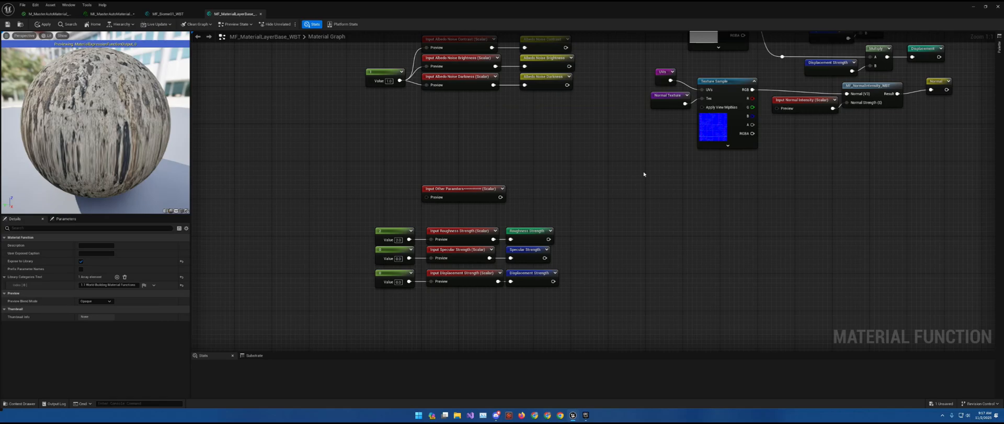
Move the AO Intensity input and its constant away from MF_AOControls_WBT and add a named reroute declaration called AO Intensity to its output.
right_drag(645, 172, 401, 350)
right_drag(631, 155, 507, 316)
right_drag(599, 196, 537, 214)
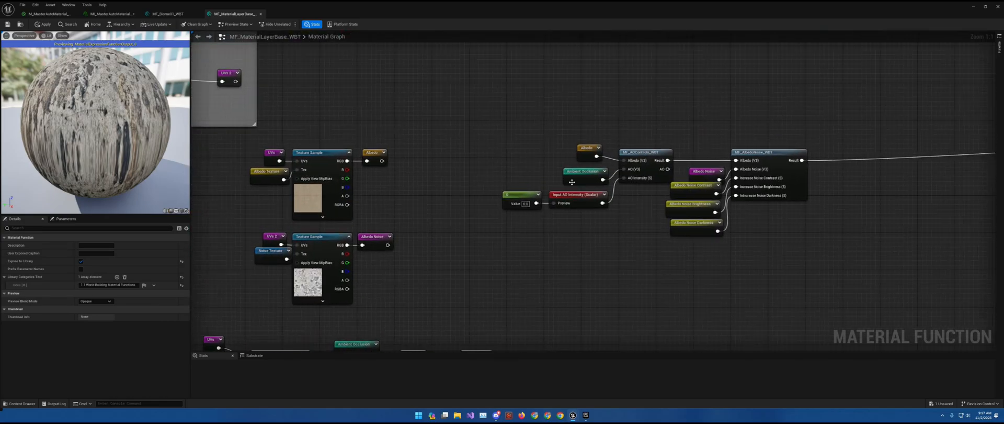
drag(589, 213, 454, 233)
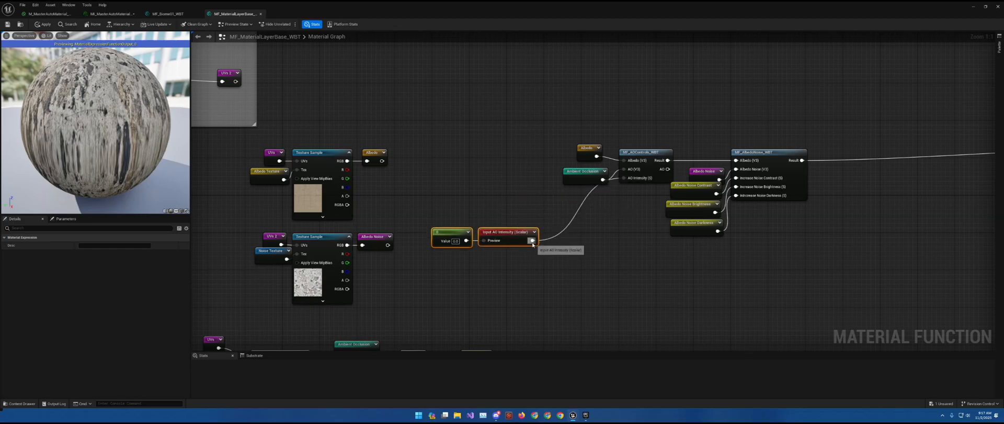
drag(532, 240, 582, 236)
text(rerout)
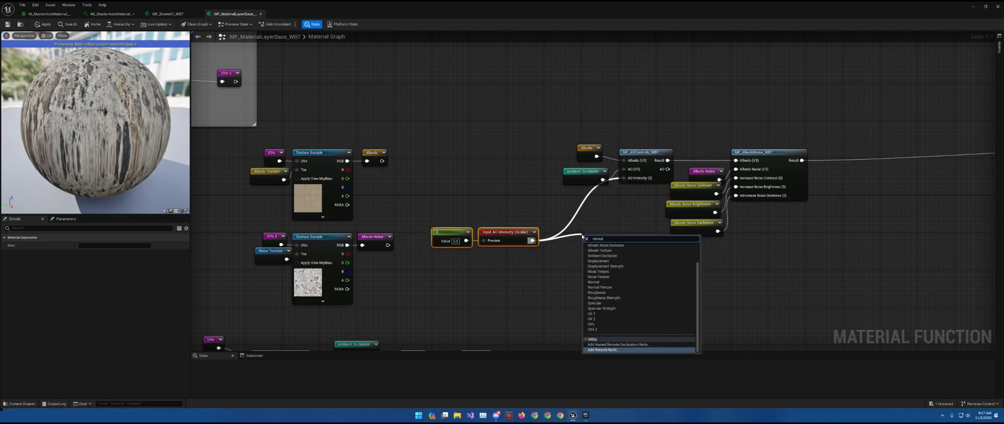
key(Up)
key(Return)
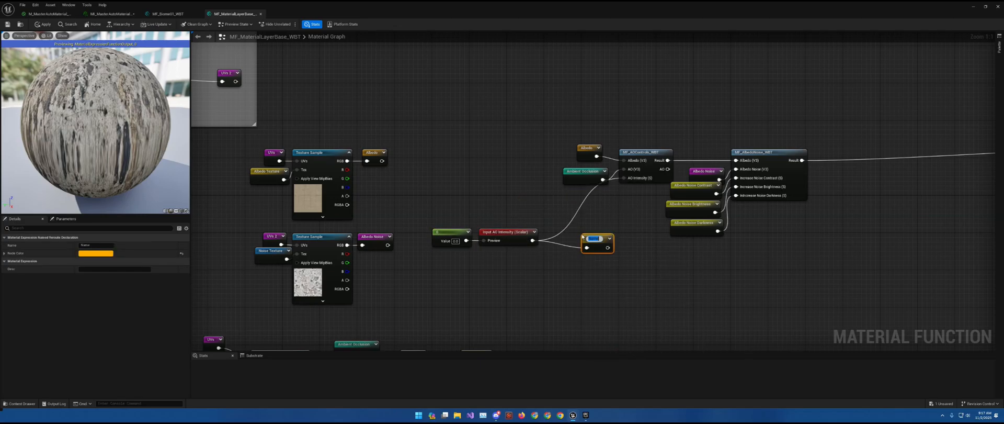
text(AO Intensity)
key(Return)
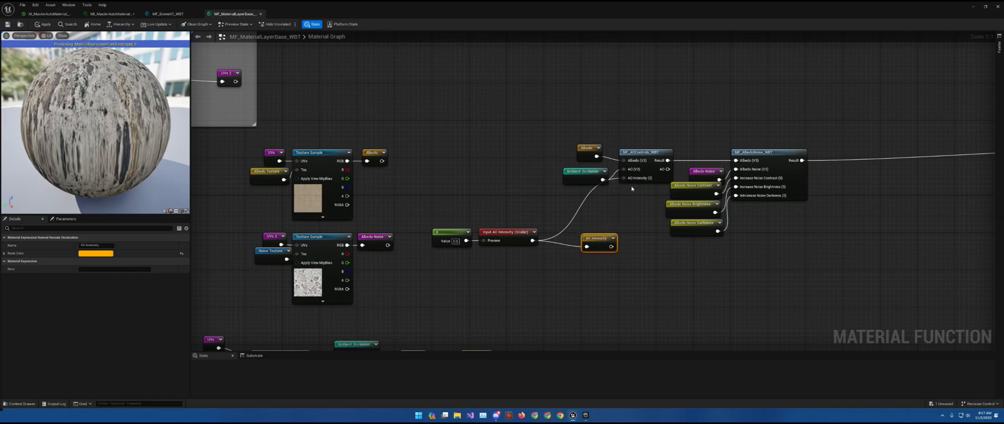
Feed the AO Intensity pin of MF_AOControls_WBT from an AO Intensity reroute and place it below Ambient Occlusion.
drag(624, 178, 606, 204)
text(AO)
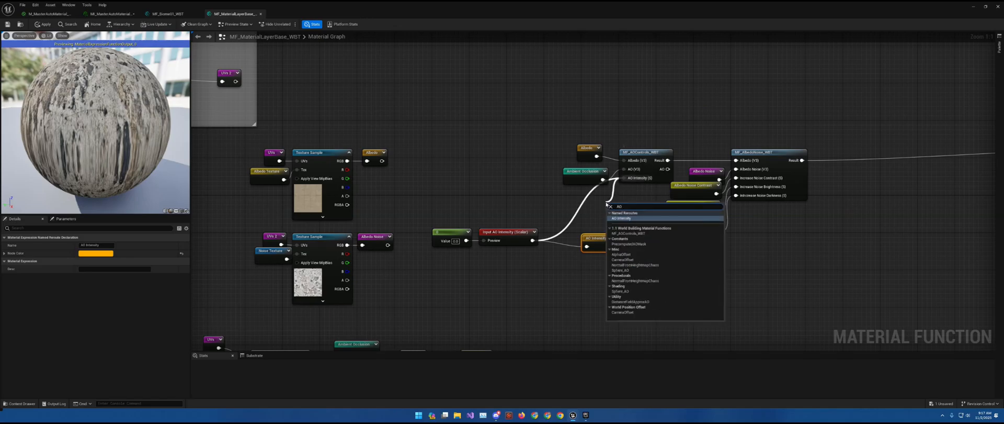
key(Return)
drag(624, 207, 595, 191)
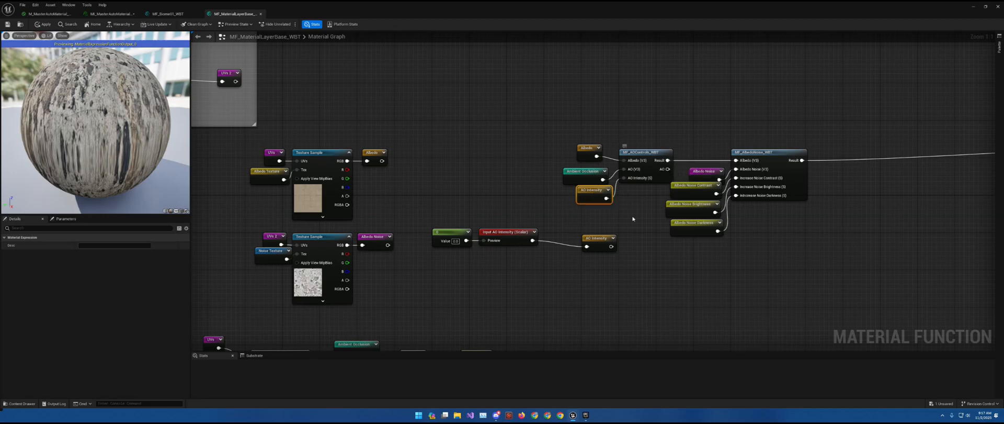
Line up the AO Intensity constant, input and reroute, and move them between the Other Parameters divider and the Roughness Strength row.
drag(601, 238, 564, 232)
drag(468, 213, 575, 261)
drag(516, 236, 502, 276)
right_drag(555, 322, 771, 115)
scroll(720, 215, down, 3)
drag(721, 75, 405, 245)
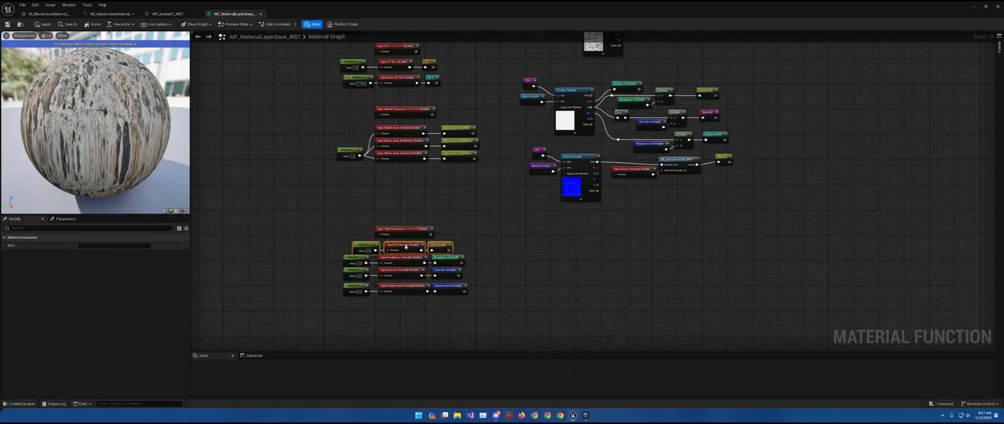
Update the sort priority of the AO Intensity input to fit the Other Parameters group.
scroll(405, 246, up, 3)
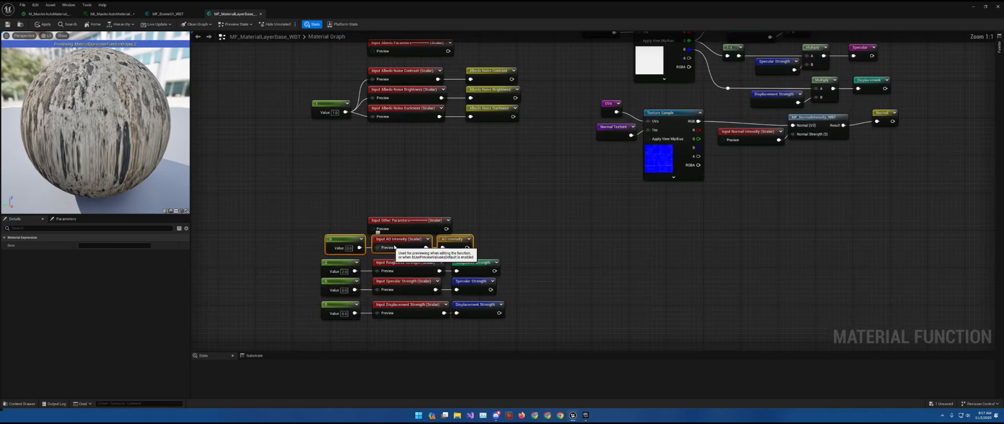
click(403, 240)
click(404, 262)
click(401, 239)
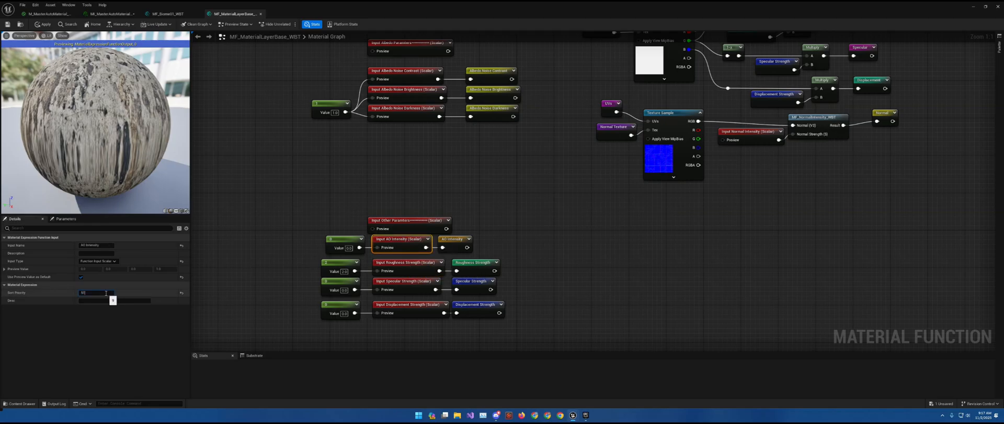
click(654, 197)
Move the Normal Intensity input from the normal branch to below the Displacement Strength row.
right_drag(654, 197, 796, 97)
scroll(784, 161, down, 3)
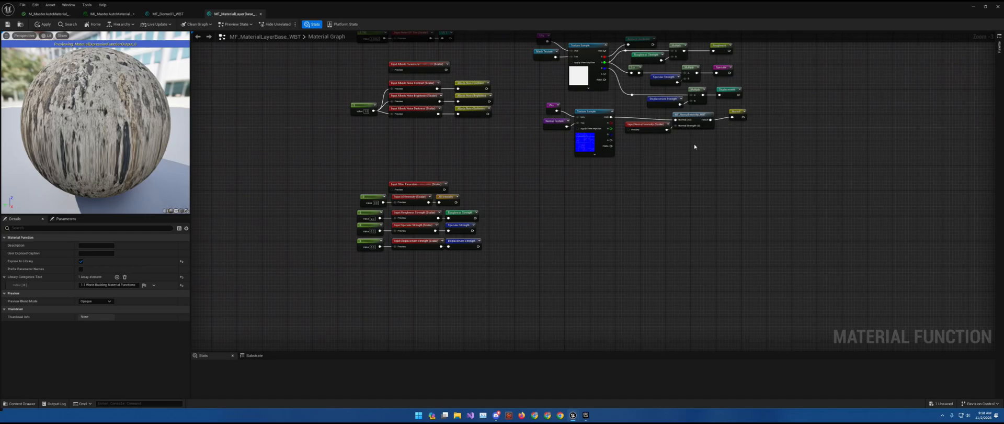
scroll(395, 270, up, 2)
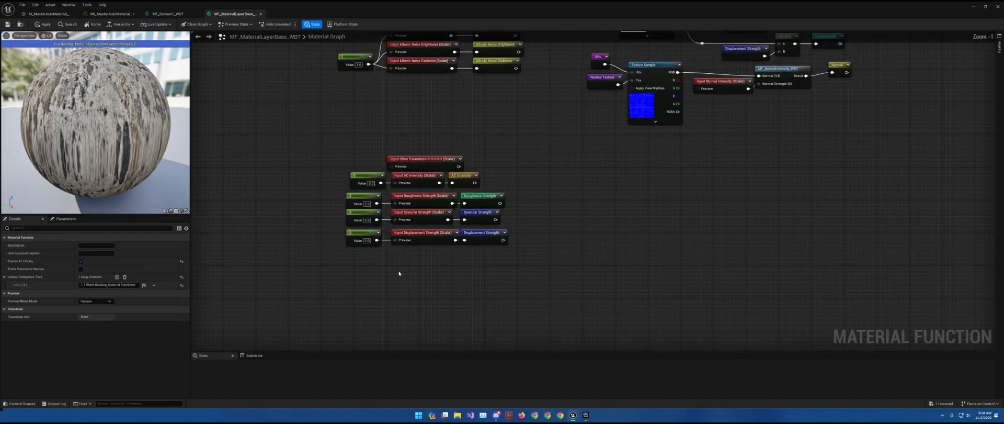
right_drag(399, 274, 408, 286)
drag(676, 111, 388, 192)
drag(384, 172, 380, 168)
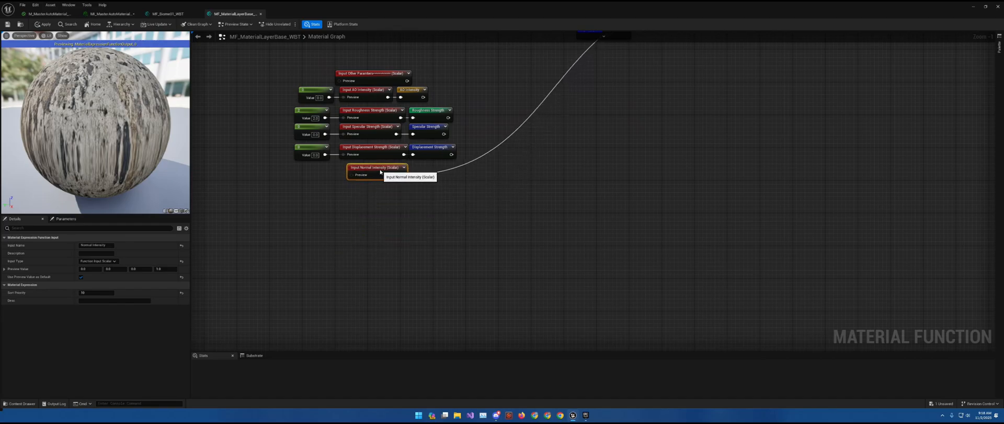
Add a constant with value 1 to the Normal Intensity input's Preview and align it with the constants above.
right_drag(380, 168, 444, 242)
click(375, 246)
key(1)
click(376, 244)
click(396, 256)
text(1)
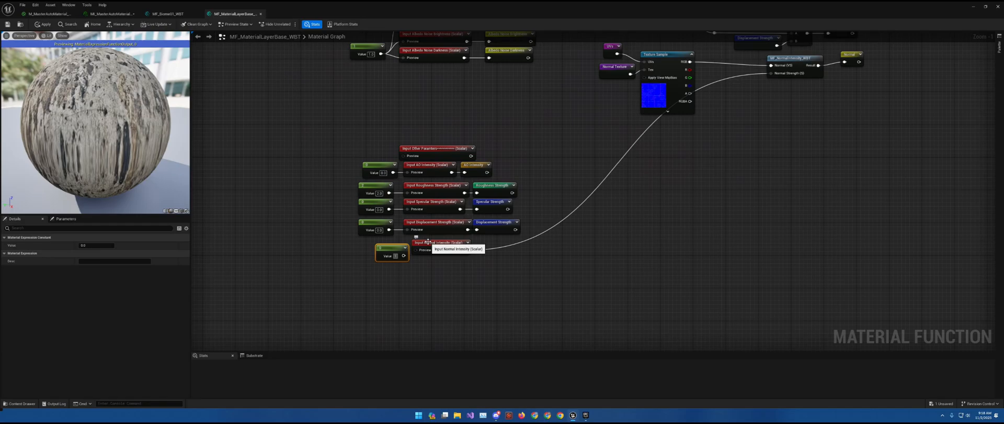
click(428, 242)
drag(406, 256, 381, 250)
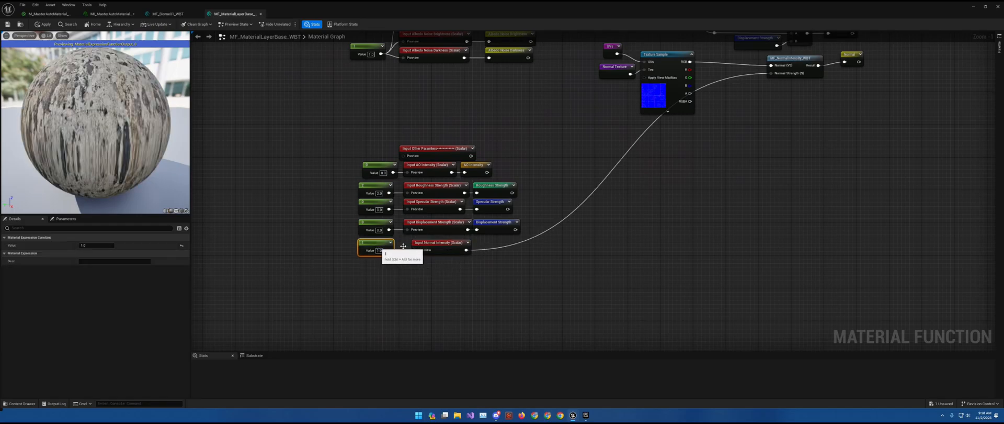
Add a named reroute declaration called Noise Intensity to the output of the Normal Intensity input.
right_drag(381, 250, 321, 266)
drag(407, 266, 450, 268)
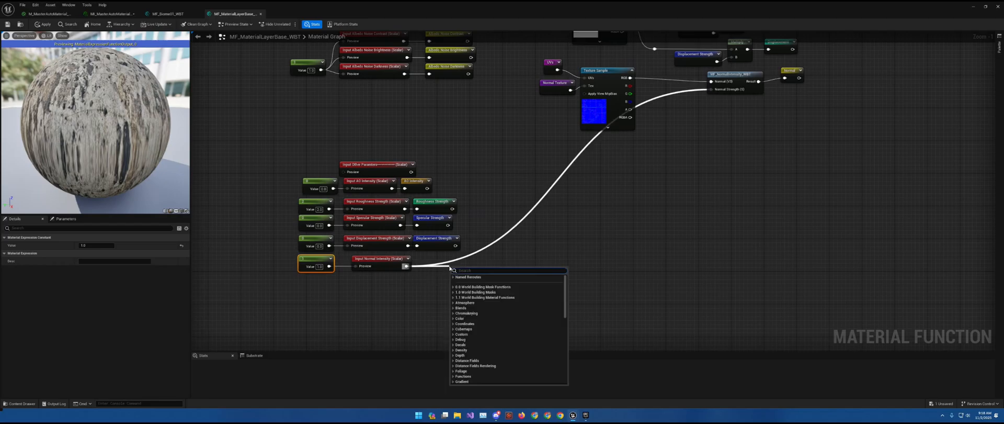
text(rerout)
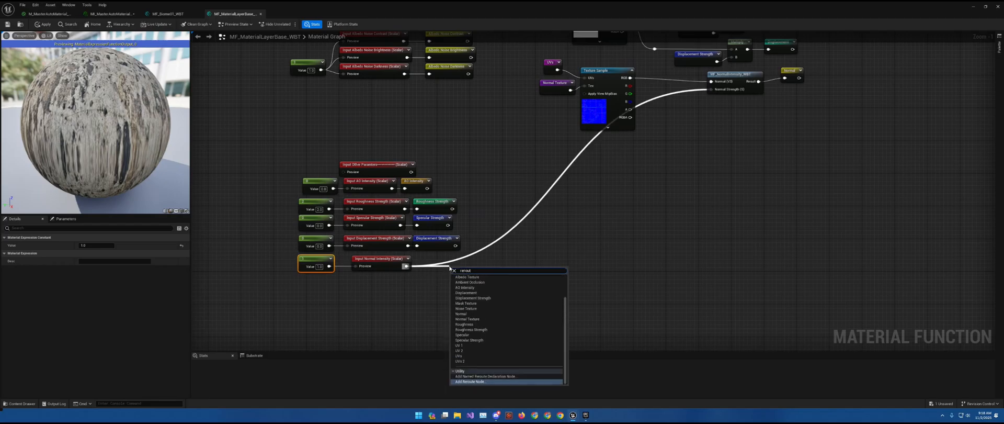
key(Up)
key(Return)
text(Noise Intensity)
key(Return)
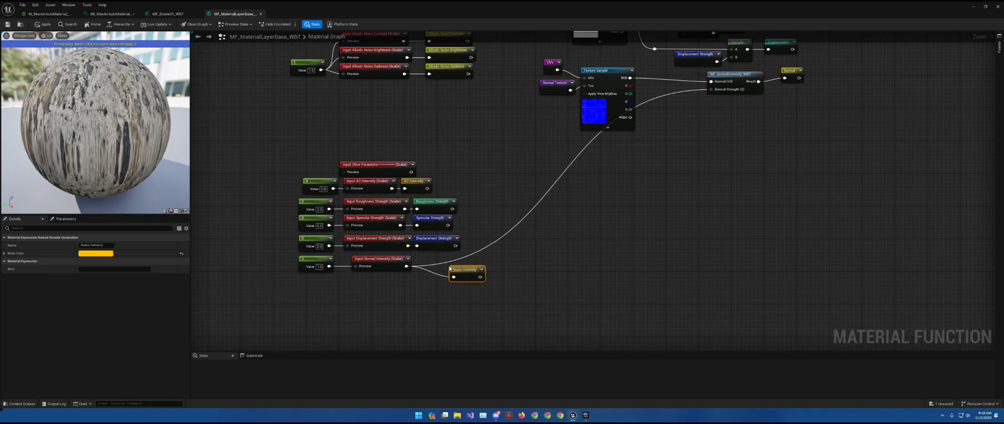
Rename the new reroute as Normal Intensity and place it right beside its input.
double_click(85, 245)
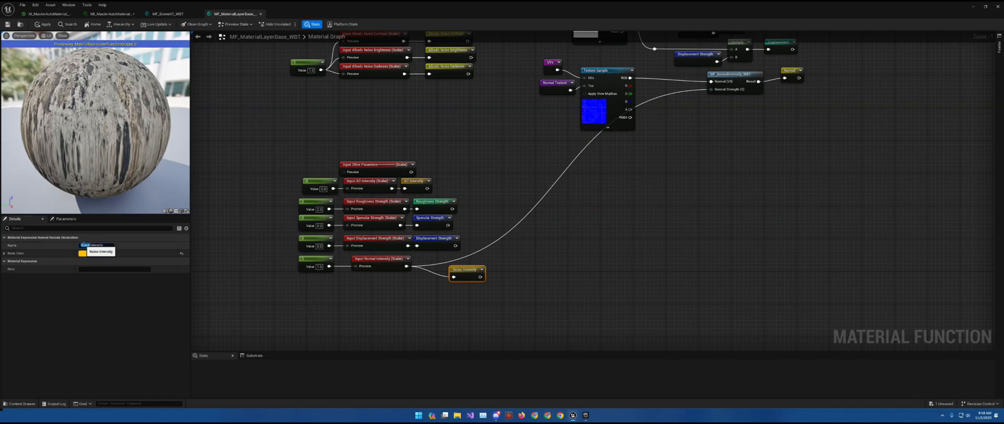
text(Normal)
key(Return)
drag(475, 276, 442, 265)
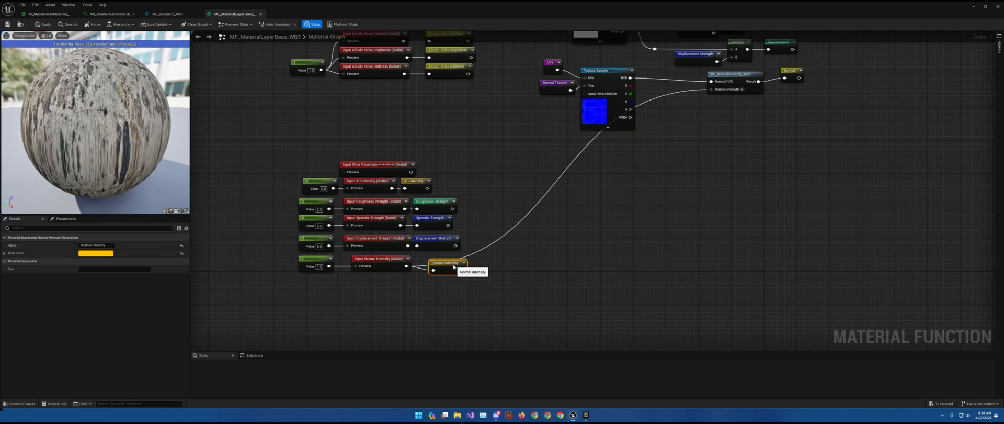
Feed the Normal Strength input of MF_NormalIntensity_WBT from a Normal Intensity named reroute and place the reroute just beside that input.
right_drag(594, 203, 487, 251)
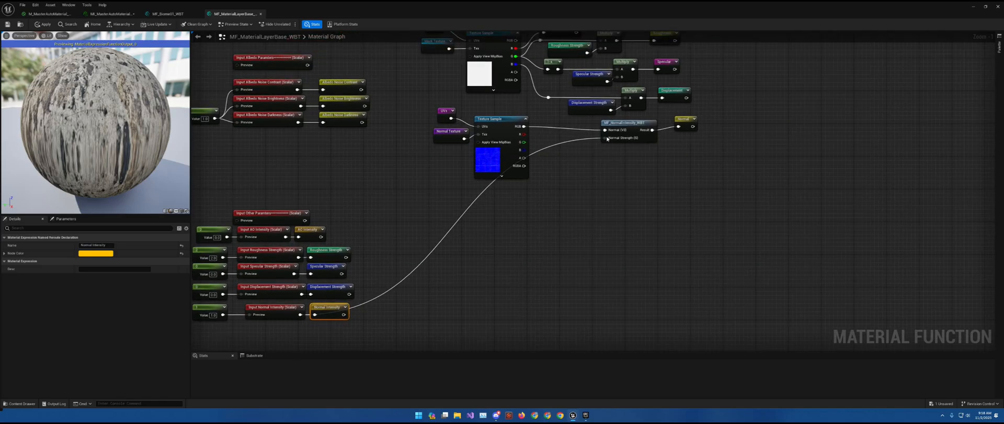
drag(605, 138, 575, 173)
text(Normal in)
key(Return)
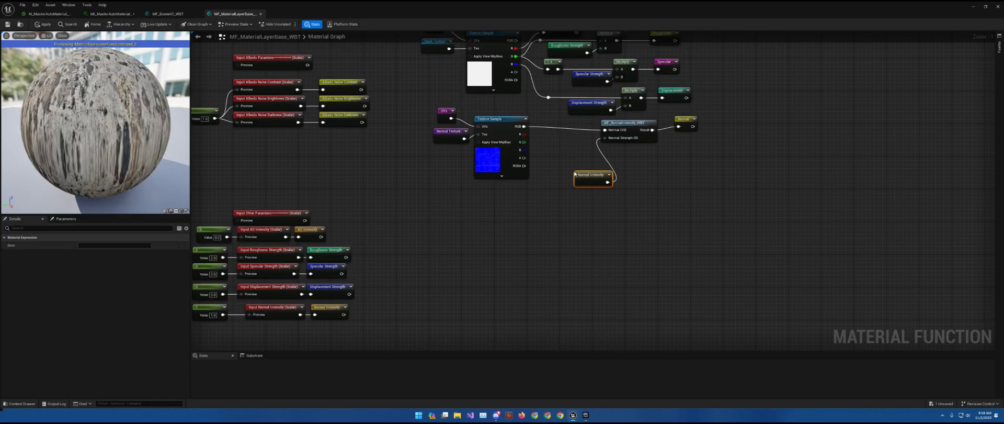
drag(587, 171, 569, 147)
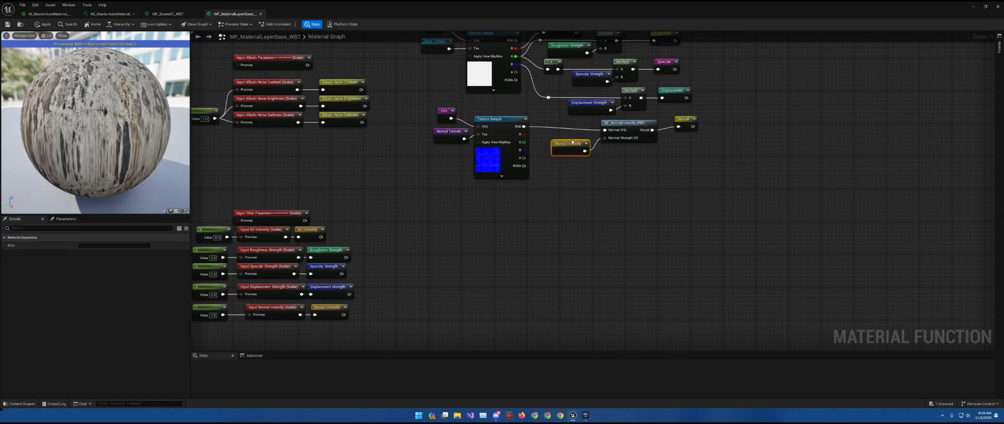
Narrow the UVs comment box around its transform nodes and move it further up, clear of the texture input rows.
scroll(569, 147, down, 3)
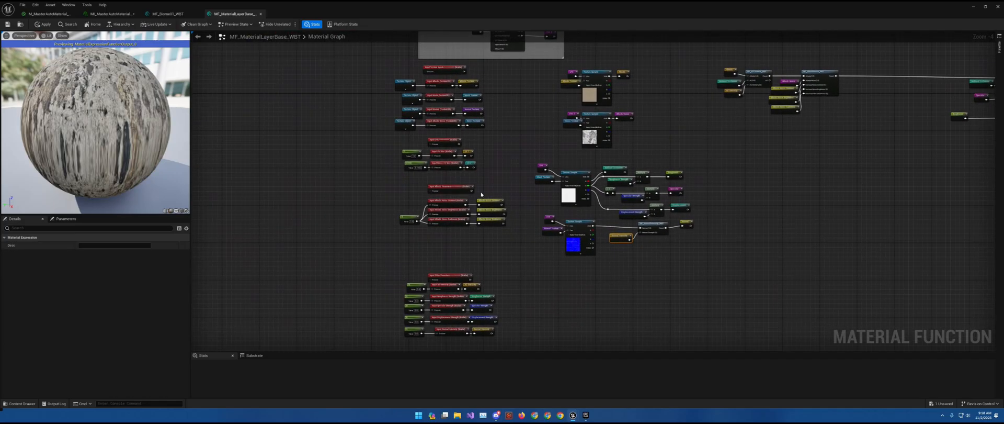
right_drag(470, 191, 361, 260)
right_drag(646, 206, 825, 280)
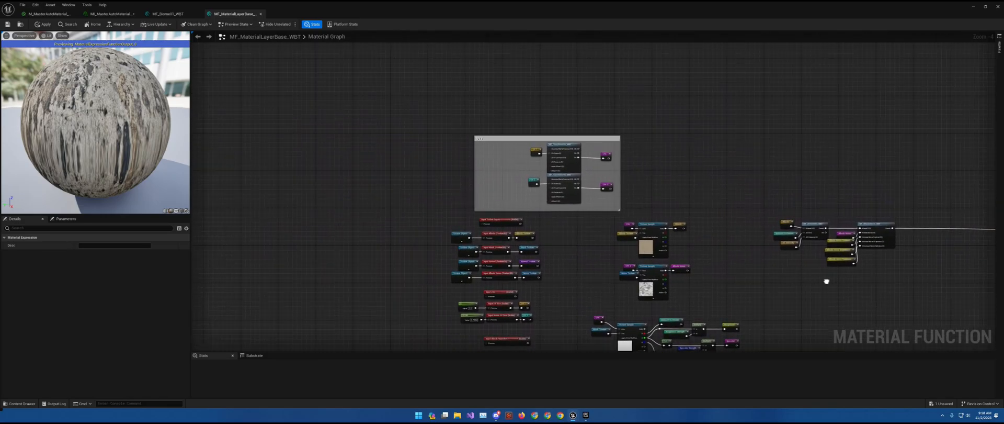
scroll(591, 182, up, 2)
scroll(588, 183, up, 1)
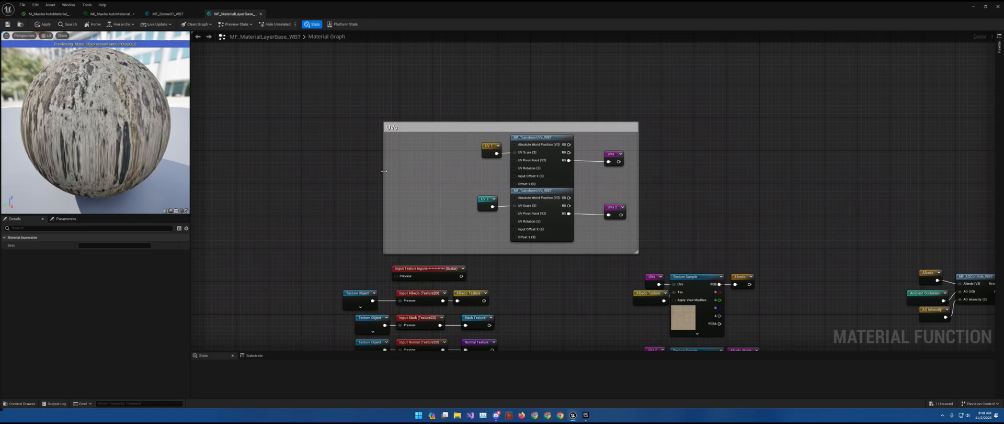
drag(384, 171, 469, 175)
right_drag(487, 171, 422, 236)
drag(530, 317, 643, 185)
right_drag(642, 204, 603, 42)
scroll(638, 171, down, 3)
right_drag(638, 166, 542, 206)
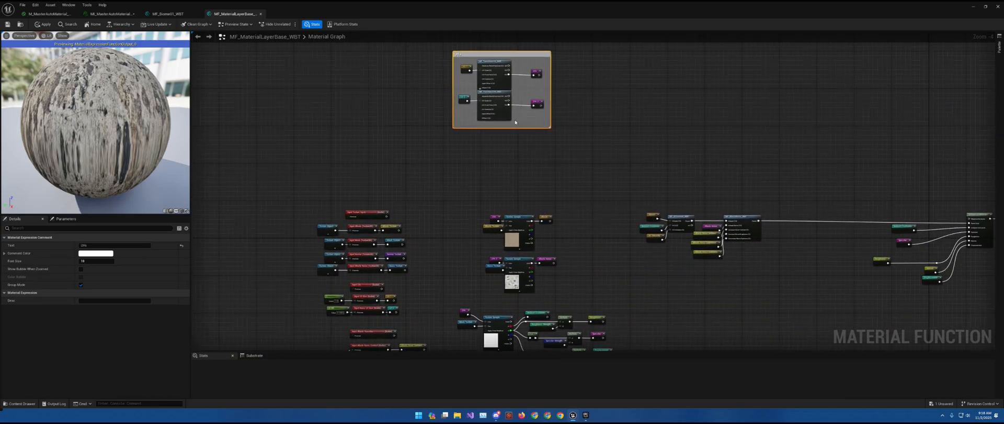
Enlarge the UVs comment box downward and on both sides to leave more margin around its nodes.
mouse_move(457, 127)
mouse_down()
mouse_move(454, 147)
mouse_move(446, 137)
mouse_up()
click(452, 135)
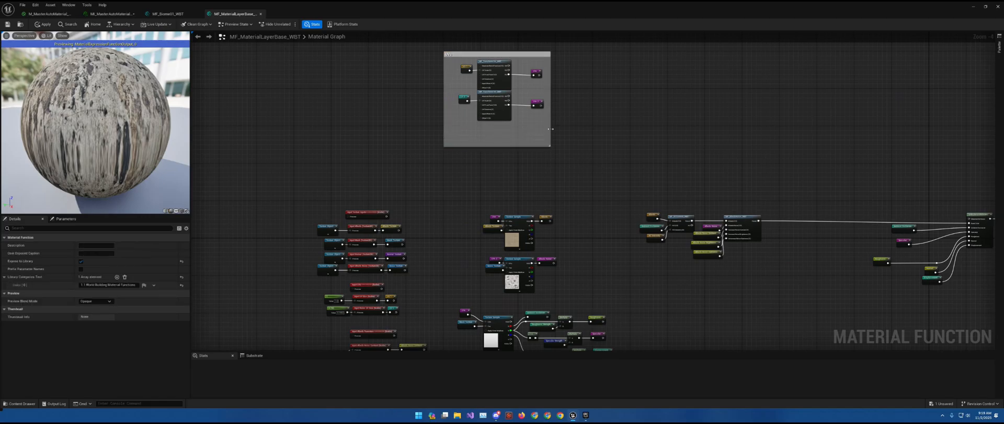
drag(550, 129, 557, 129)
right_drag(572, 160, 568, 143)
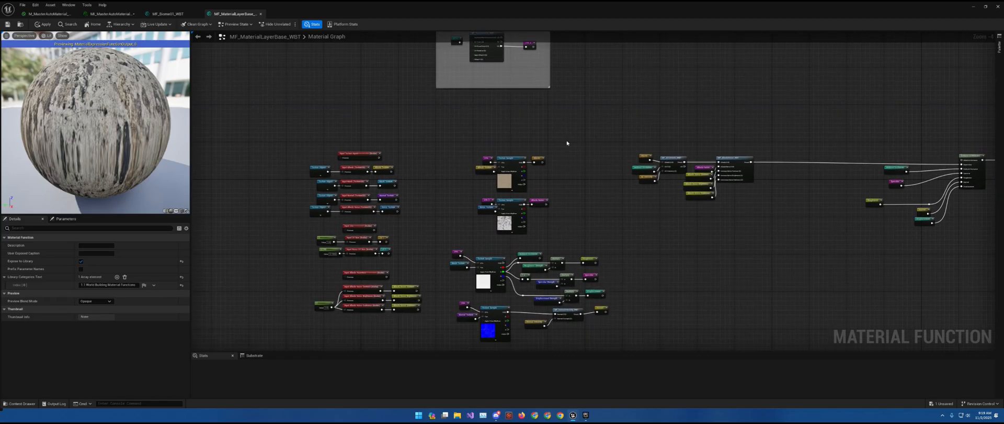
right_drag(597, 202, 523, 142)
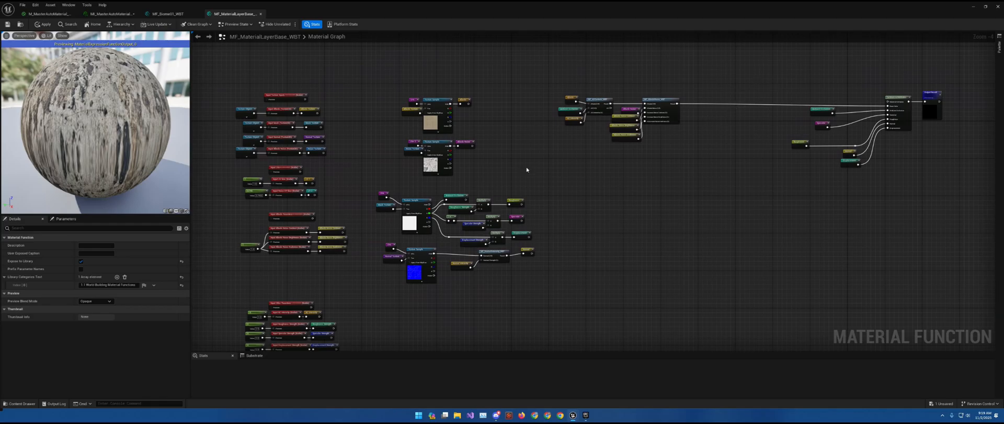
right_drag(527, 169, 675, 157)
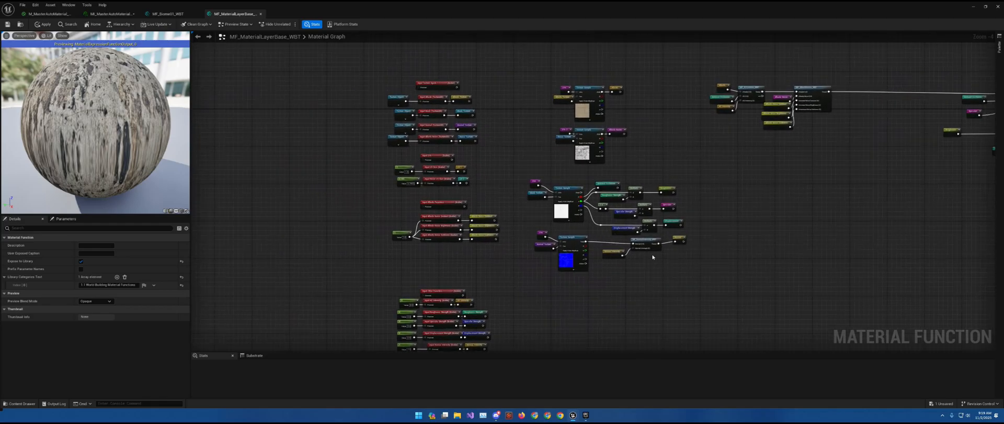